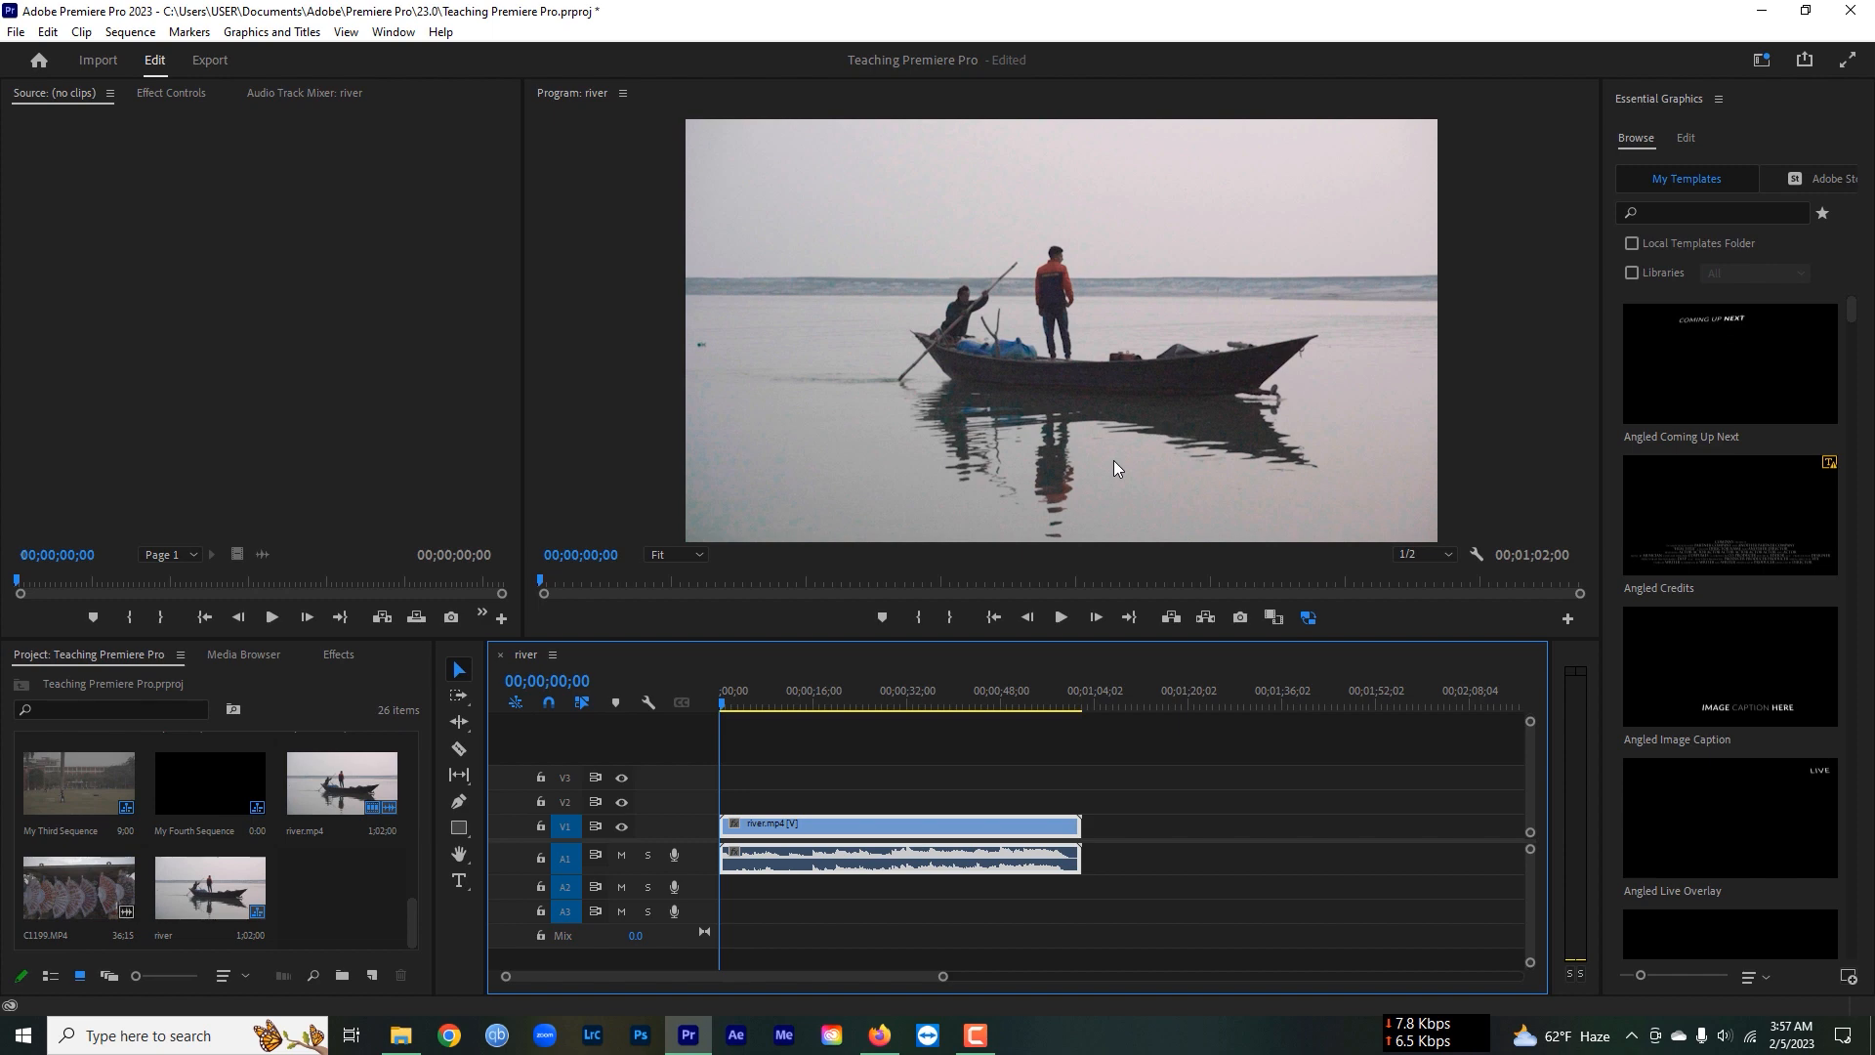
click(15, 31)
mouse_move(137, 55)
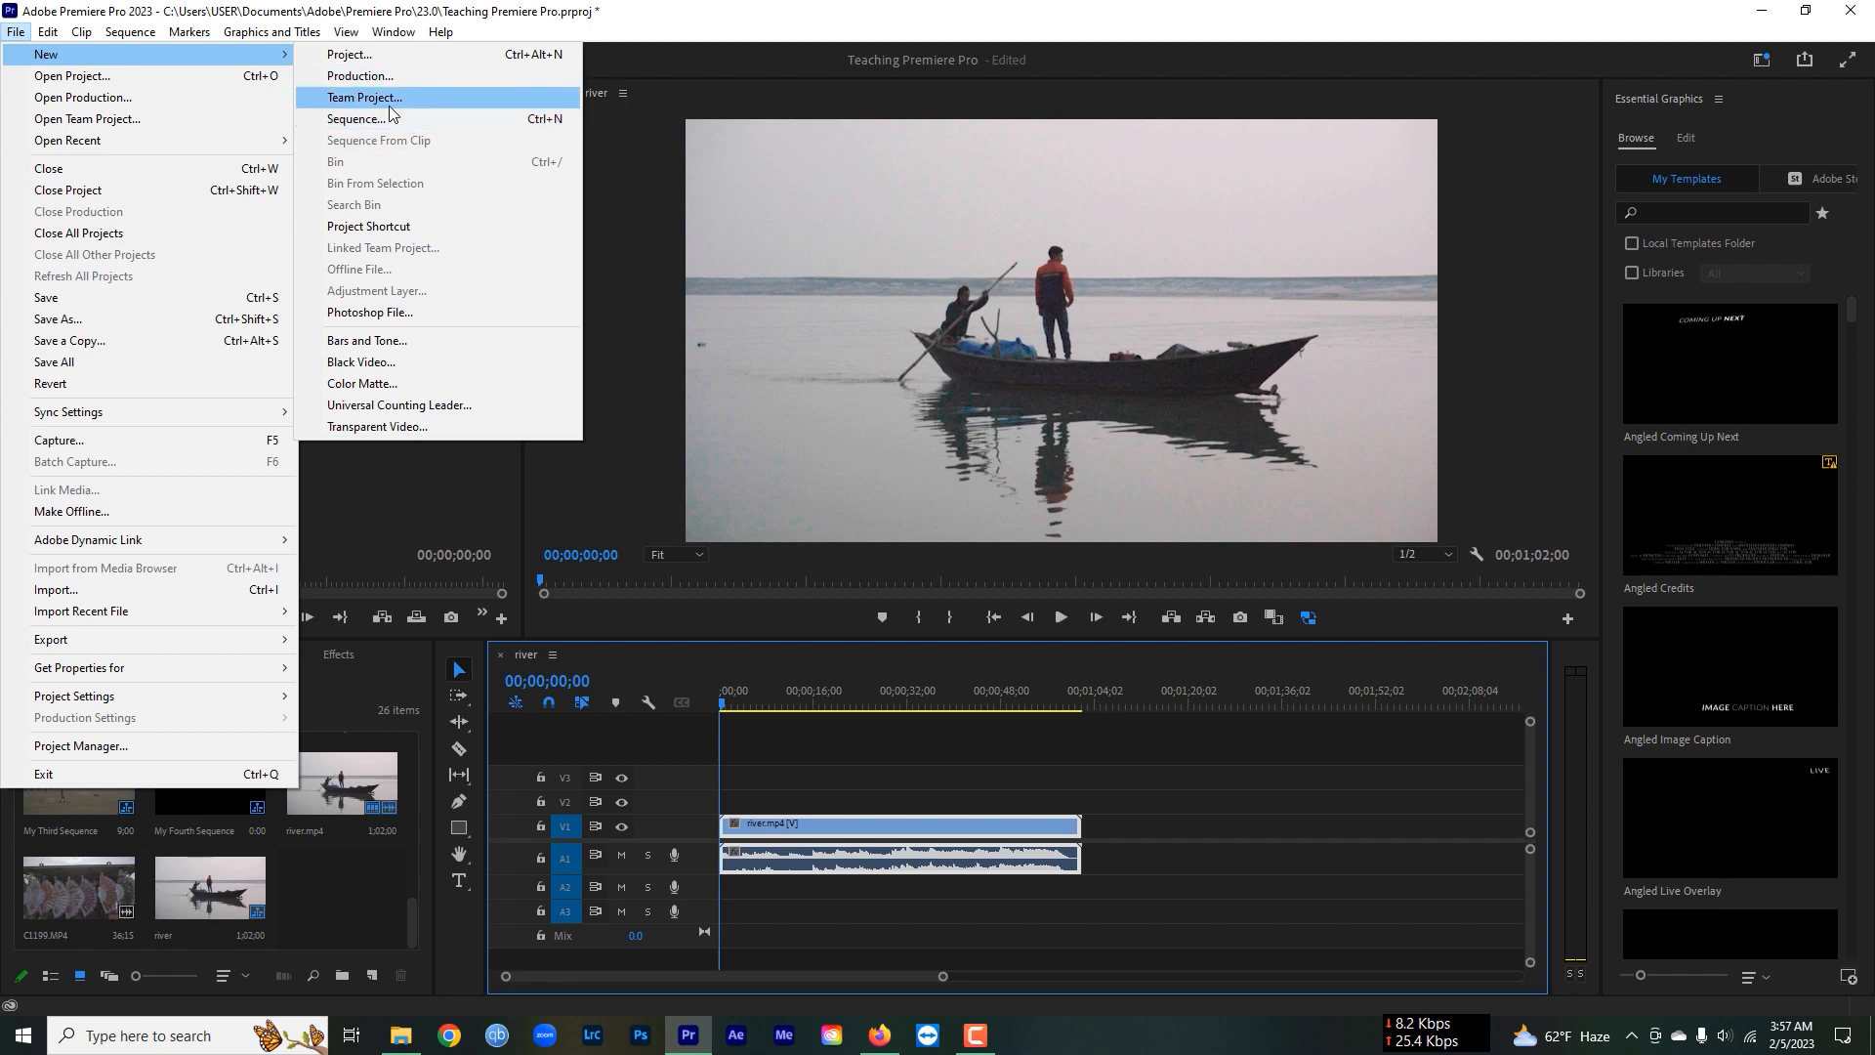
click(641, 471)
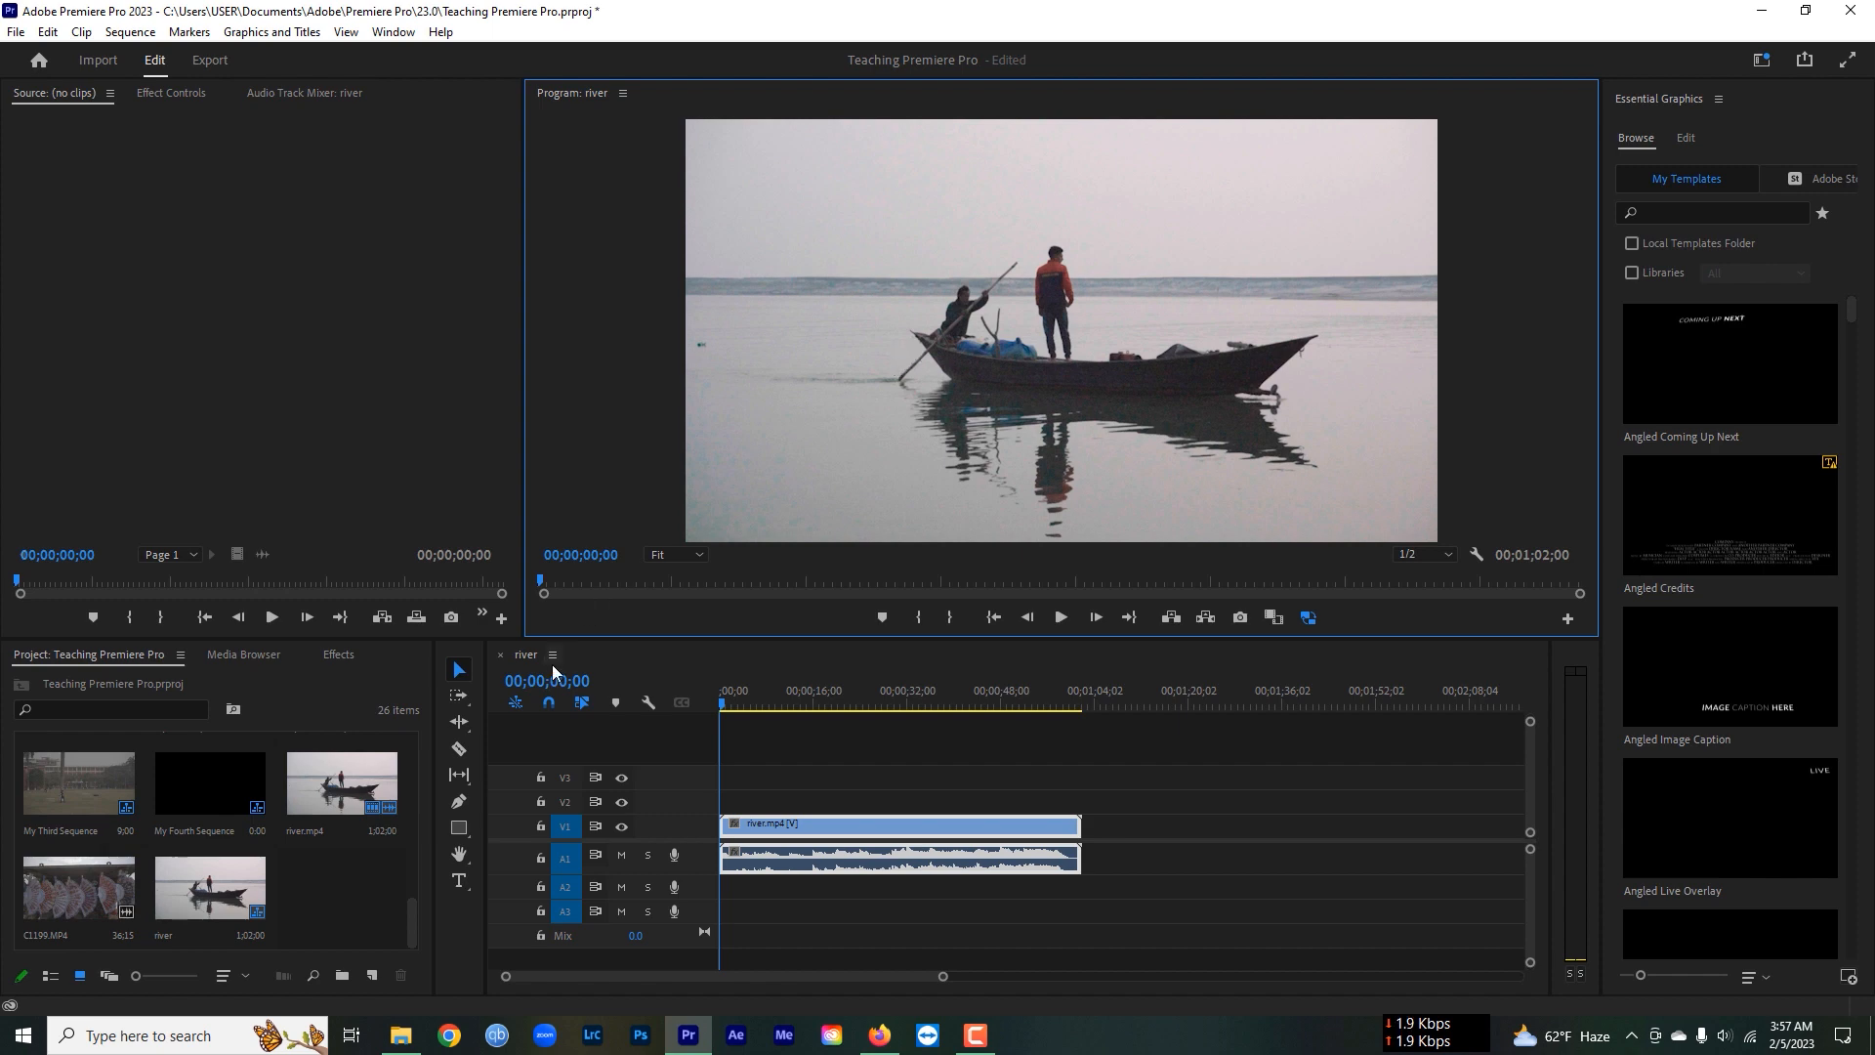
Draw a text box at about 279, 384 in the video frame at the sequence start and enter "Rajshahi".
click(458, 882)
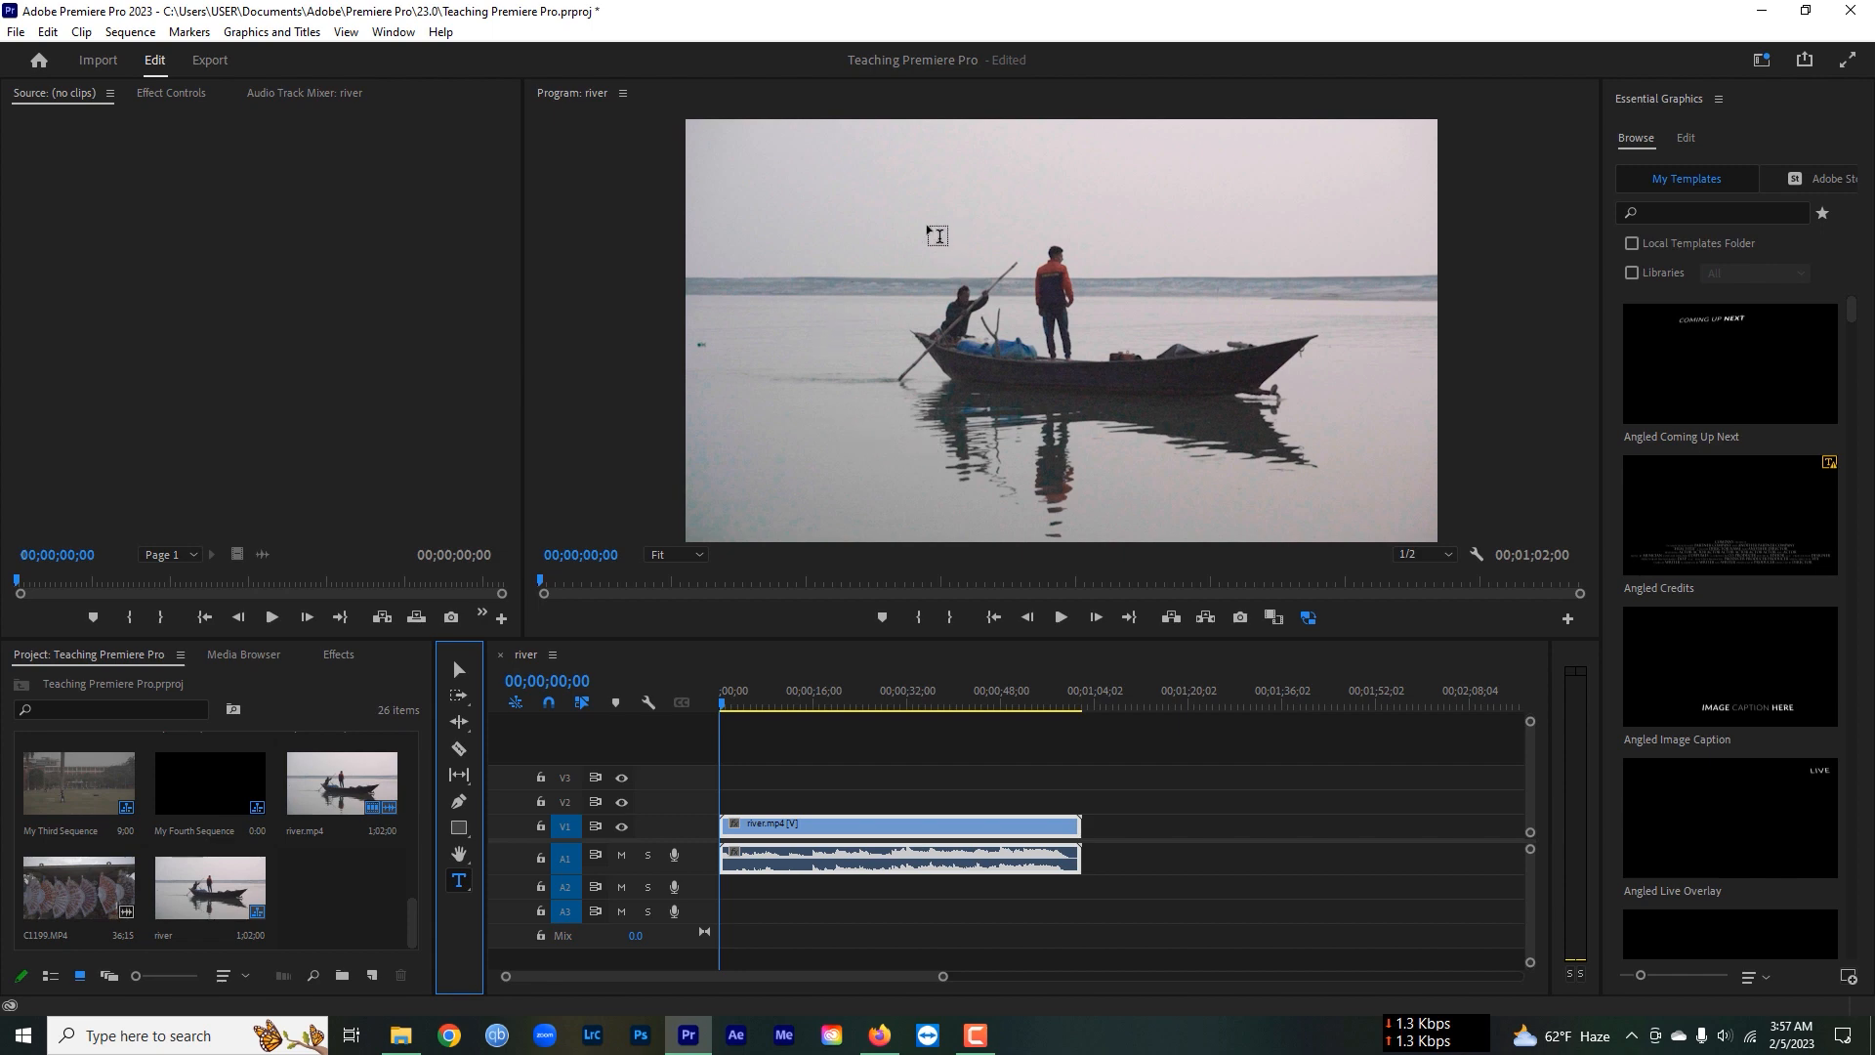
drag(794, 268, 1116, 418)
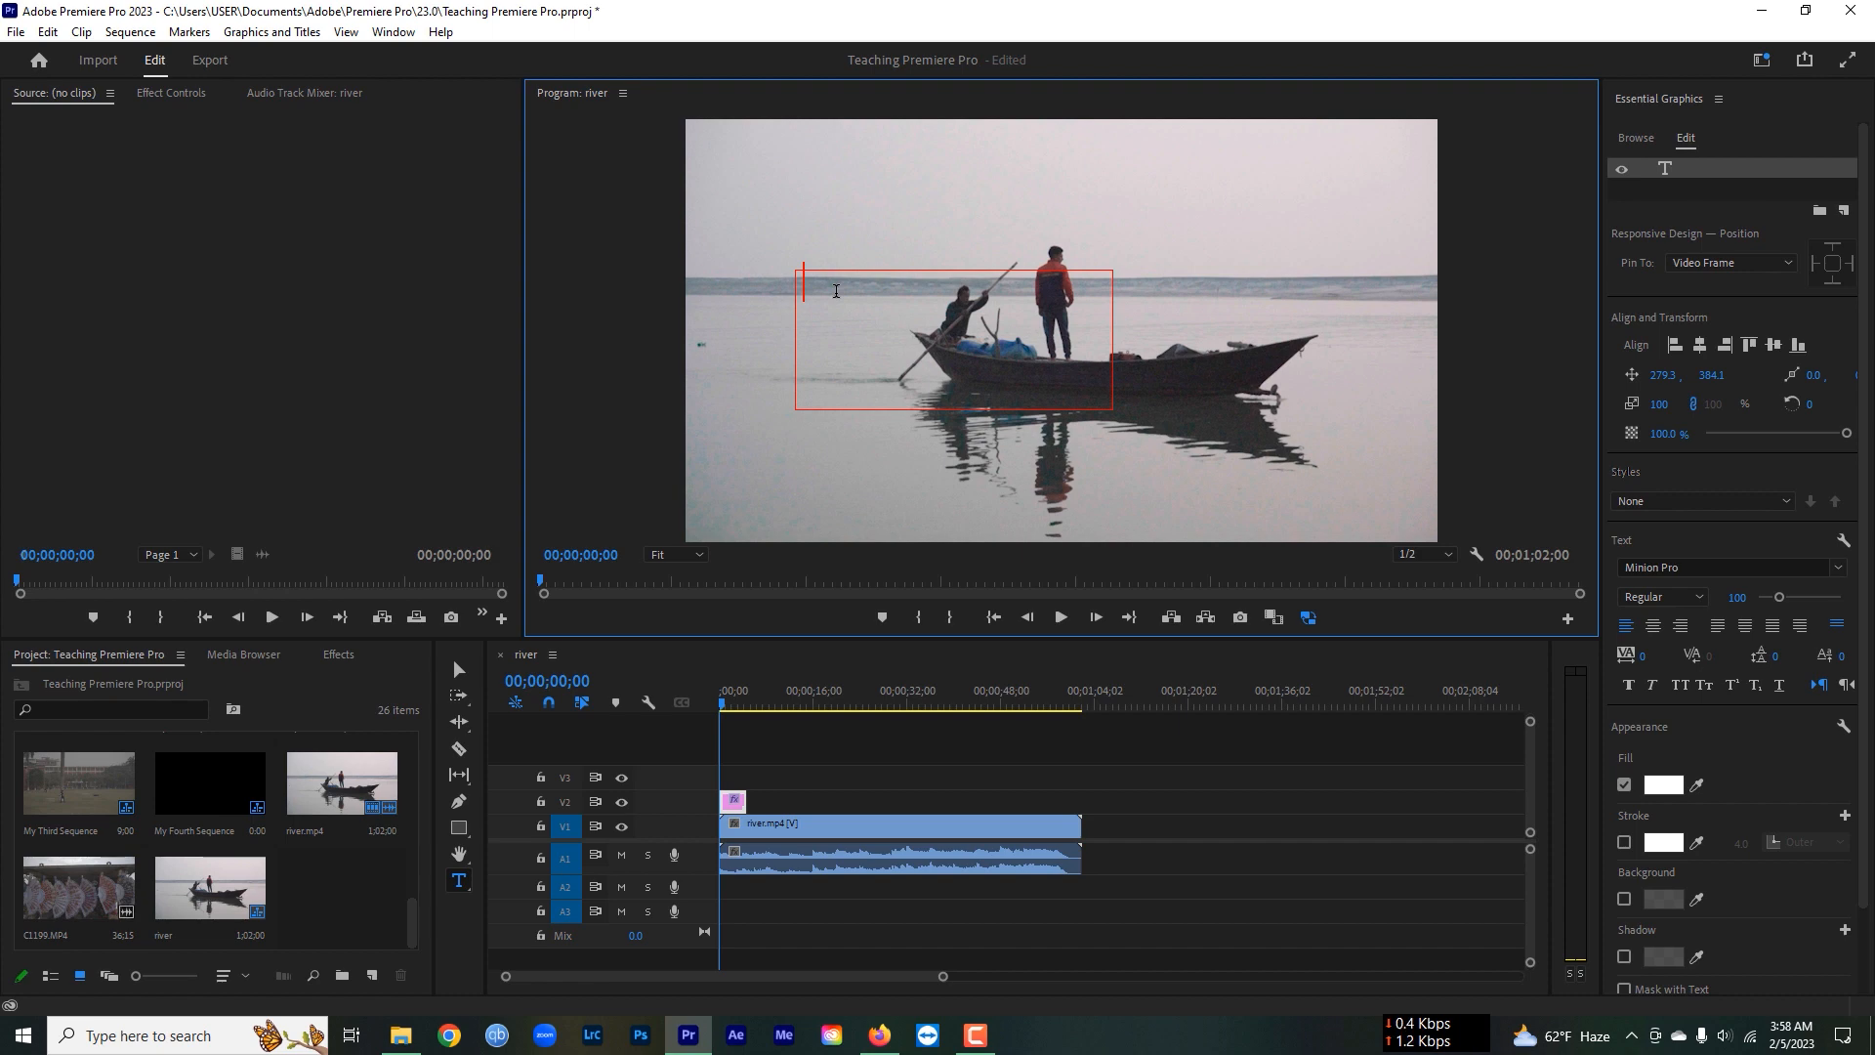
text(Rajshah)
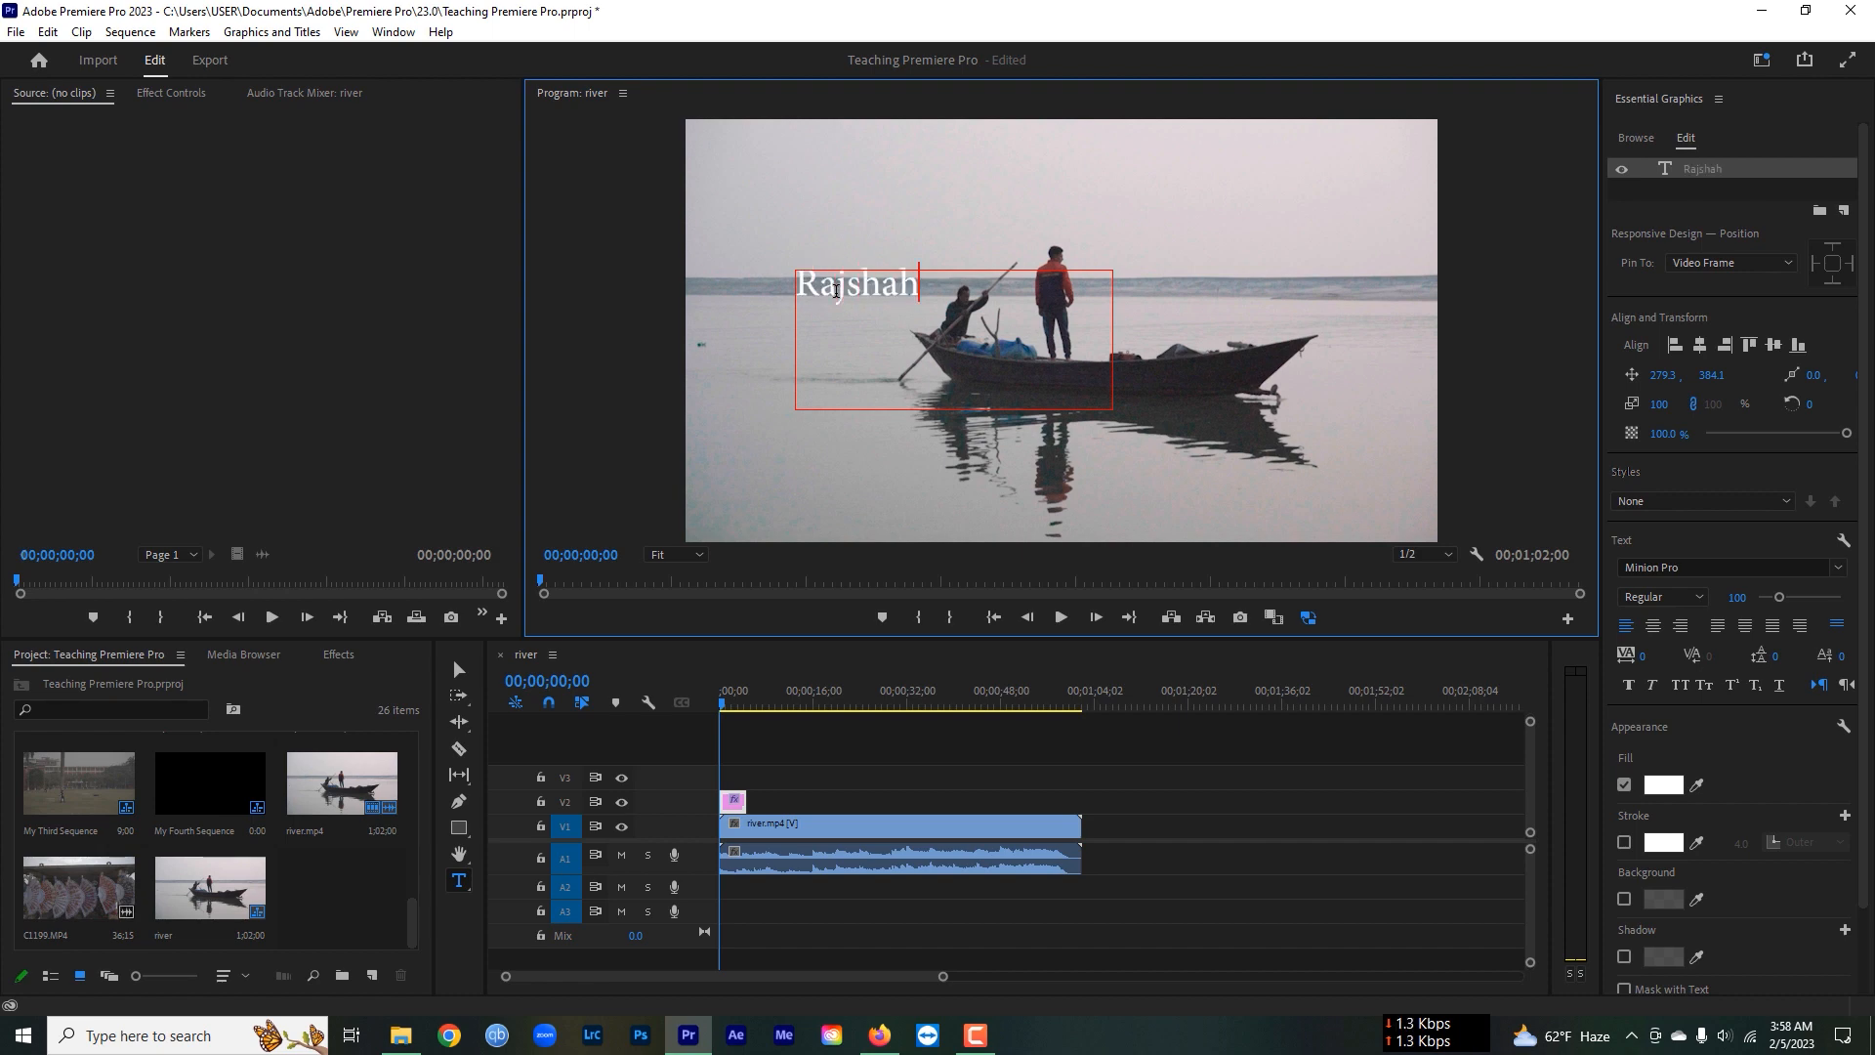
text(i)
drag(935, 298, 792, 287)
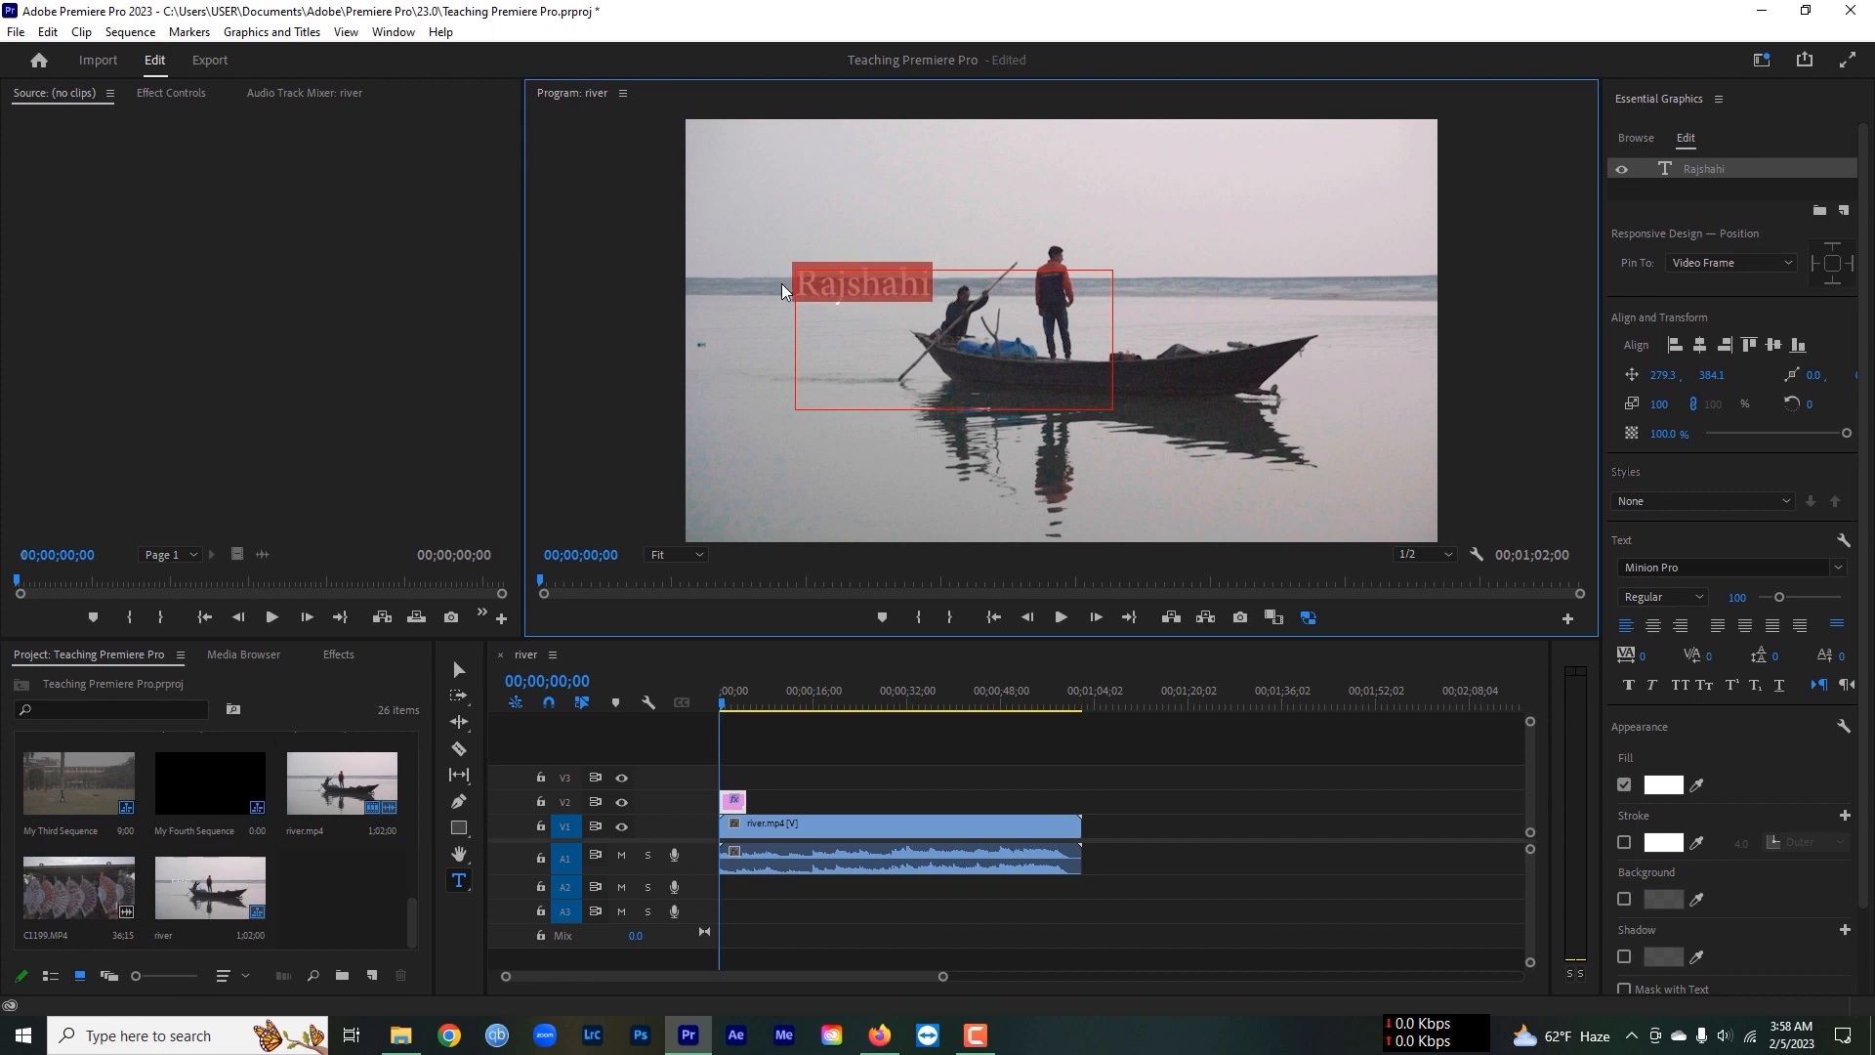
drag(943, 976, 689, 977)
key(Escape)
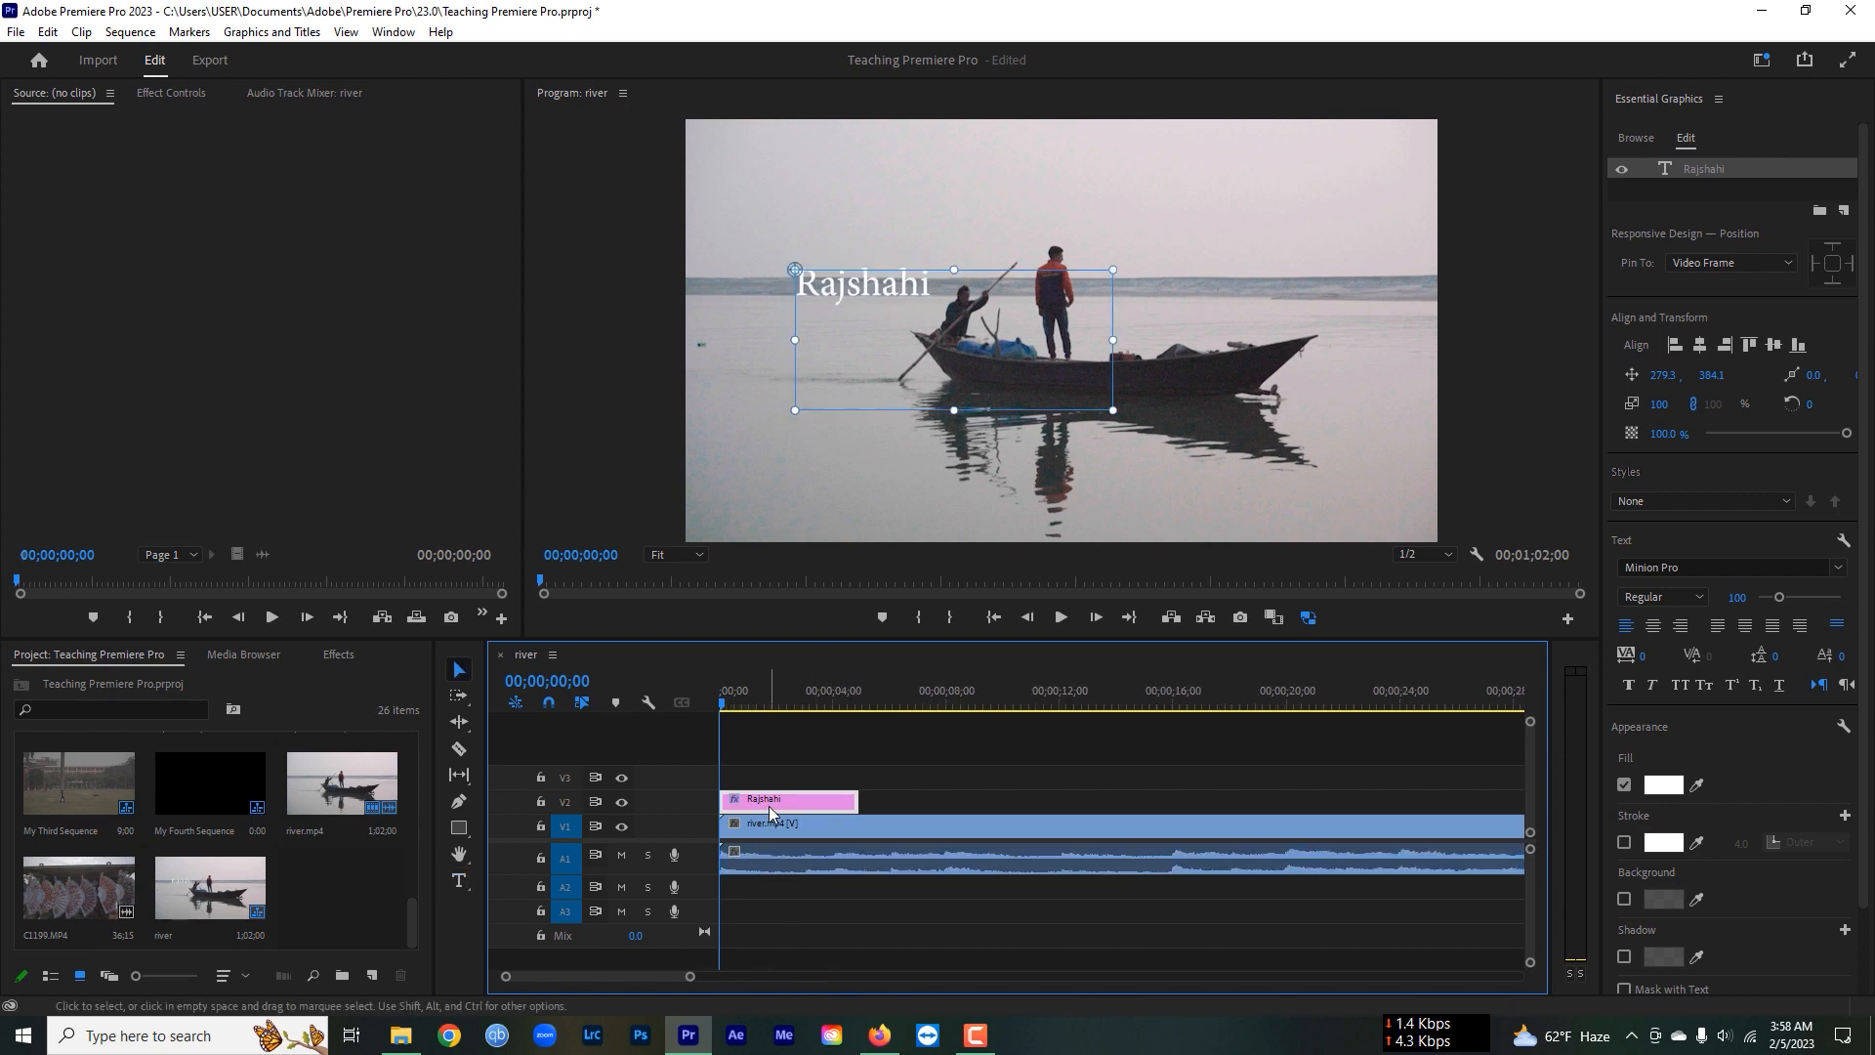
Move the Rajshahi title clip to start at 00;00;01;06, and return it to the start of the sequence.
click(775, 781)
click(753, 798)
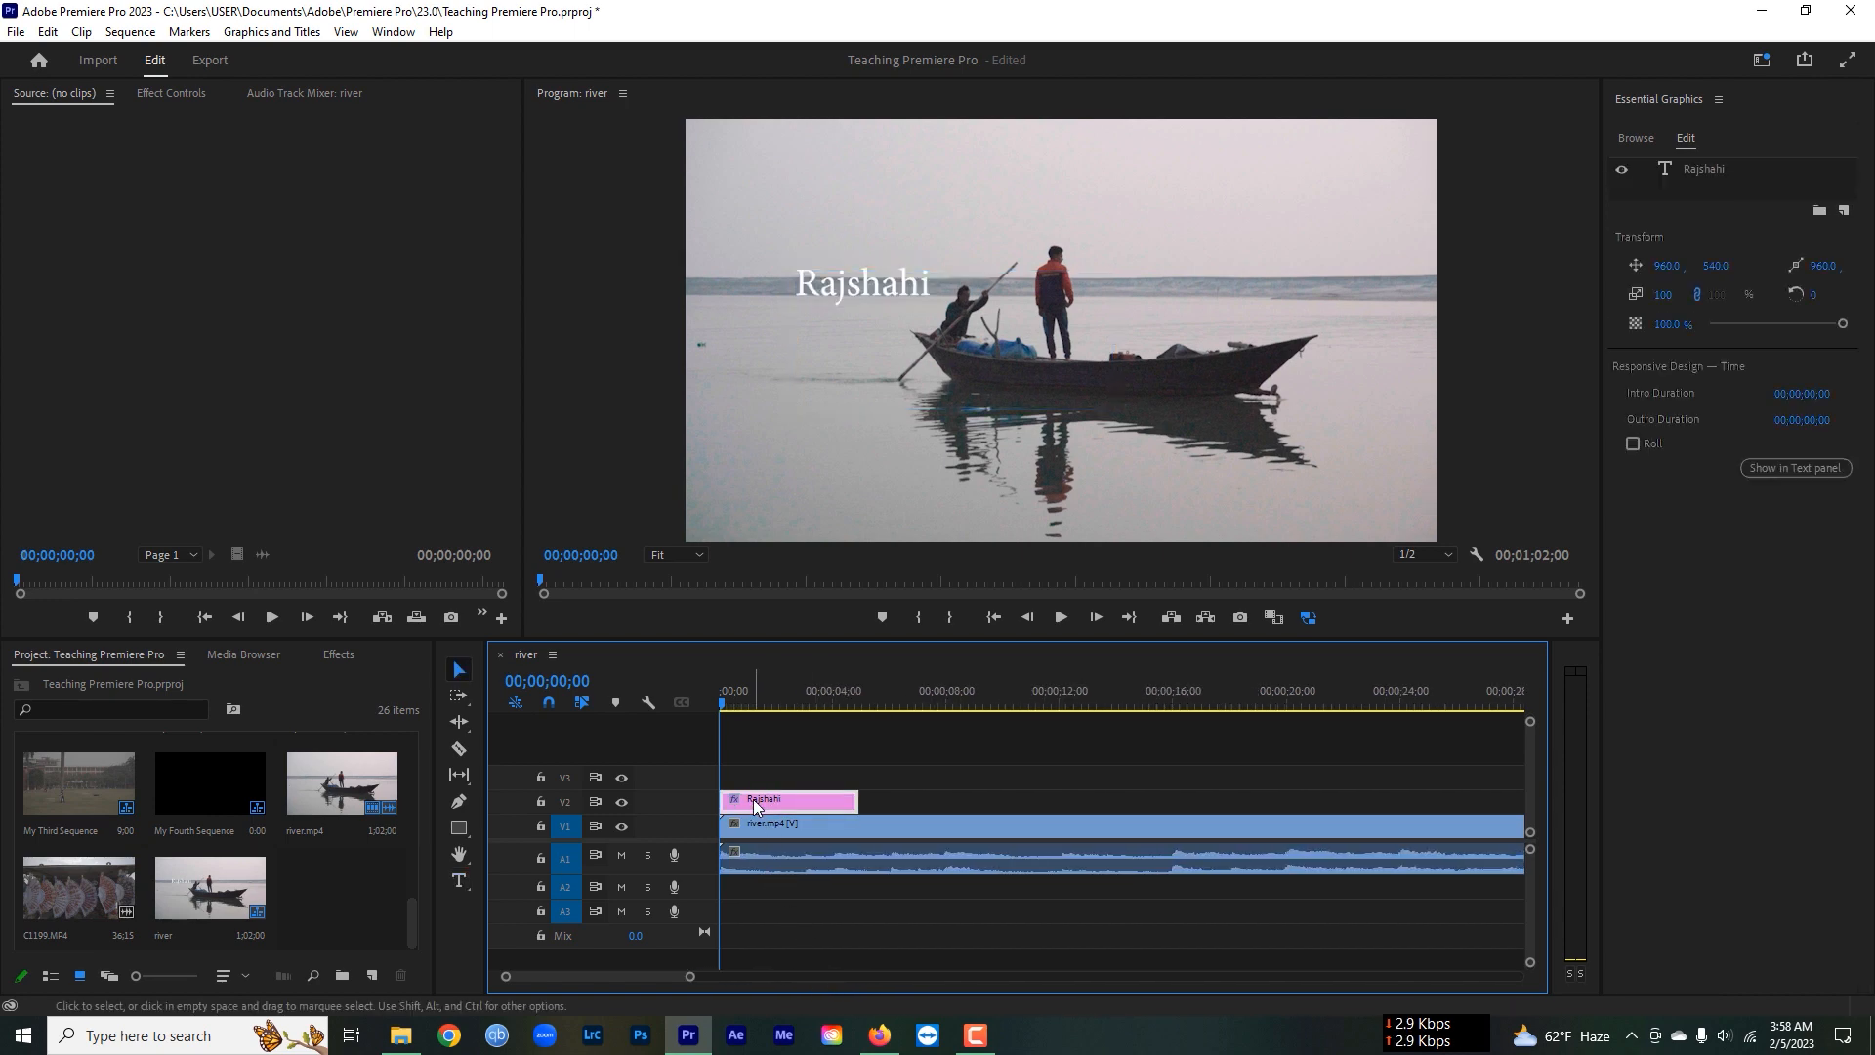
drag(723, 701, 754, 713)
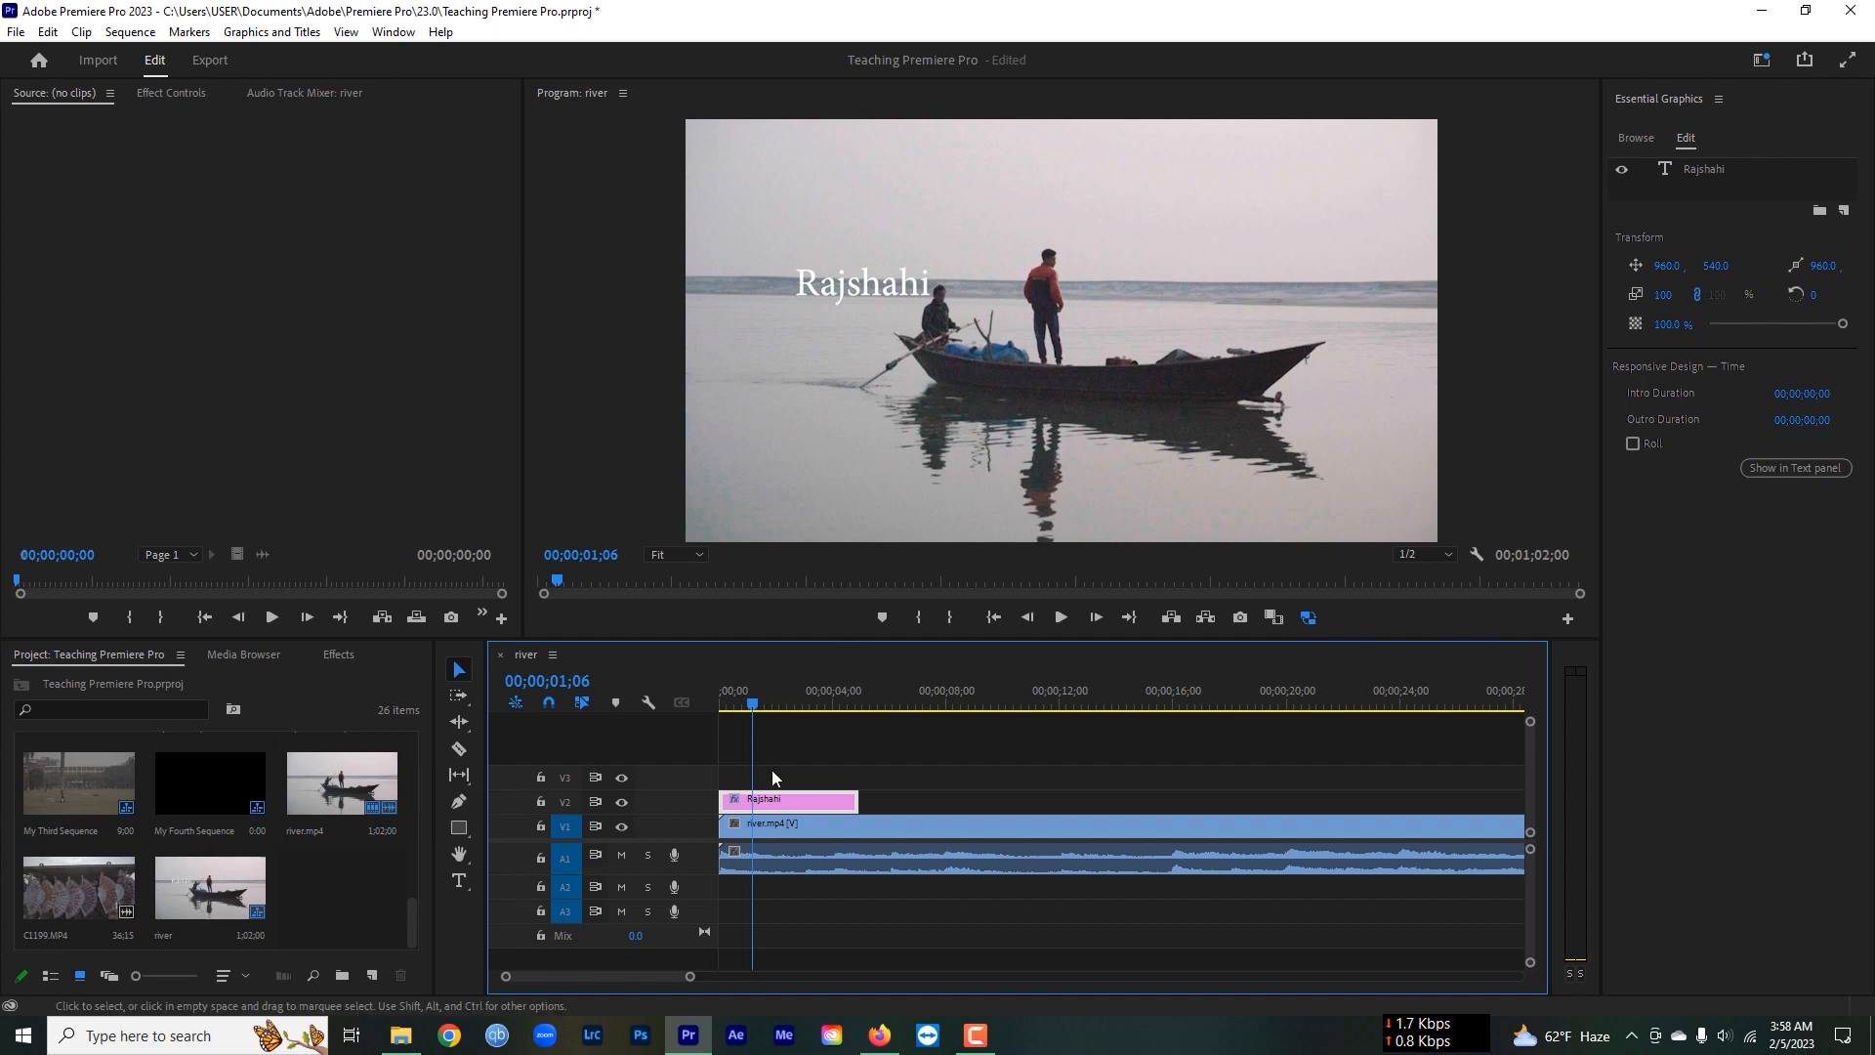
drag(777, 807, 789, 806)
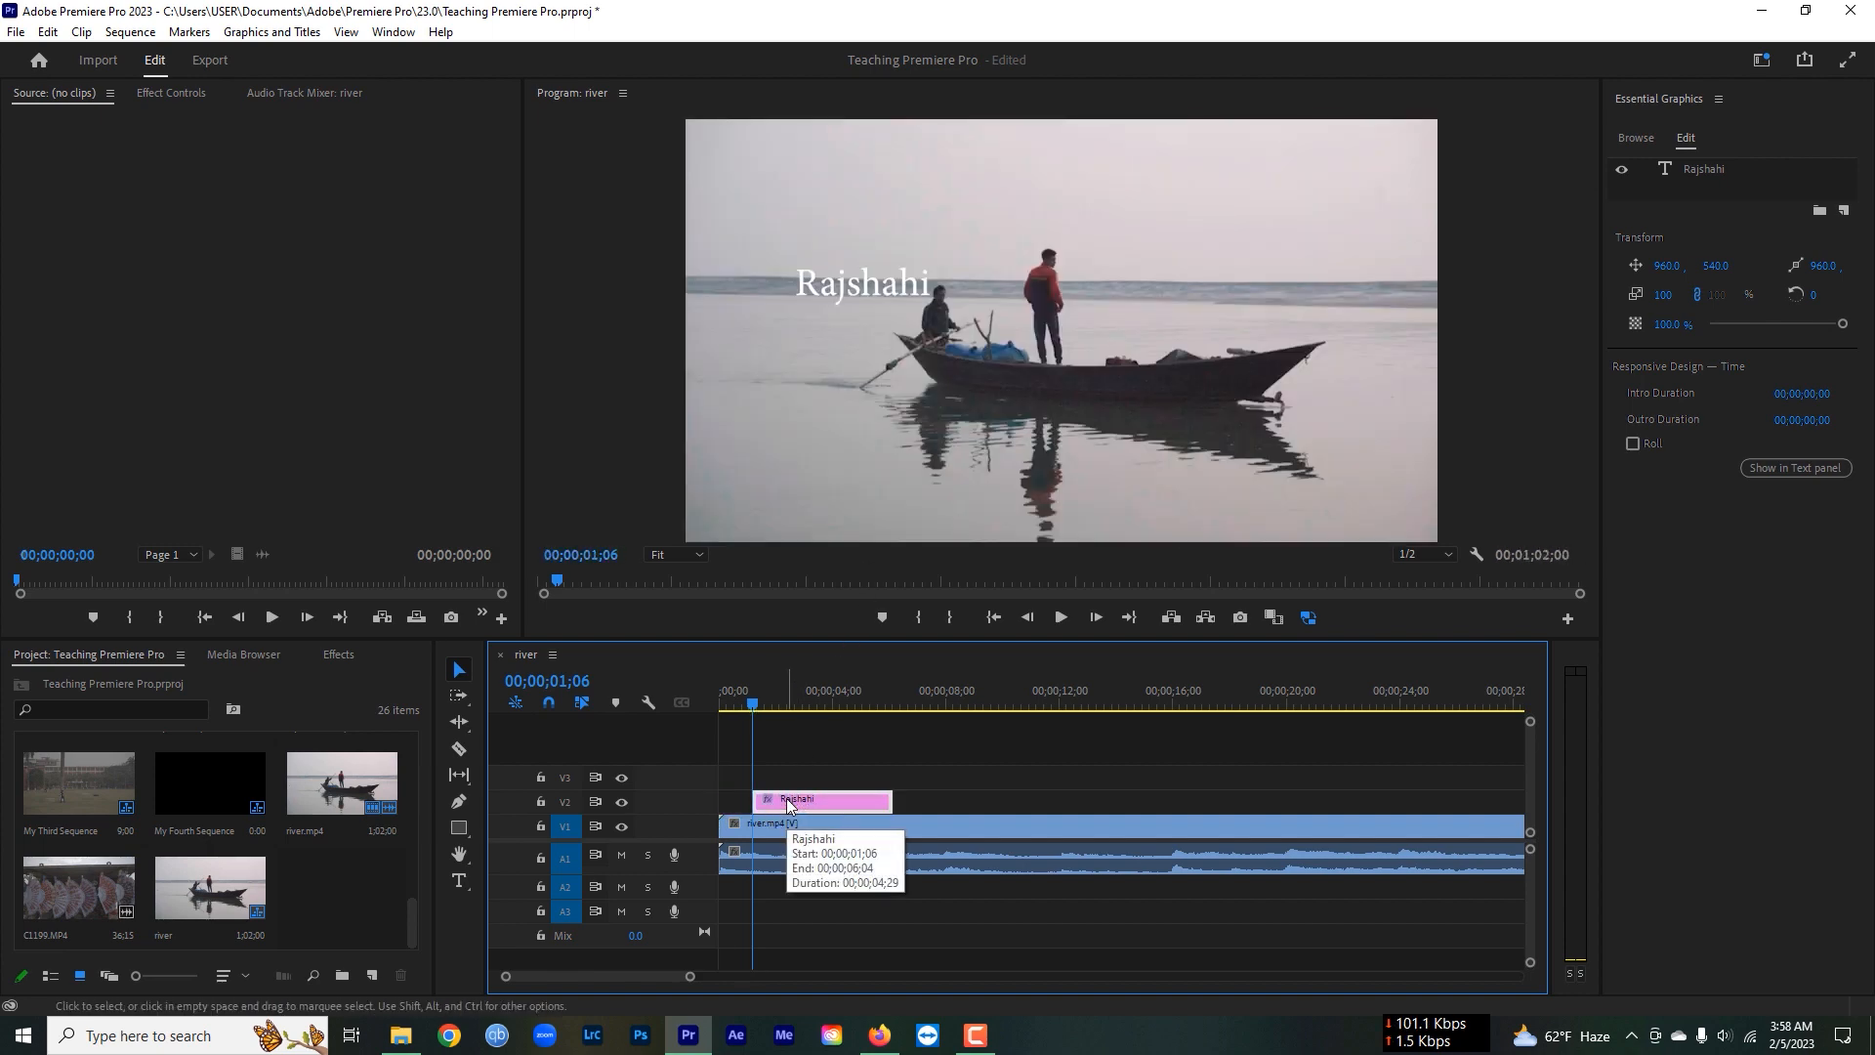
drag(787, 806, 752, 804)
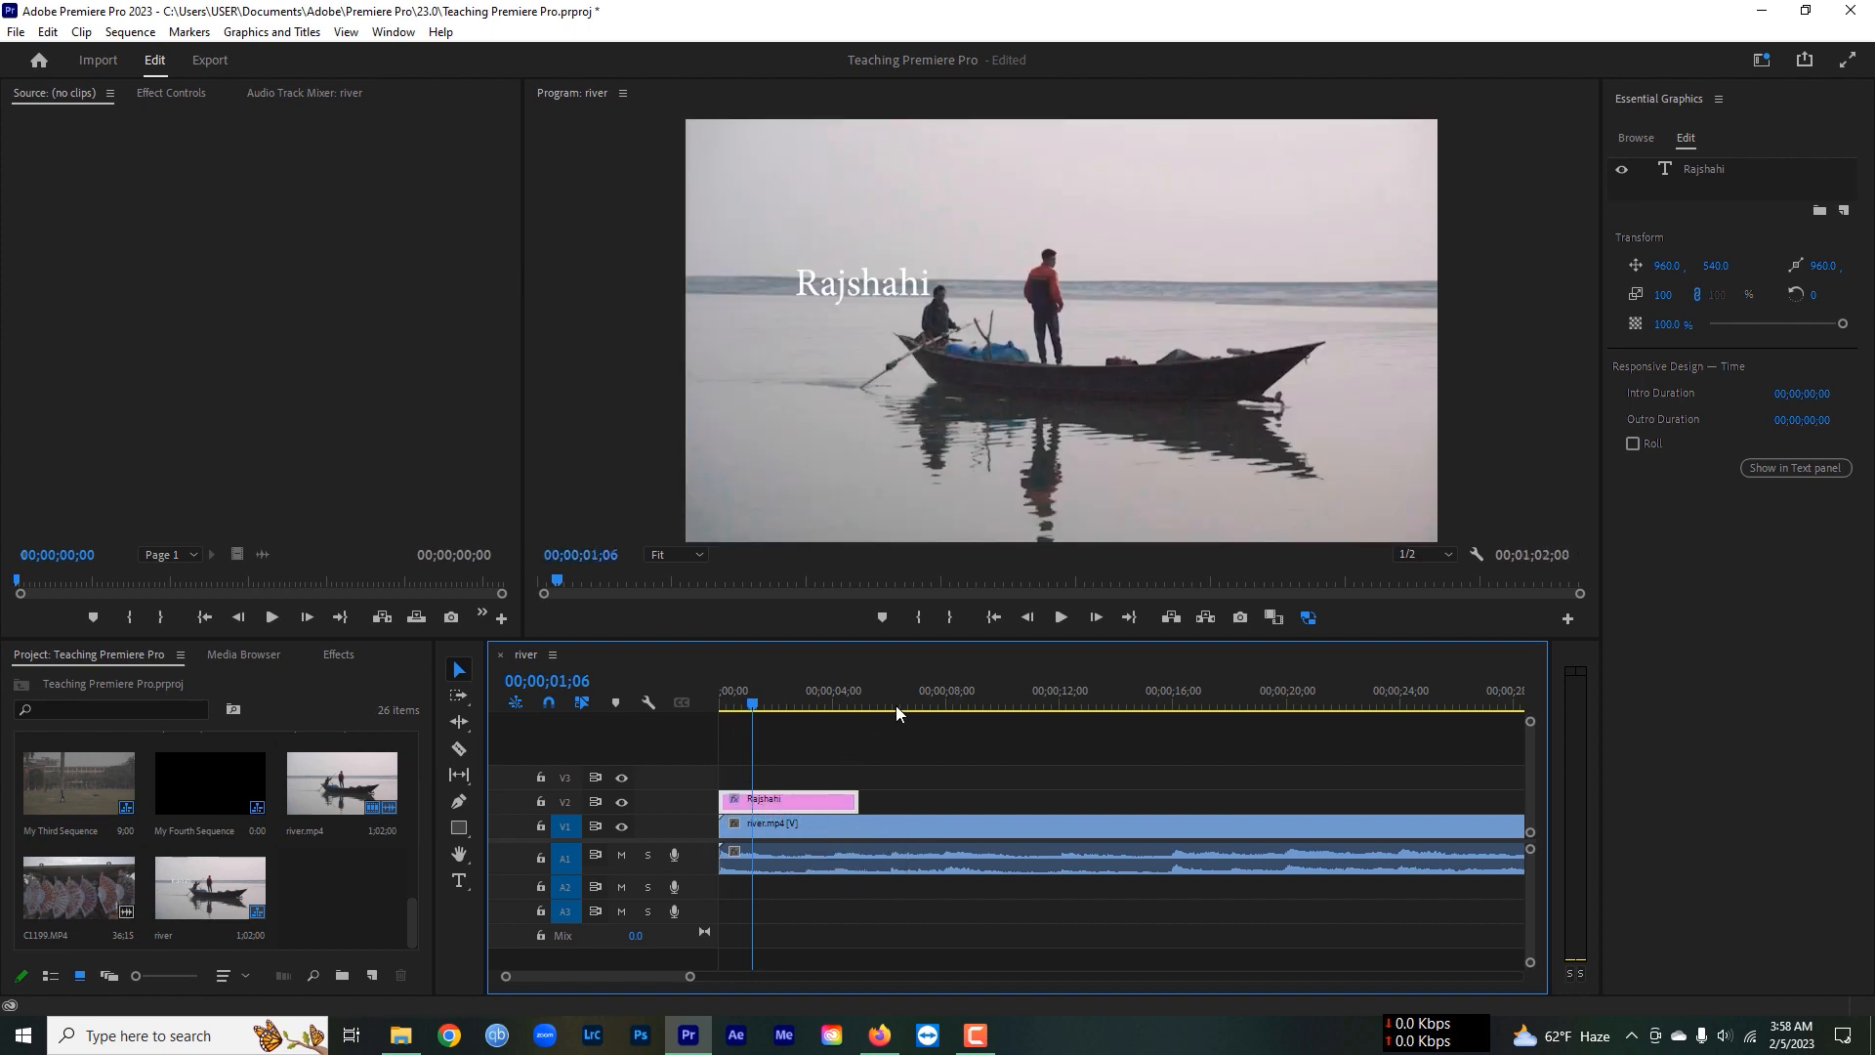
Draw an empty text box below the boat at 00;00;07;08 and delete its graphic clip from the timeline.
drag(901, 699, 924, 703)
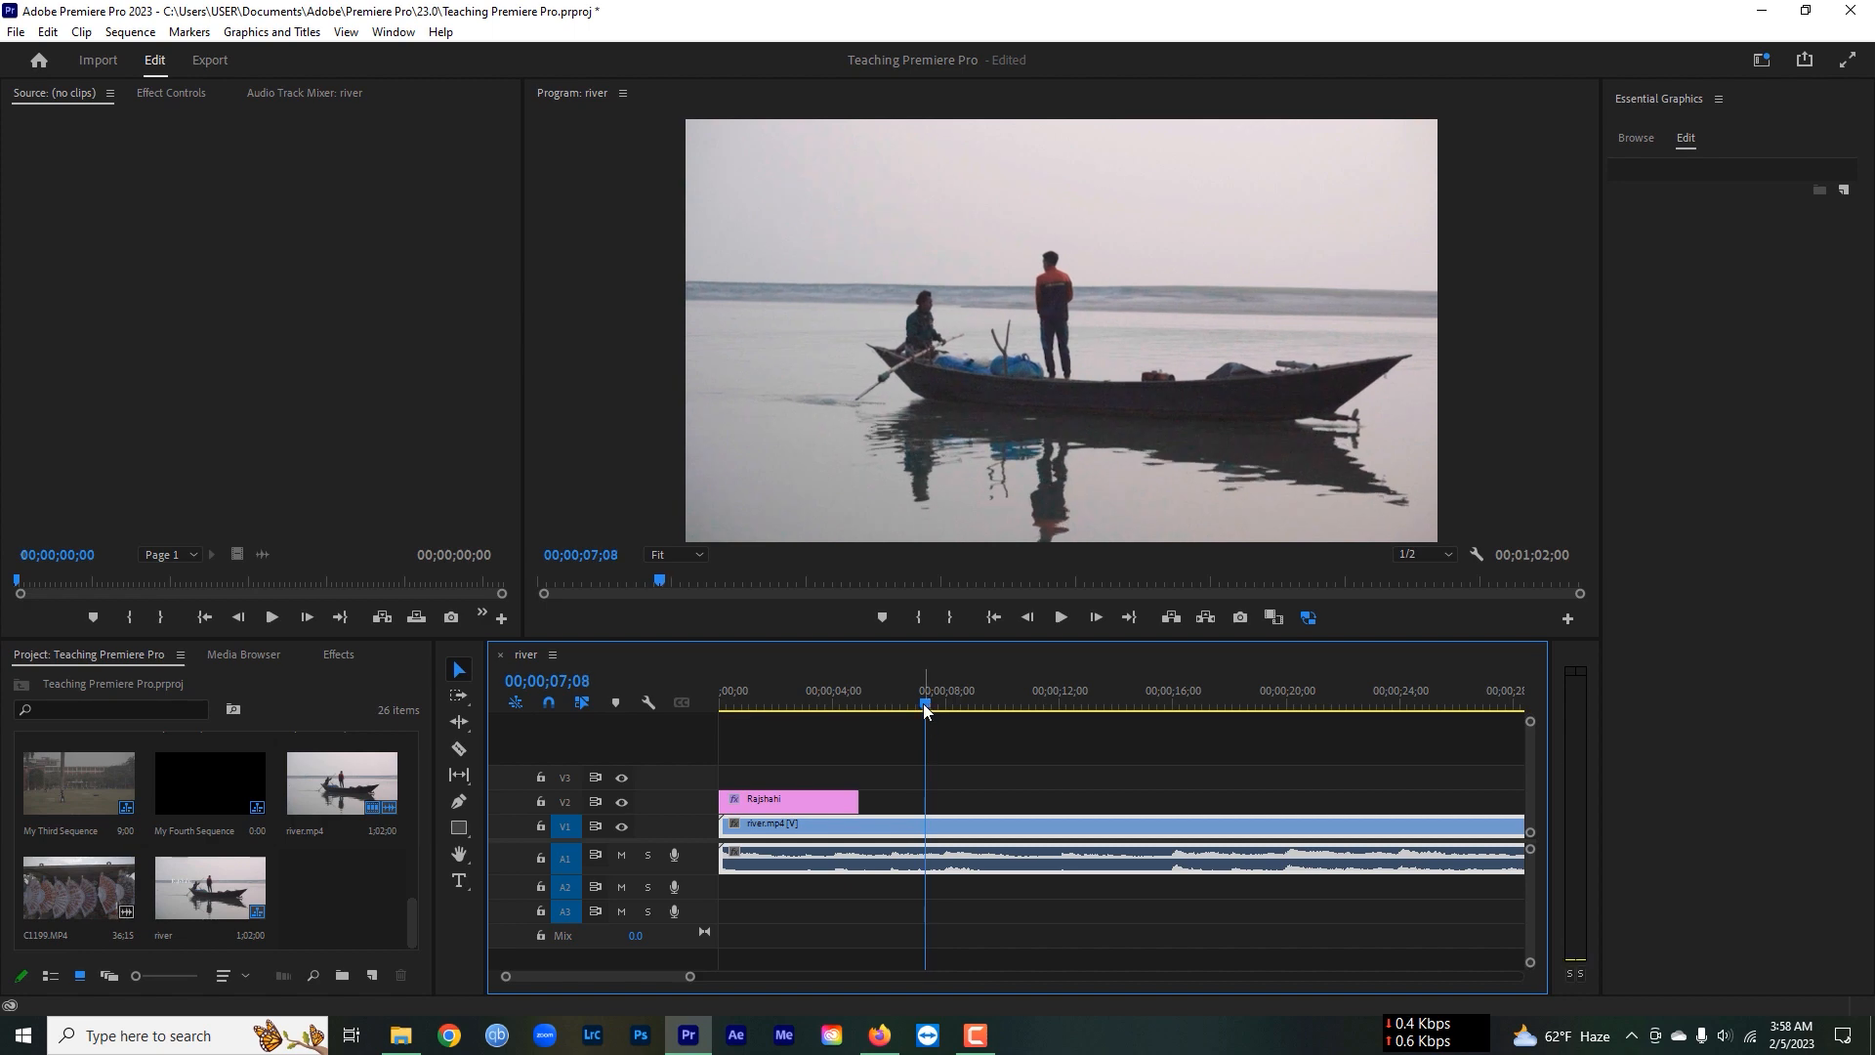
key(t)
click(870, 425)
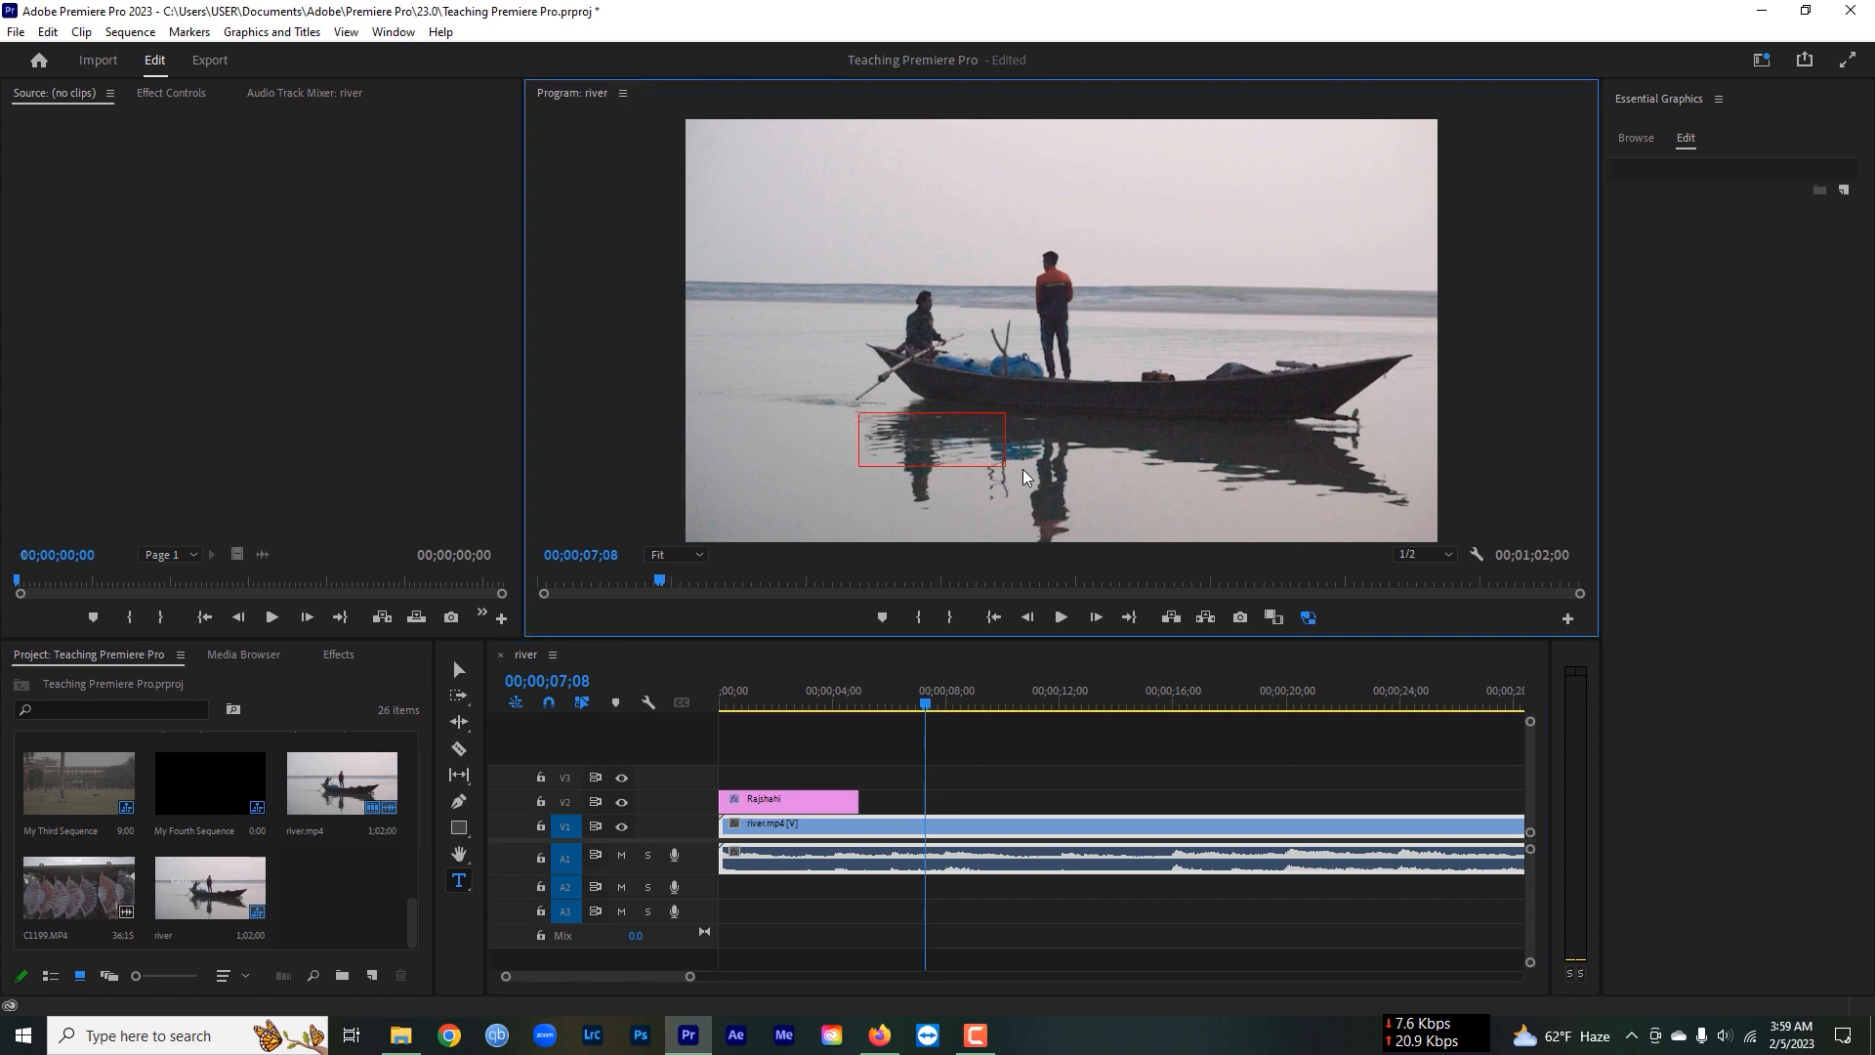
drag(859, 413, 1128, 487)
click(921, 703)
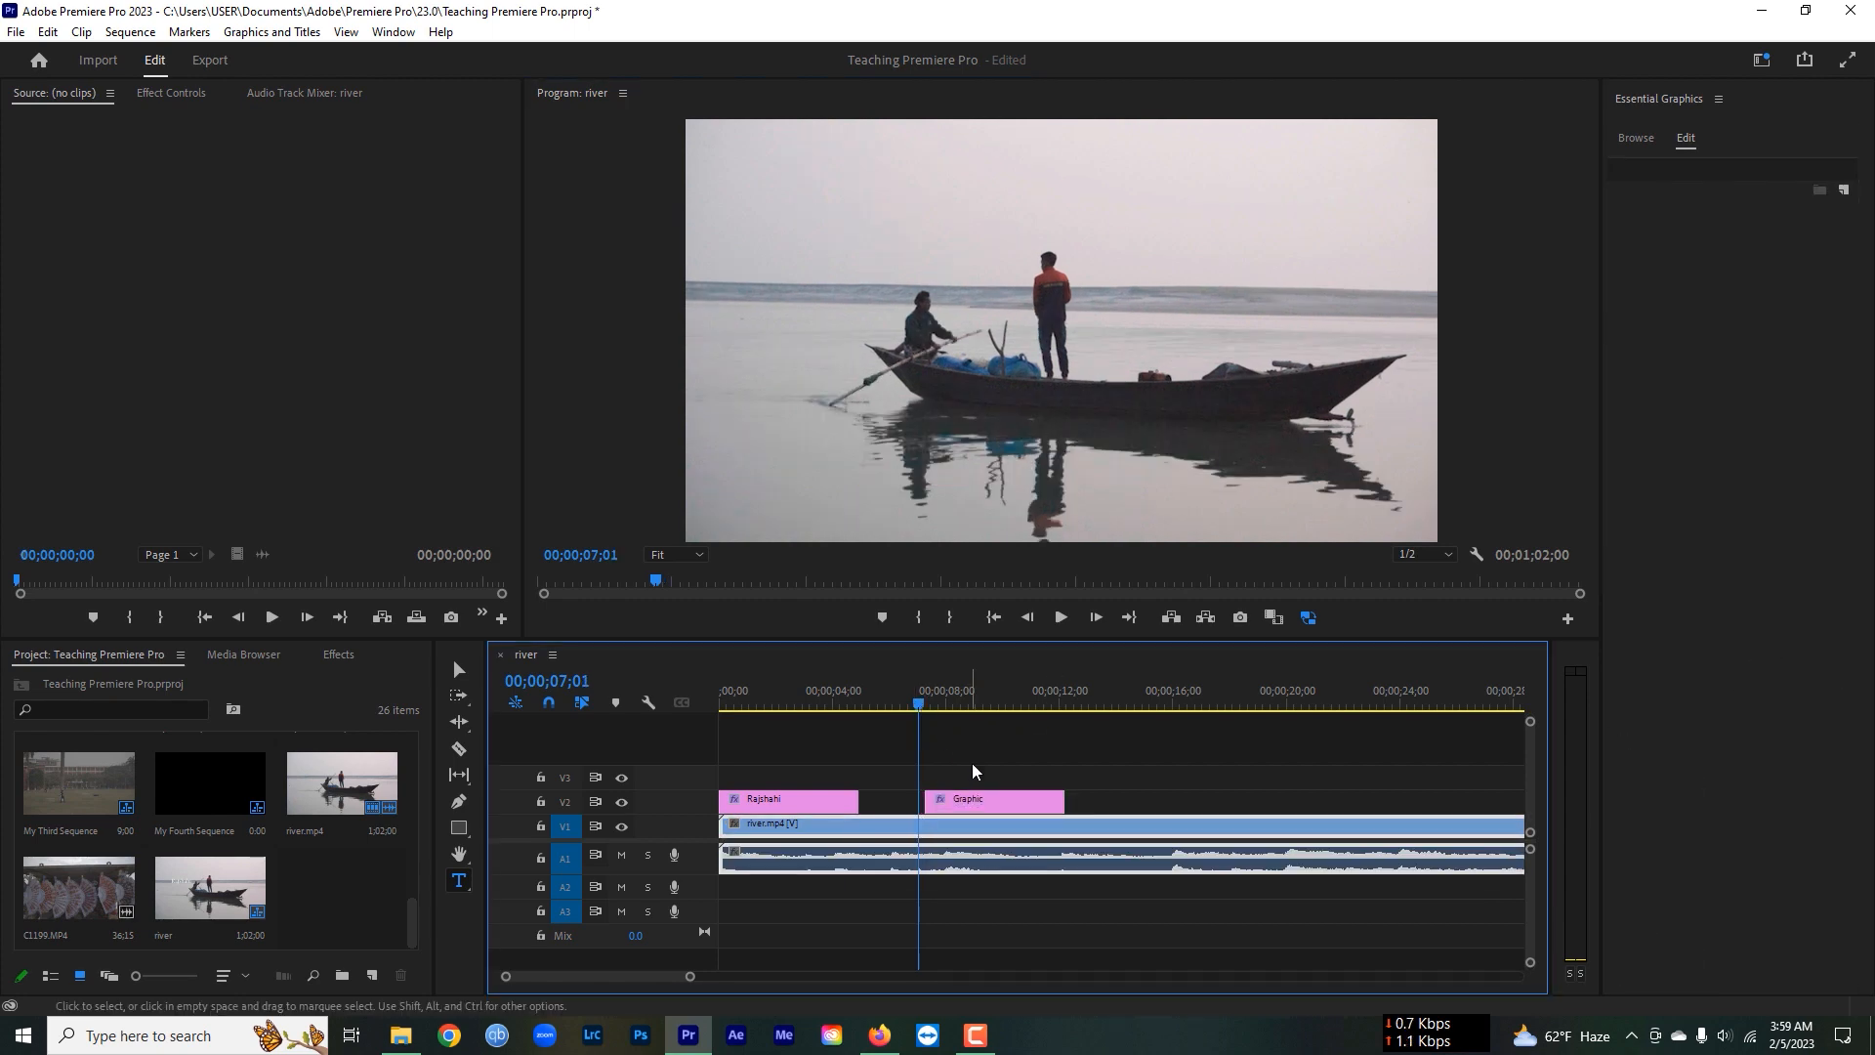
click(970, 696)
click(967, 798)
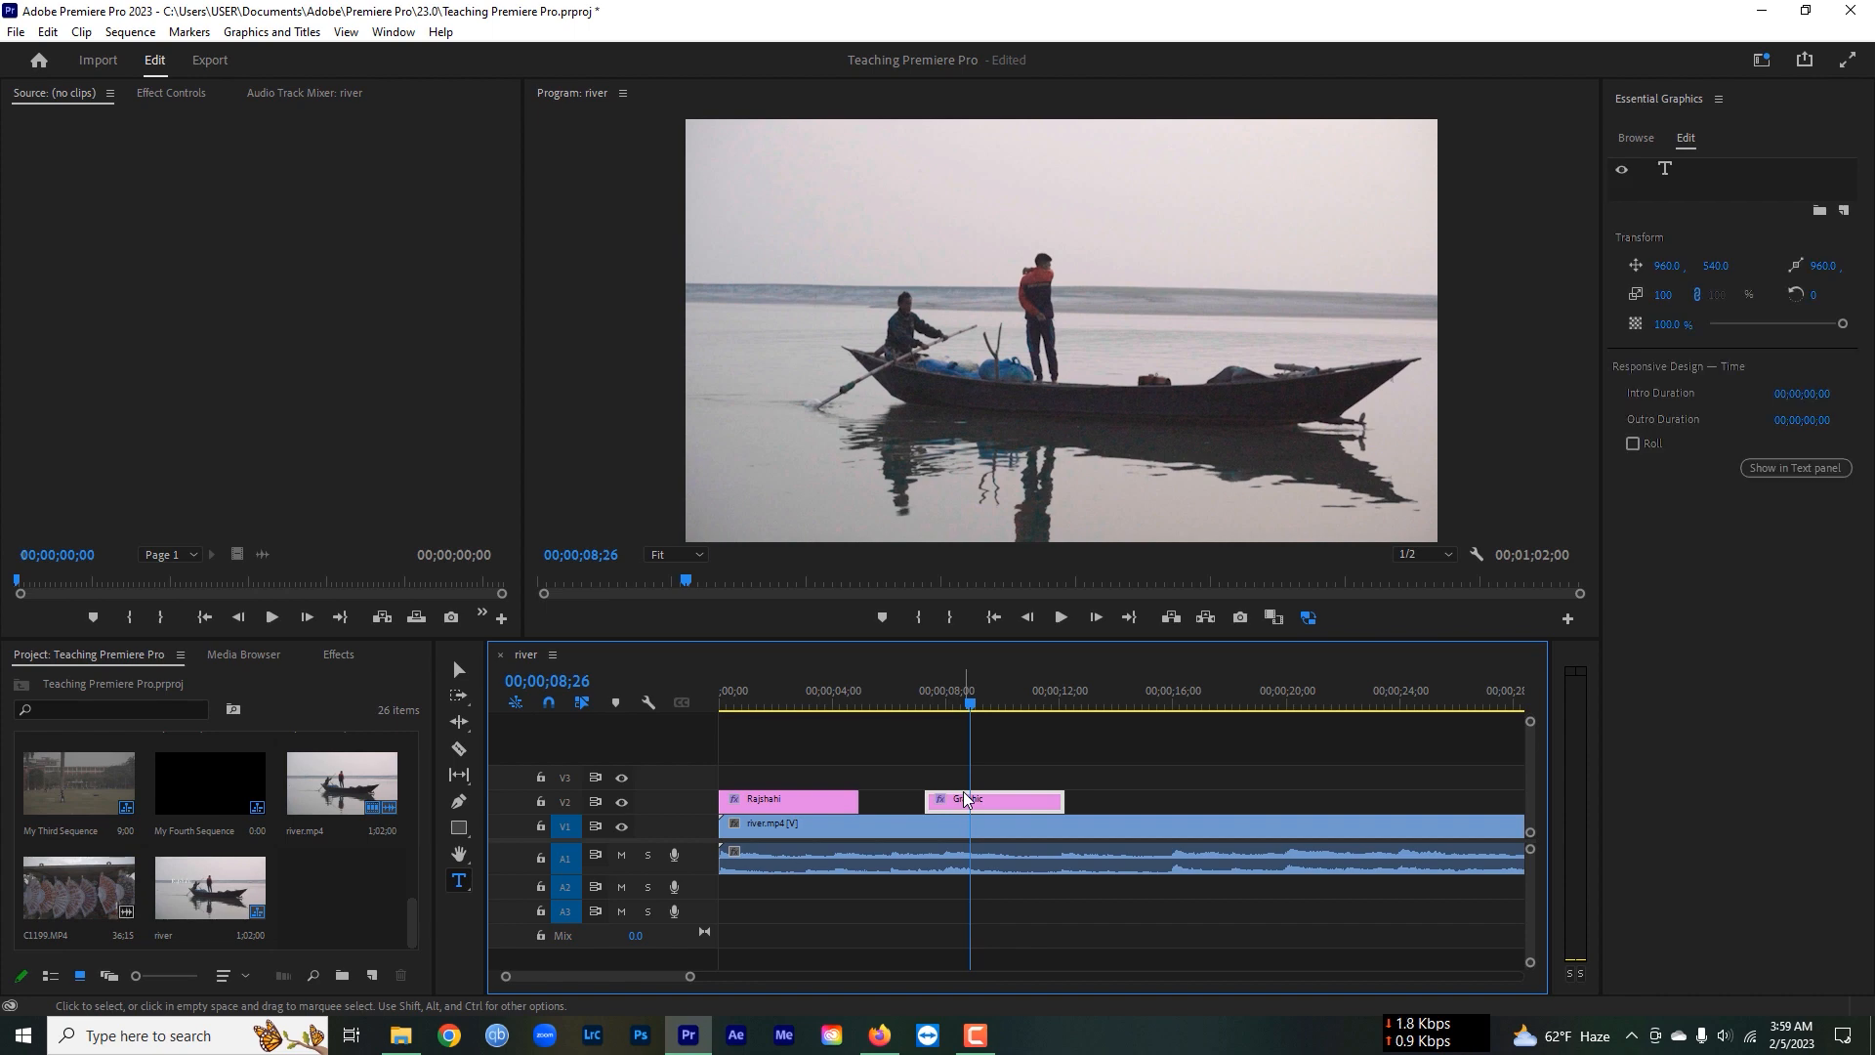
key(Delete)
Position the playhead at 00;00;00;22 and select the Rajshahi title clip's text layer for editing.
click(742, 699)
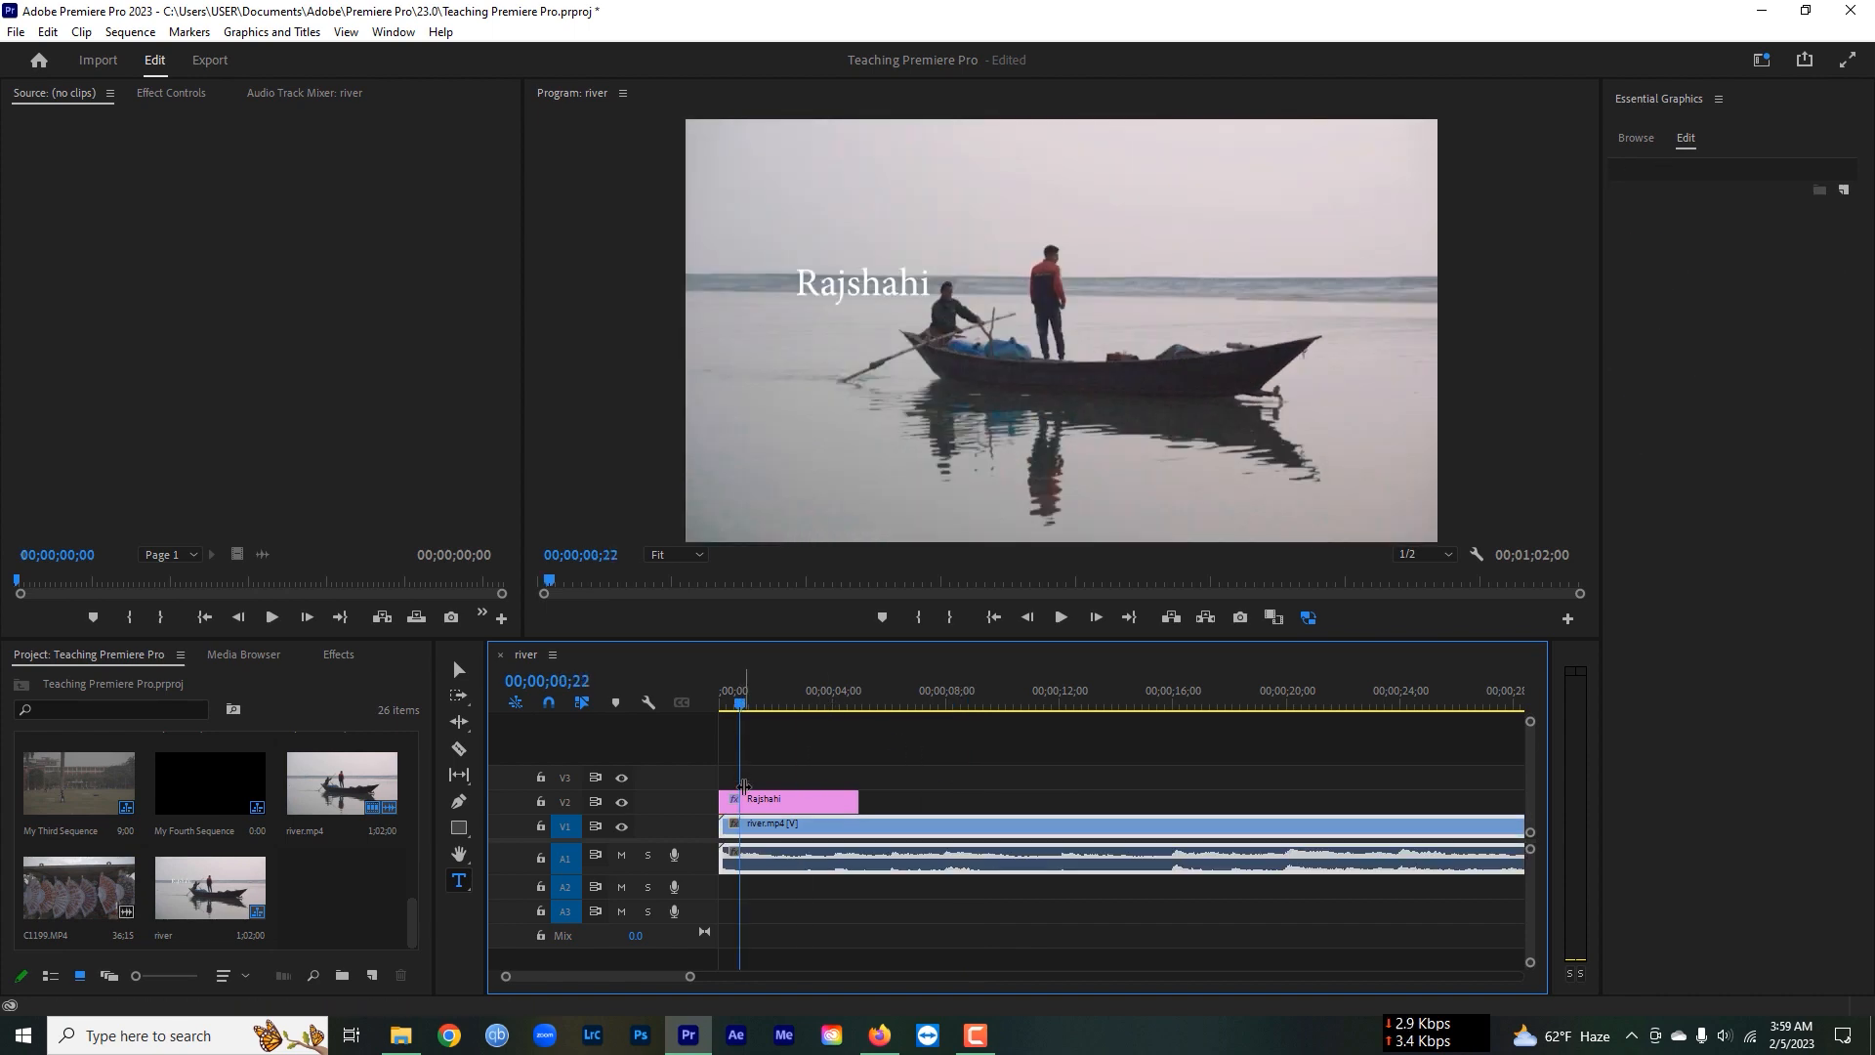
click(745, 795)
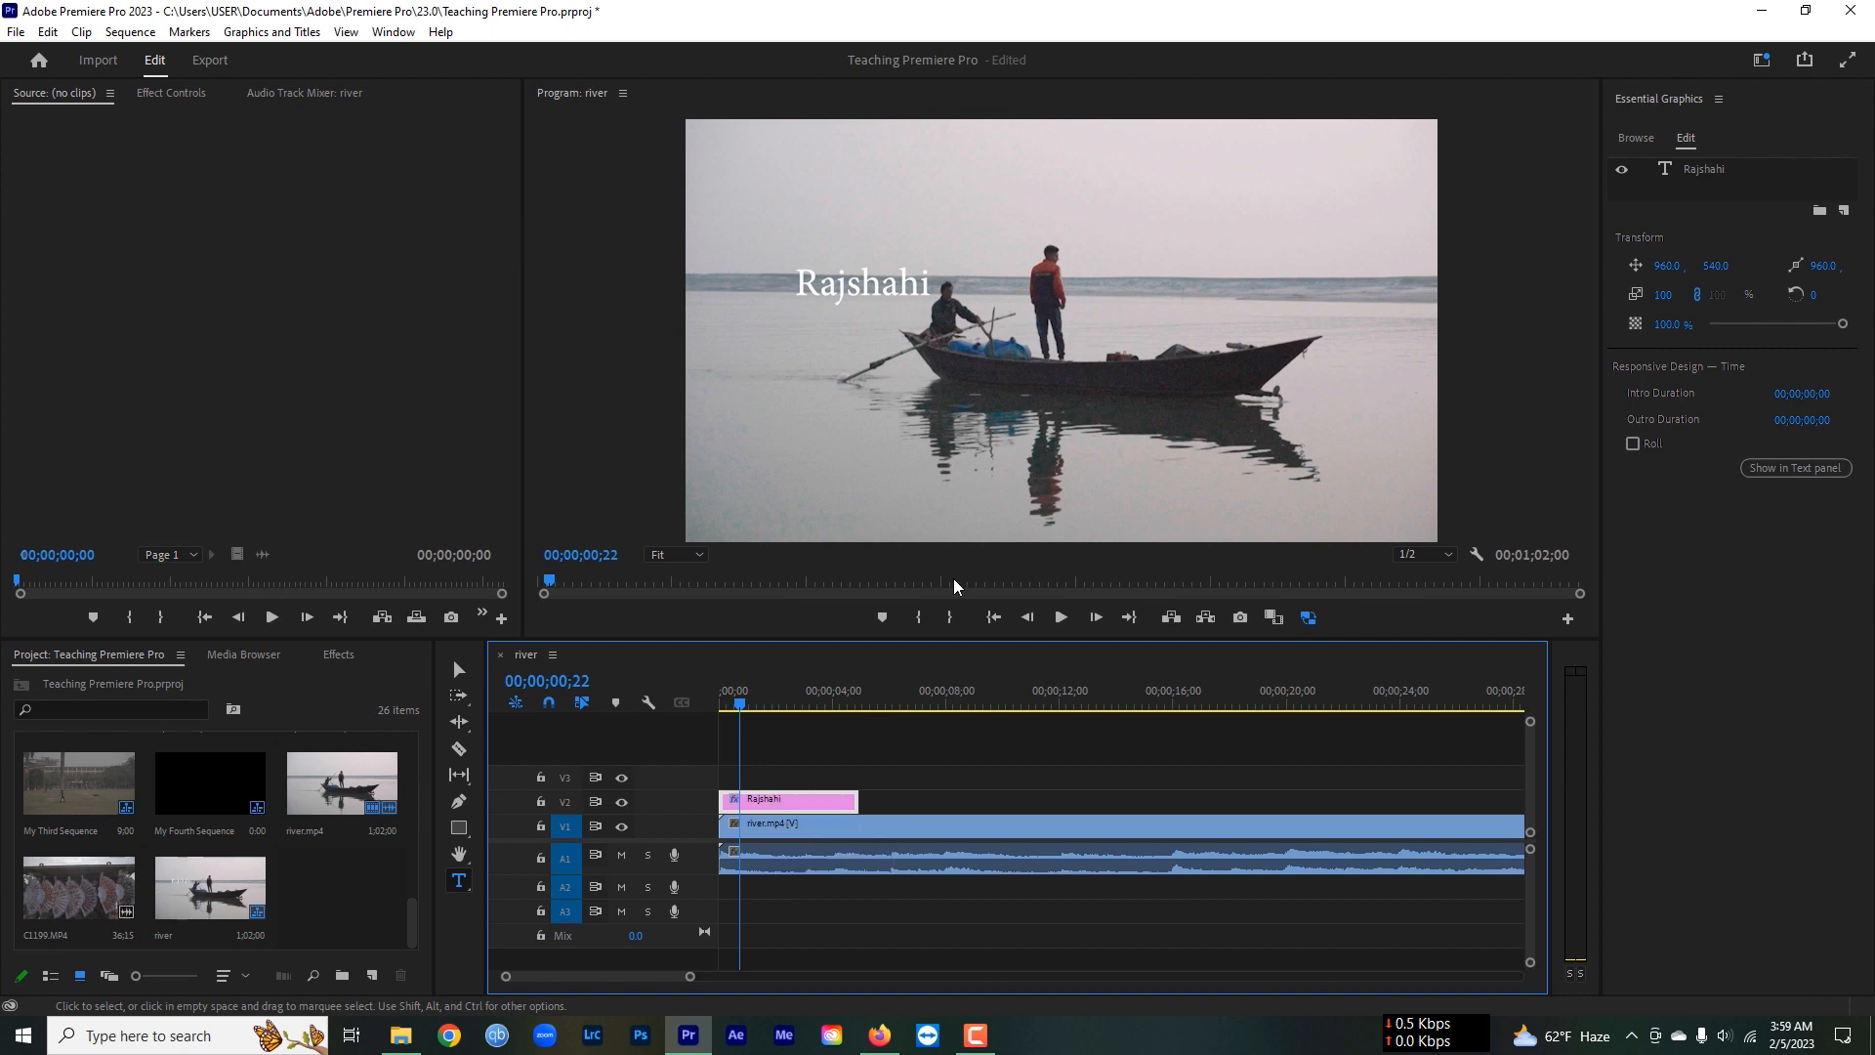
click(459, 670)
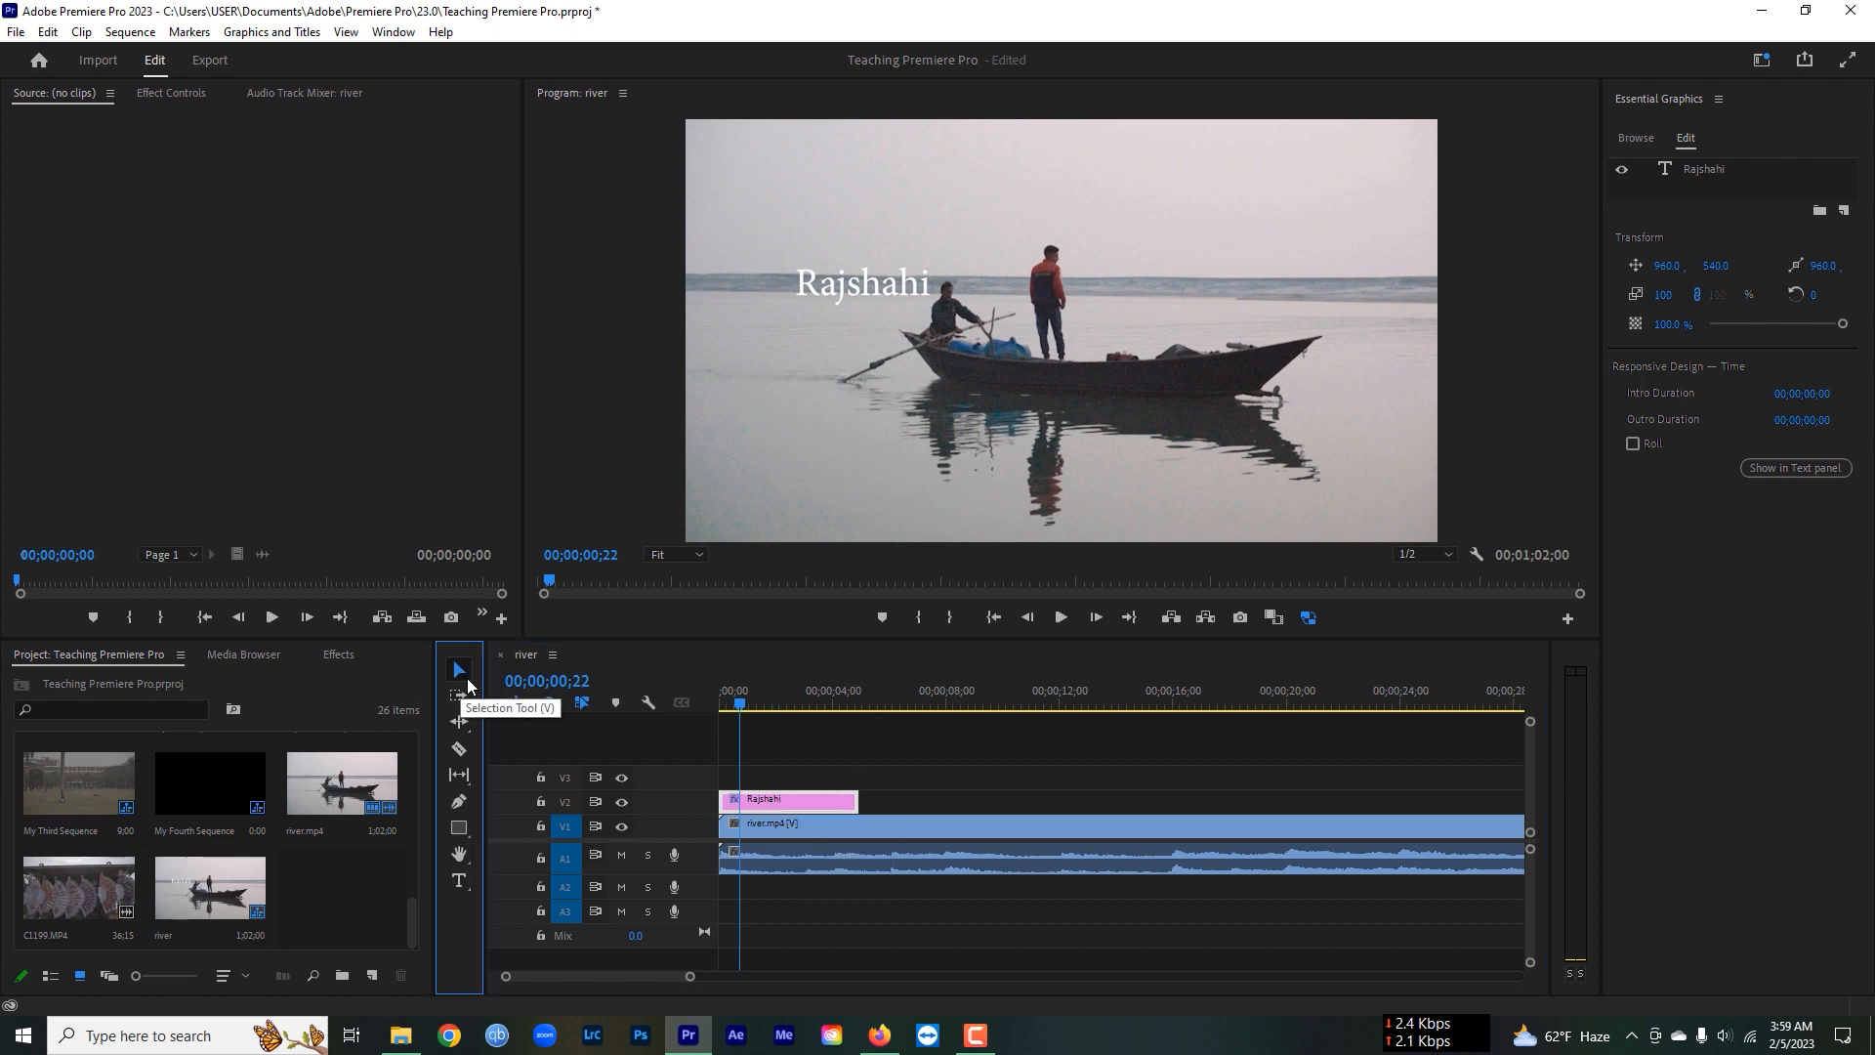
click(783, 797)
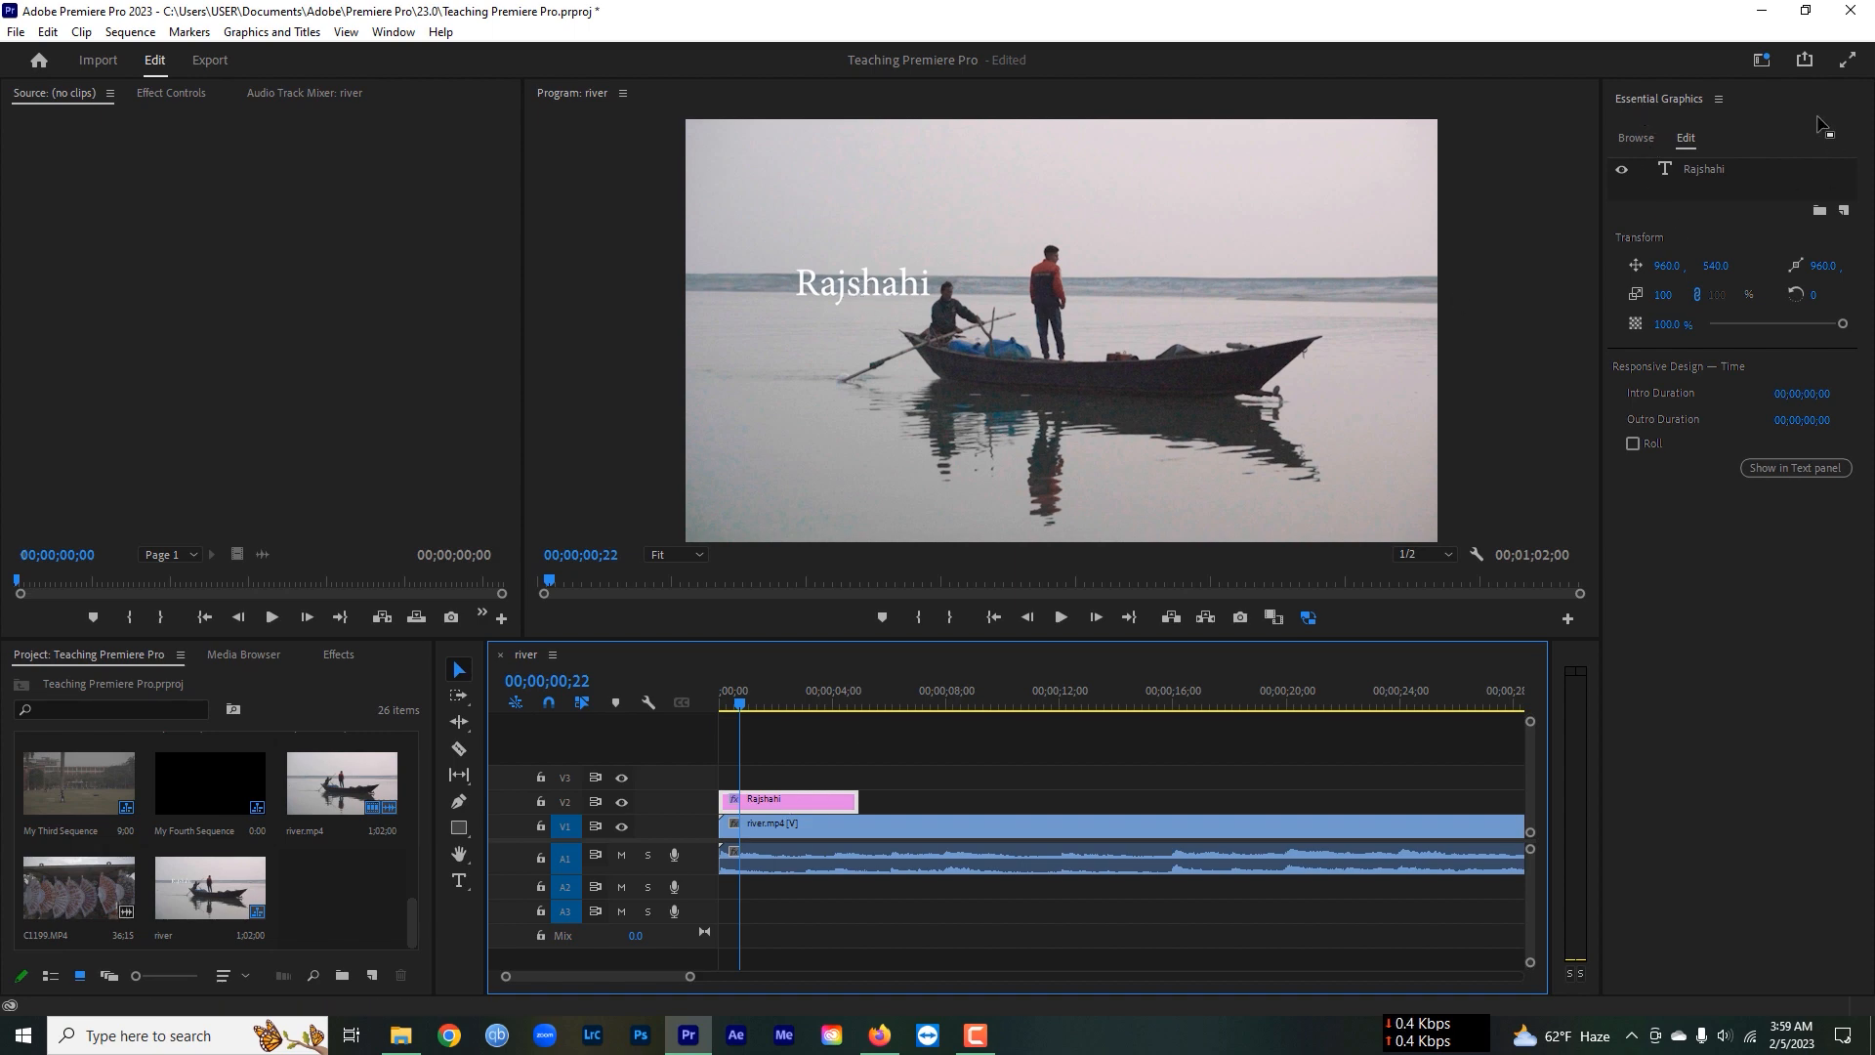
click(1746, 171)
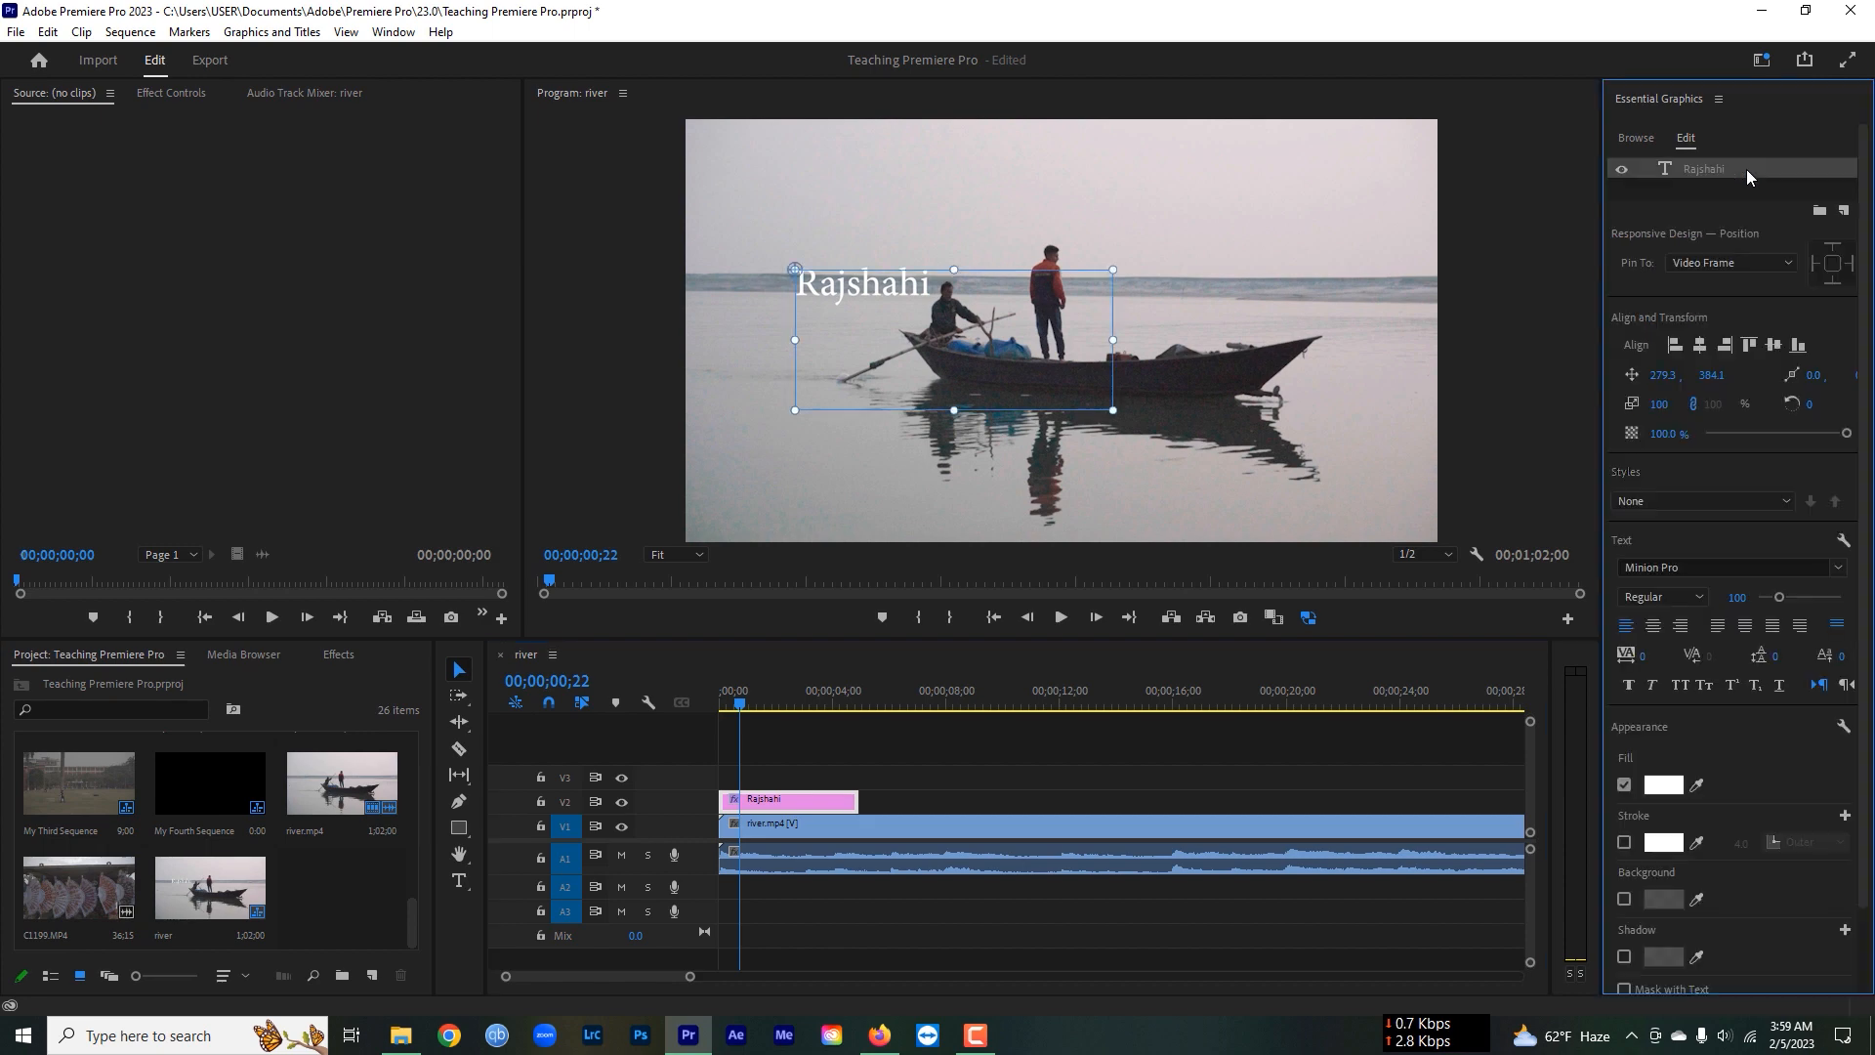
click(905, 759)
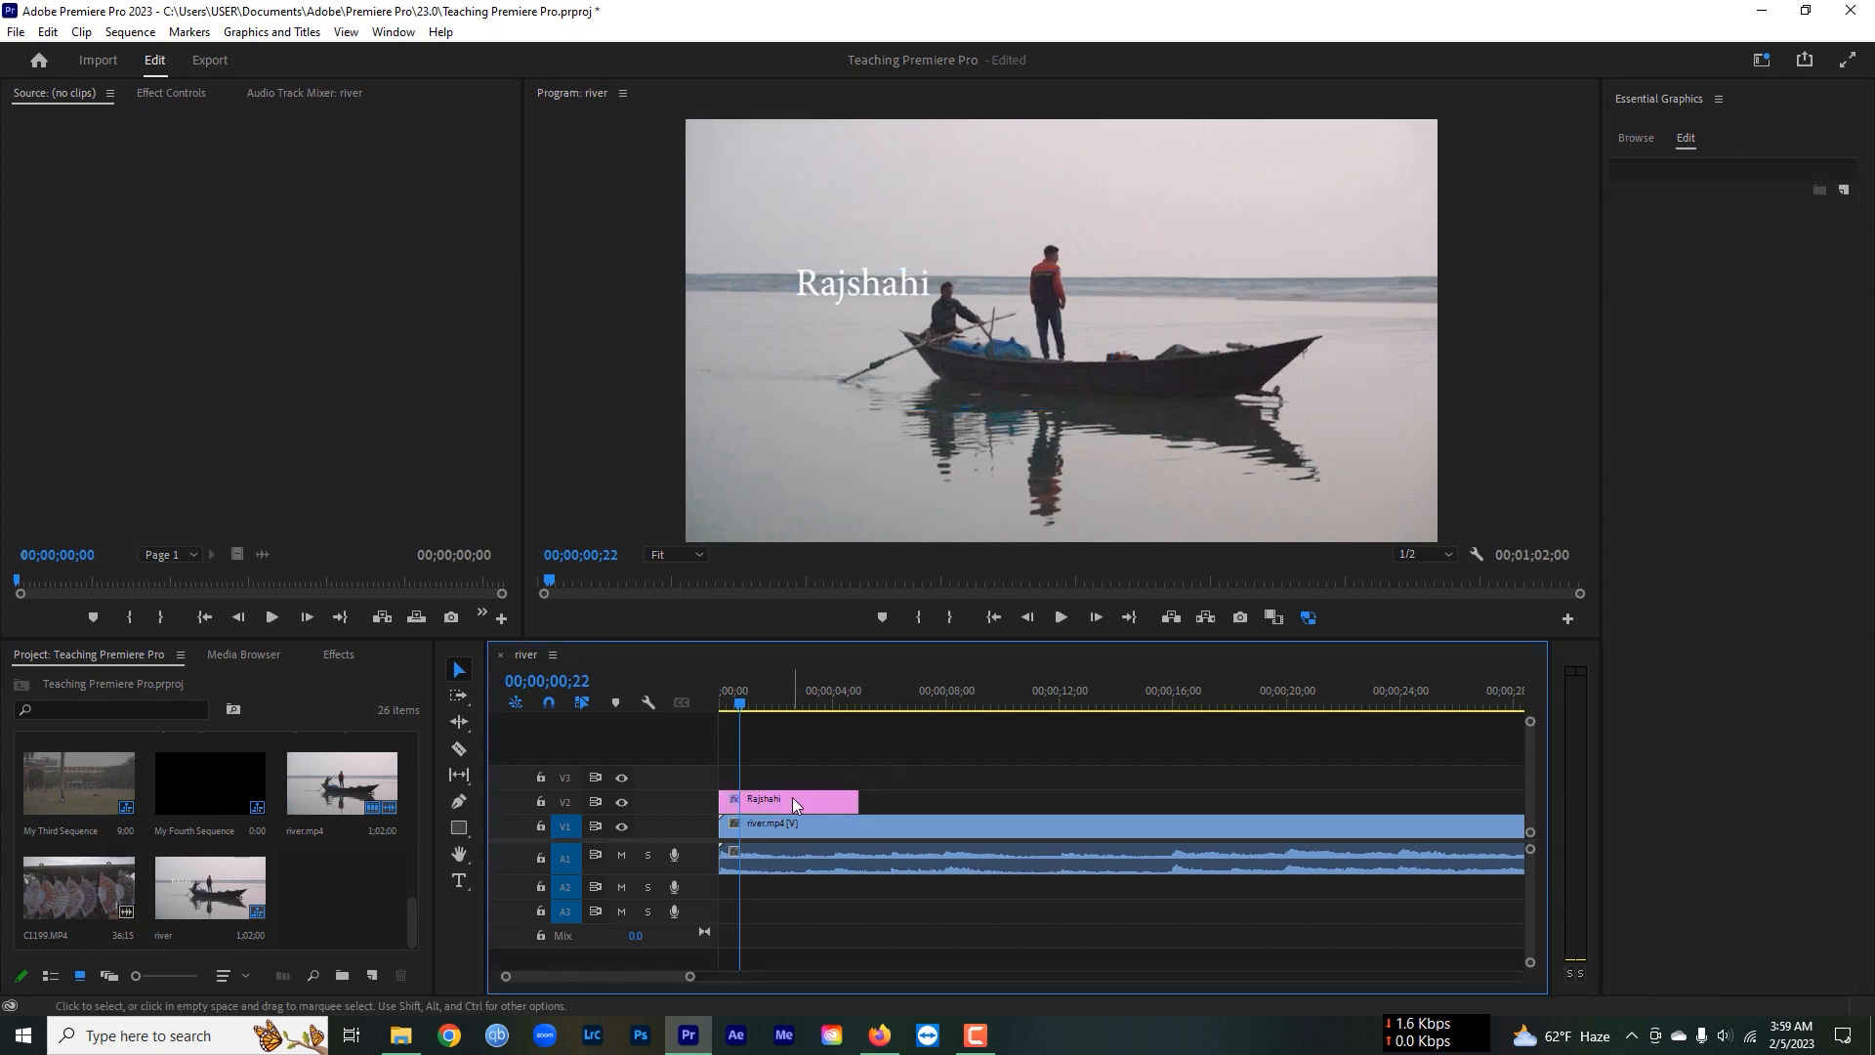
click(793, 797)
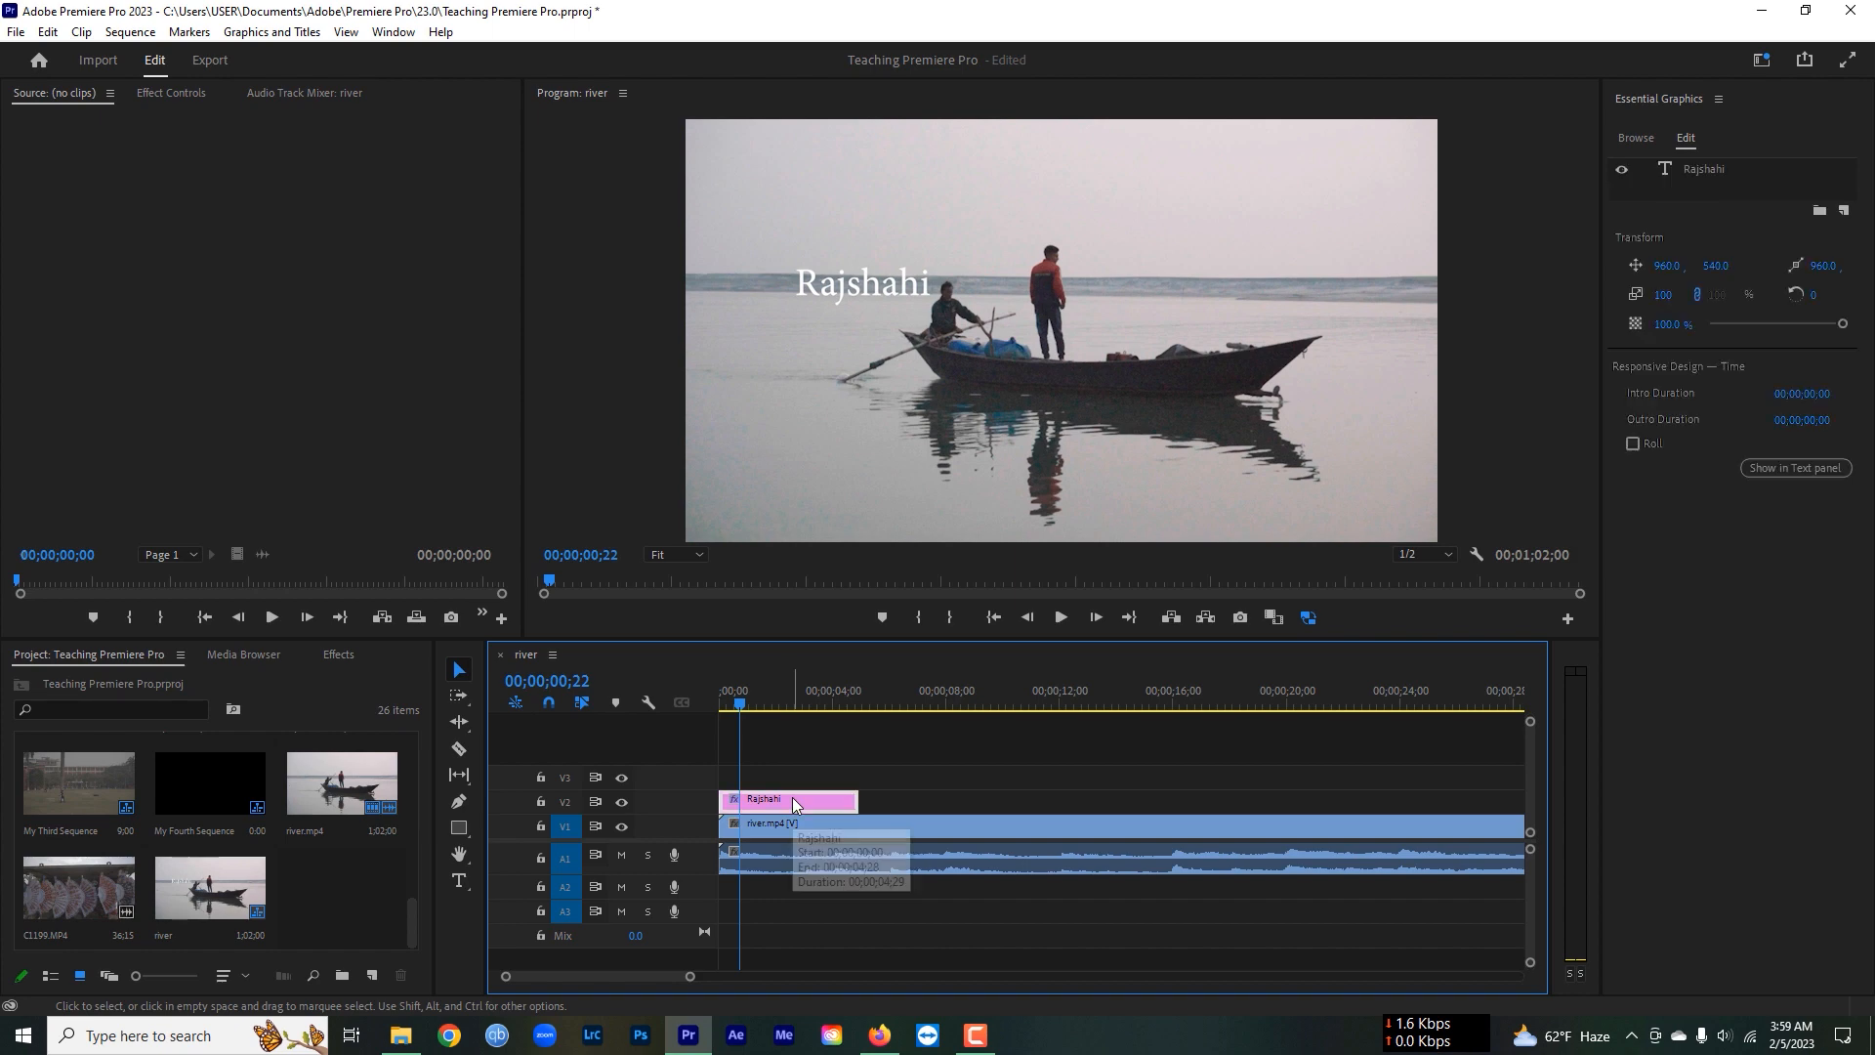
click(1733, 171)
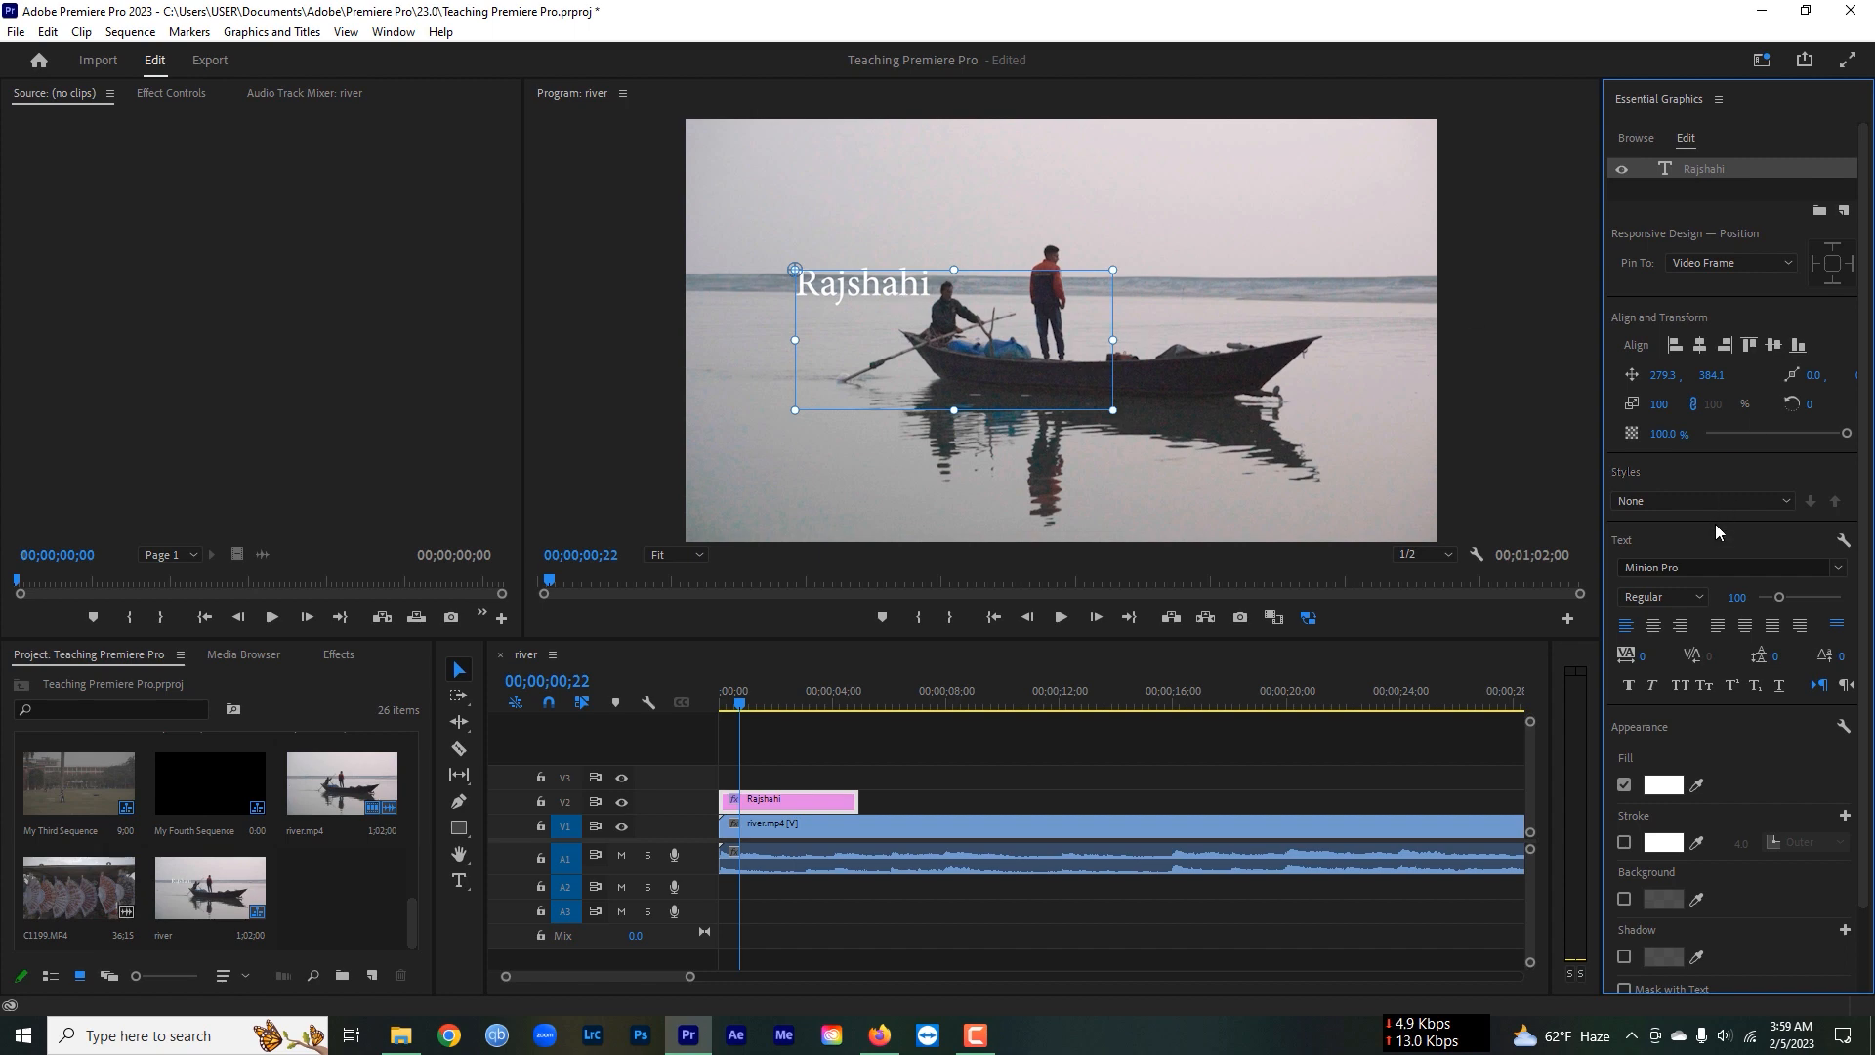
Try aligning the Rajshahi text box to the frame's left, horizontal centre, right, top, vertical centre and bottom in turn.
click(1674, 346)
click(1699, 345)
click(1725, 345)
click(1749, 345)
click(1774, 344)
click(1798, 345)
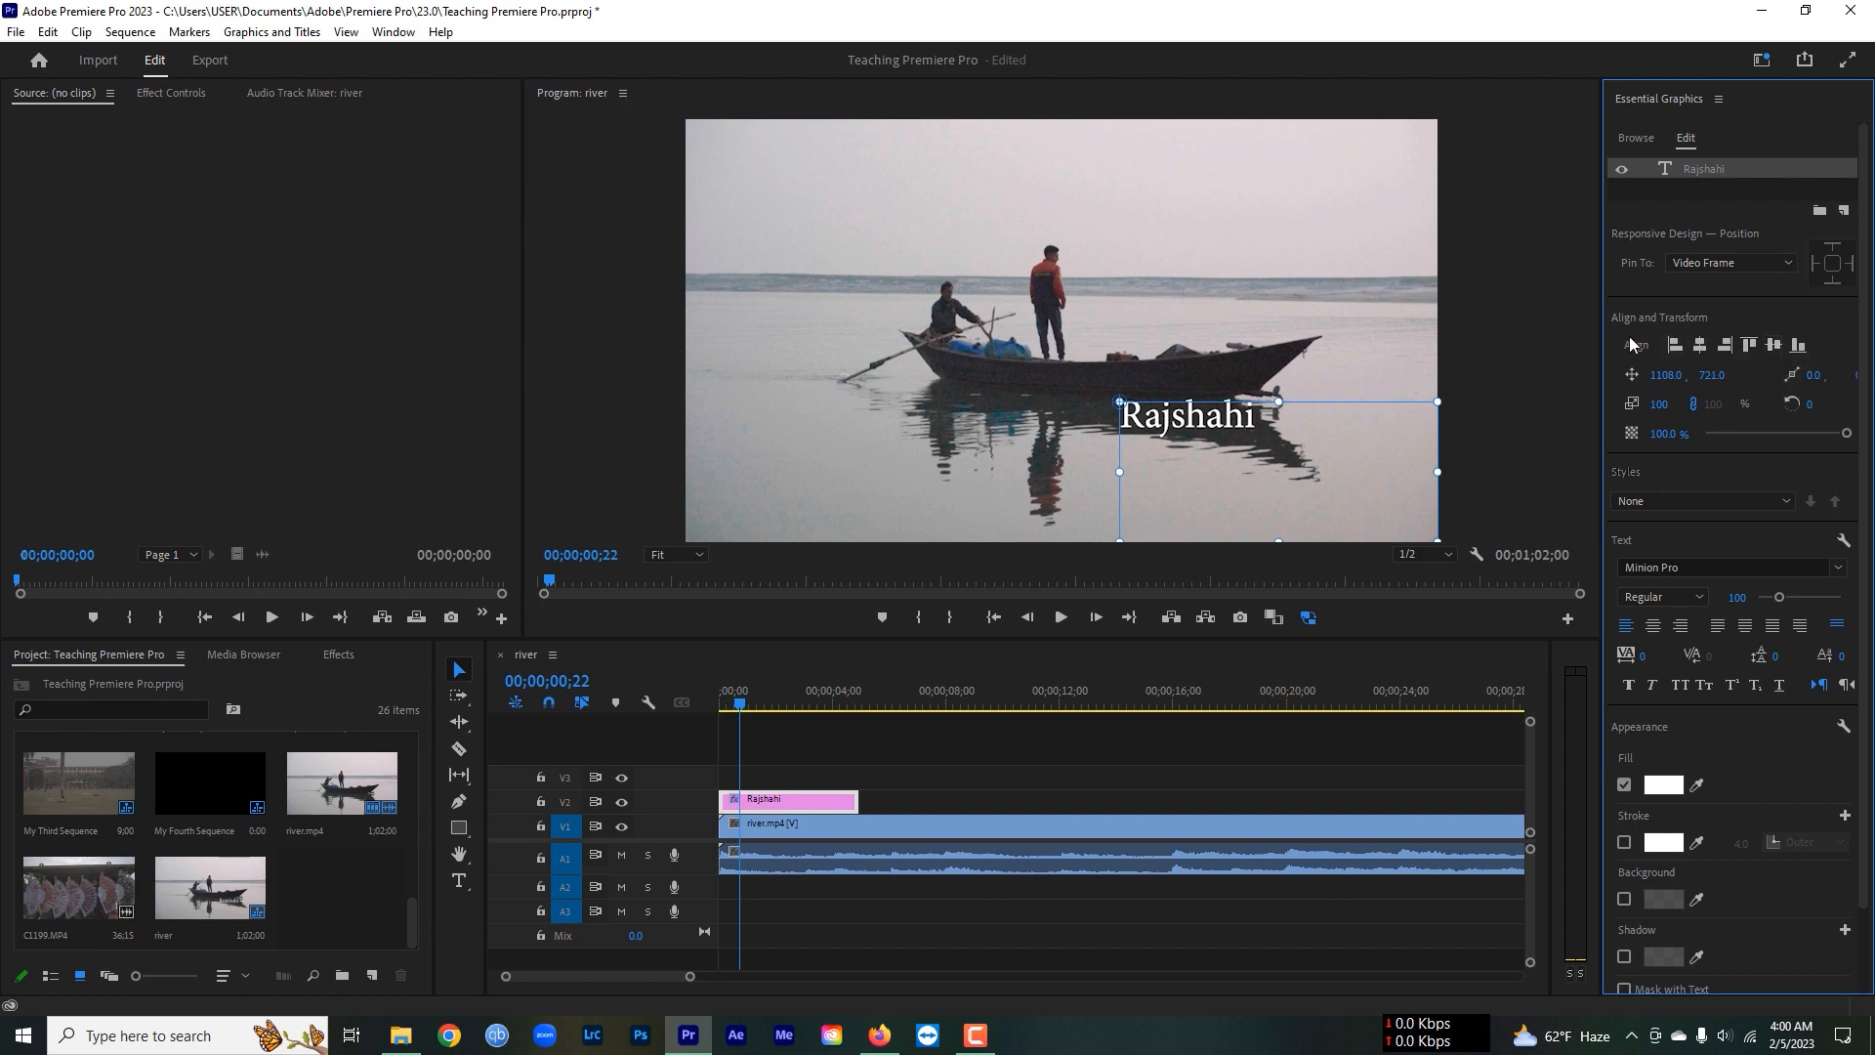
Move the Rajshahi text box to about 557, 633 in the frame and centre-align its text.
drag(1308, 435, 1086, 400)
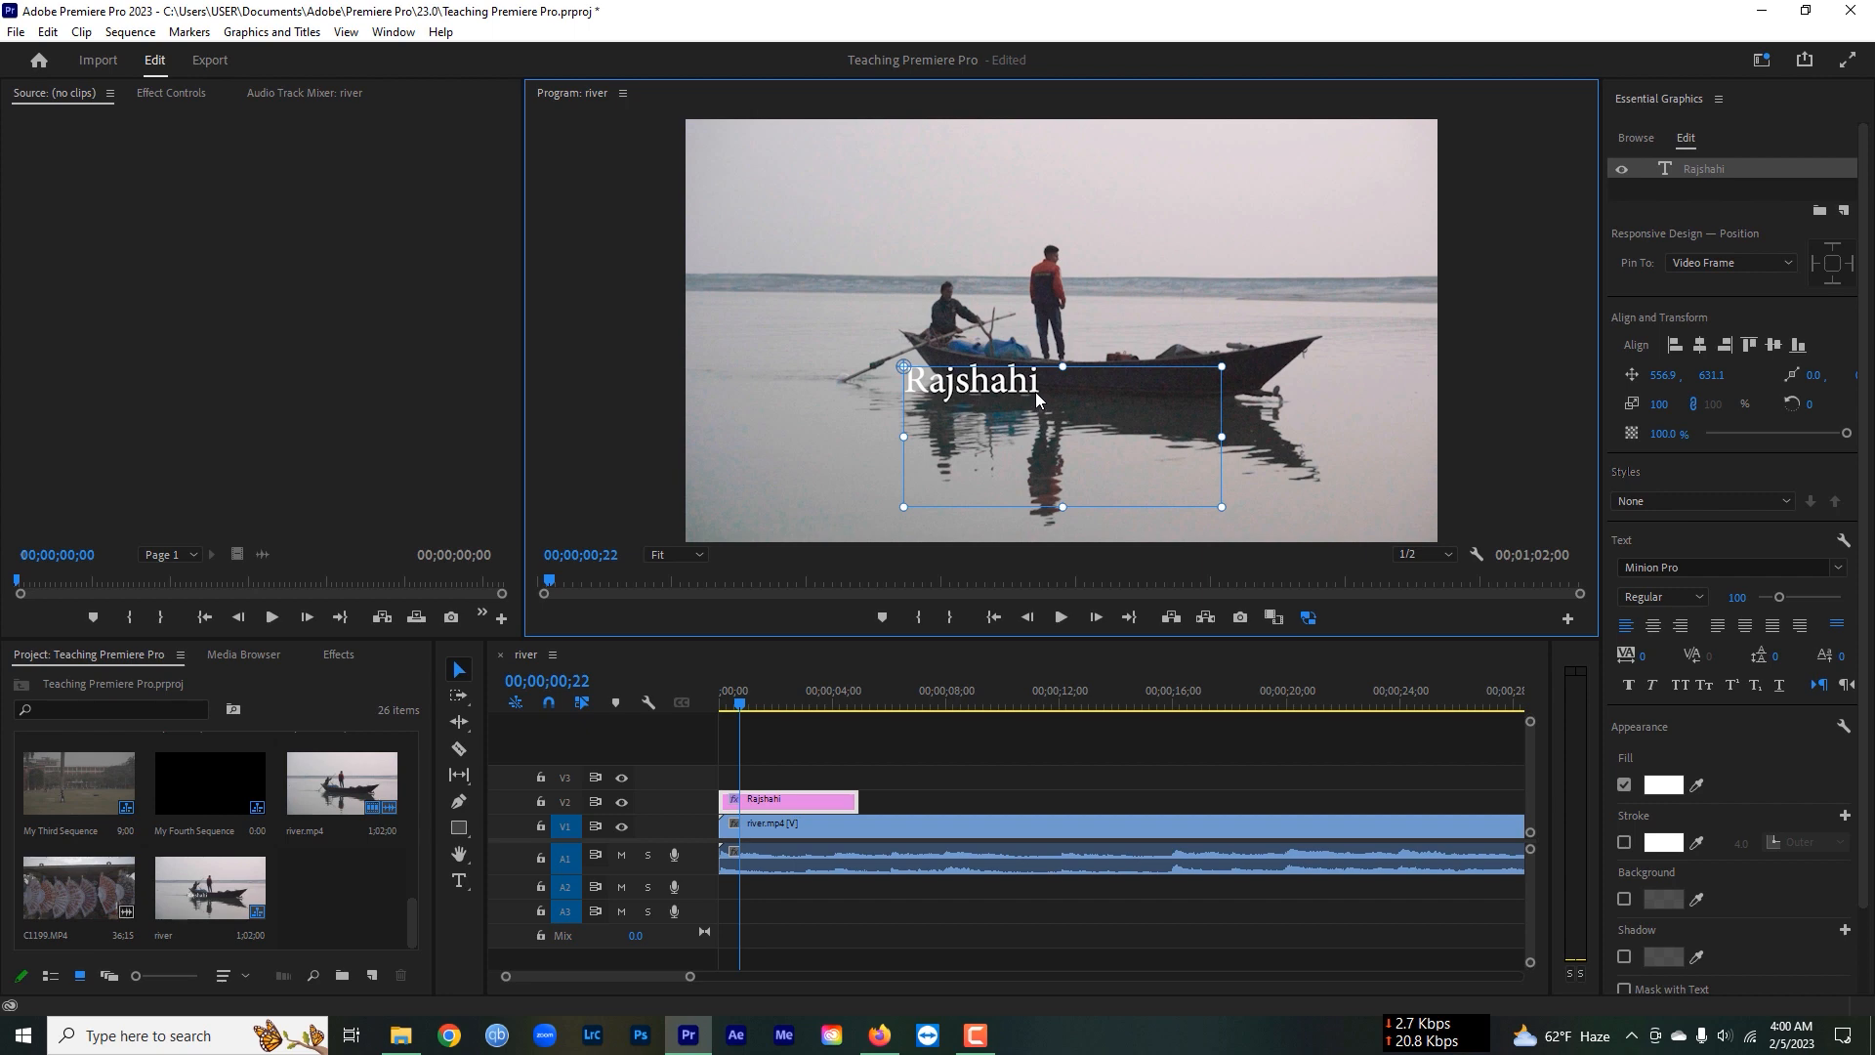
double_click(1035, 390)
click(1043, 389)
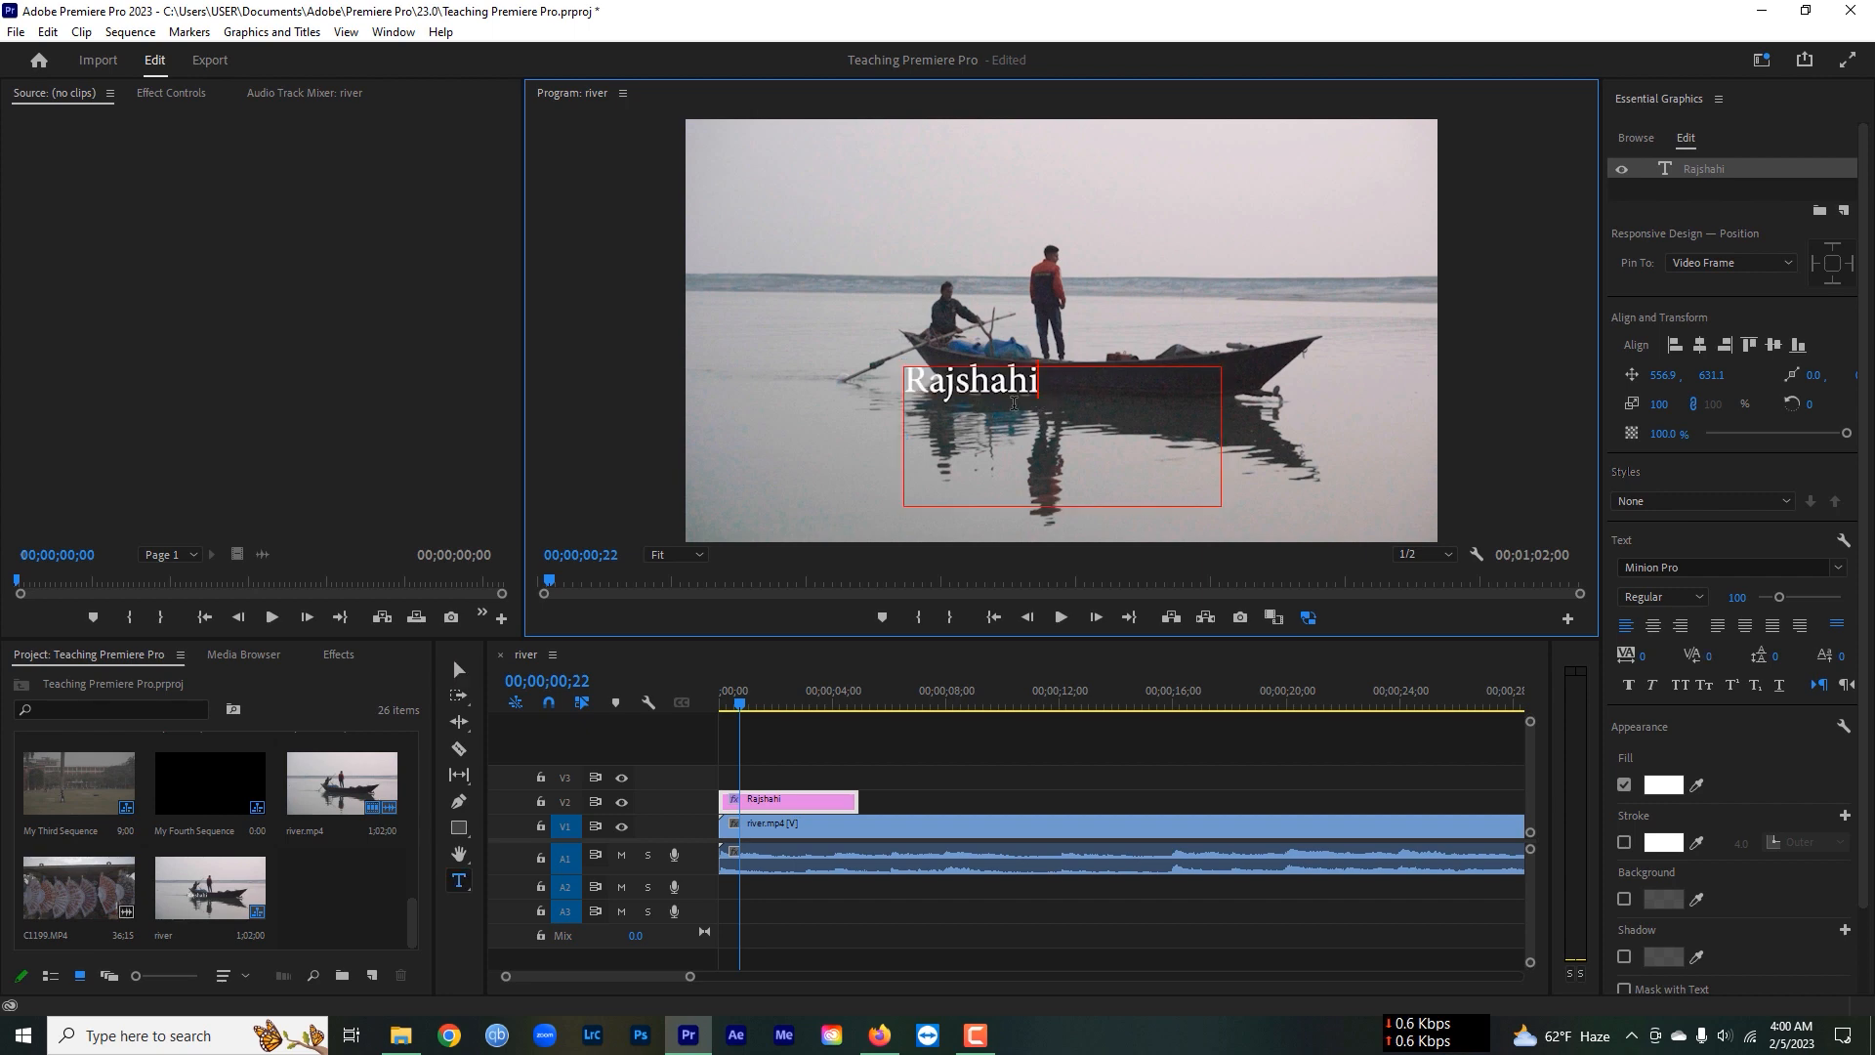
drag(1045, 387, 904, 387)
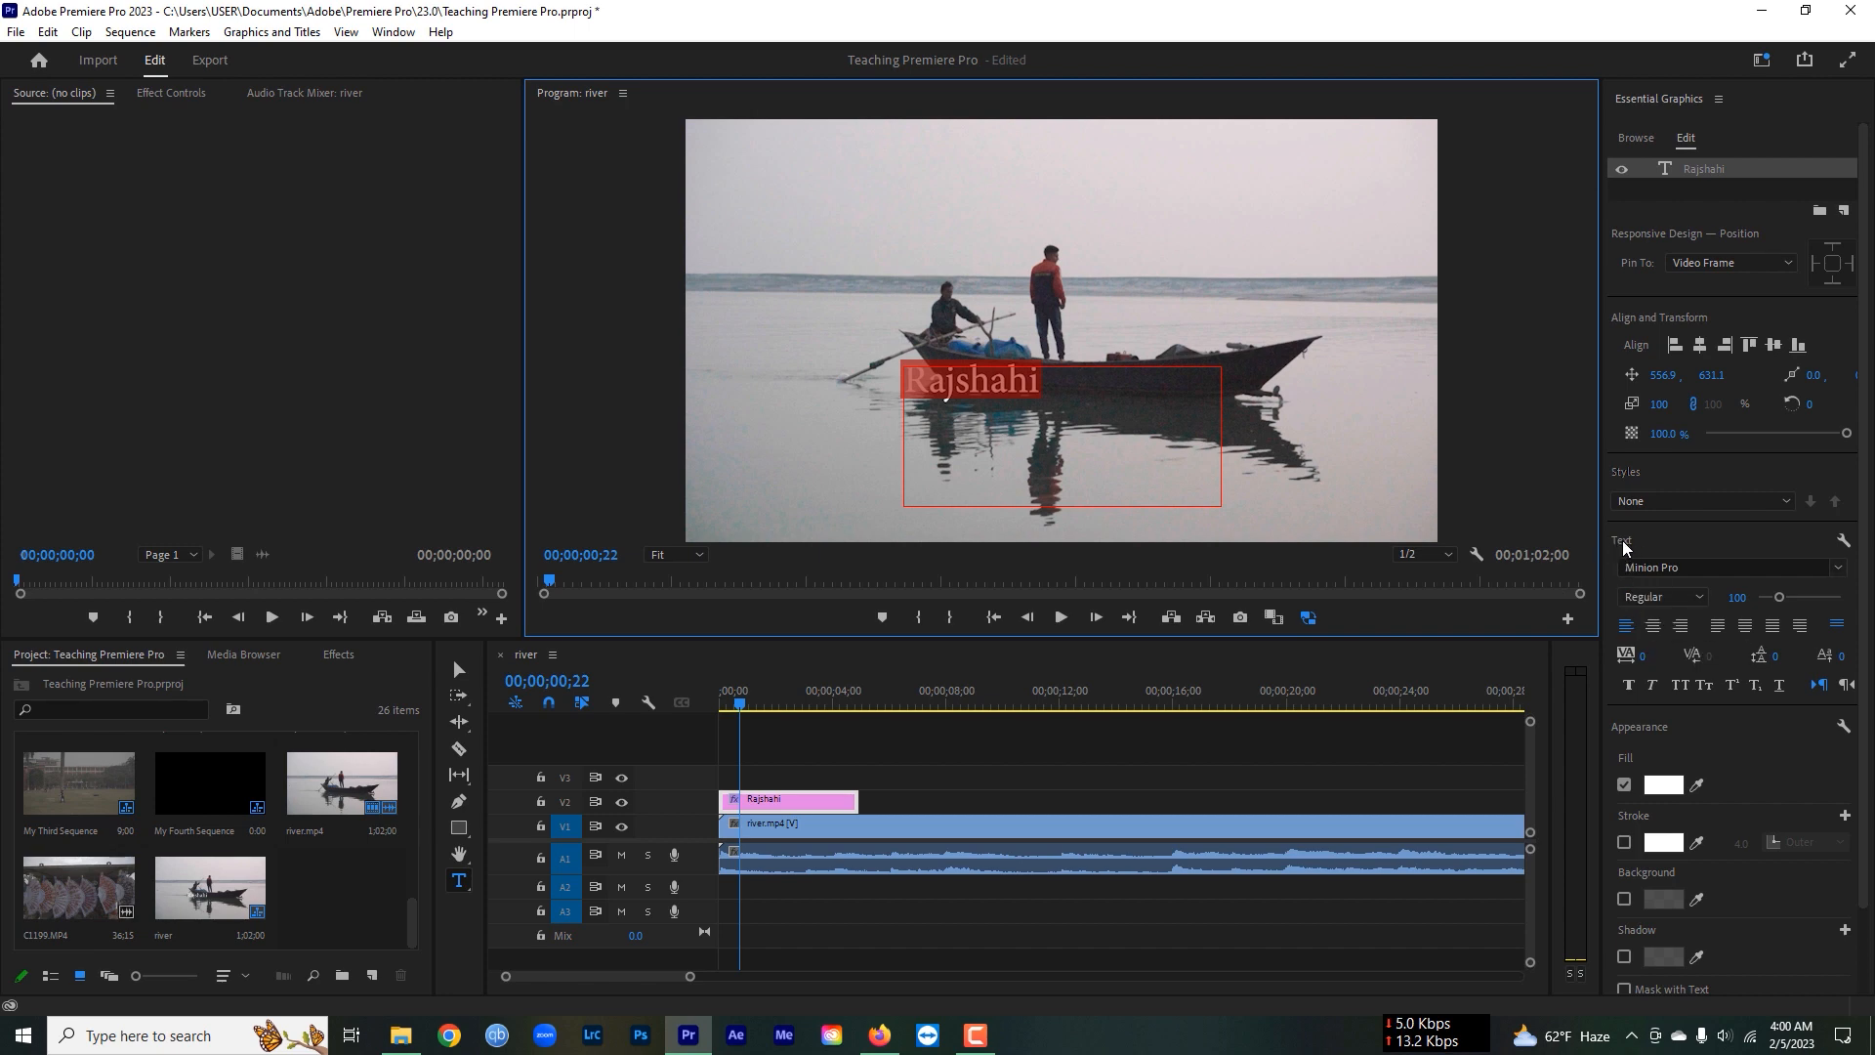
click(1654, 634)
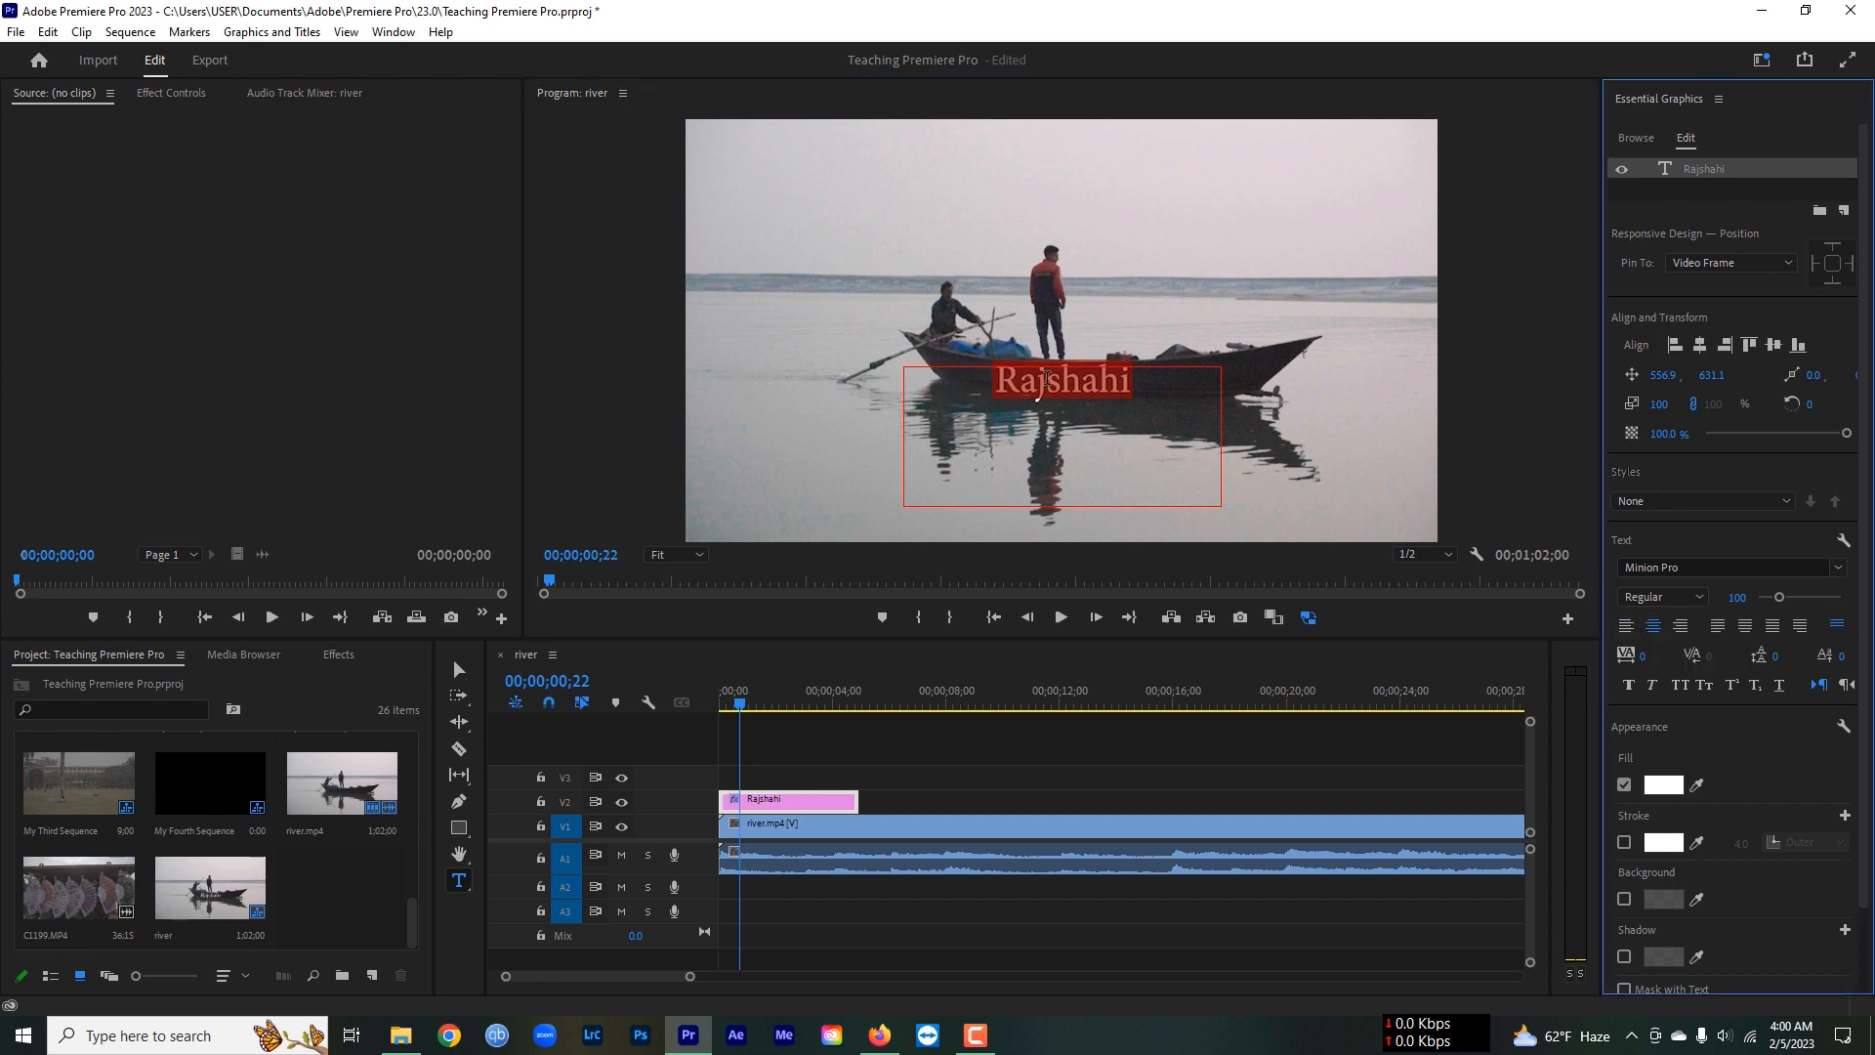
Set the font of the Rajshahi text to Montserrat with the Bold style.
drag(1138, 388, 992, 405)
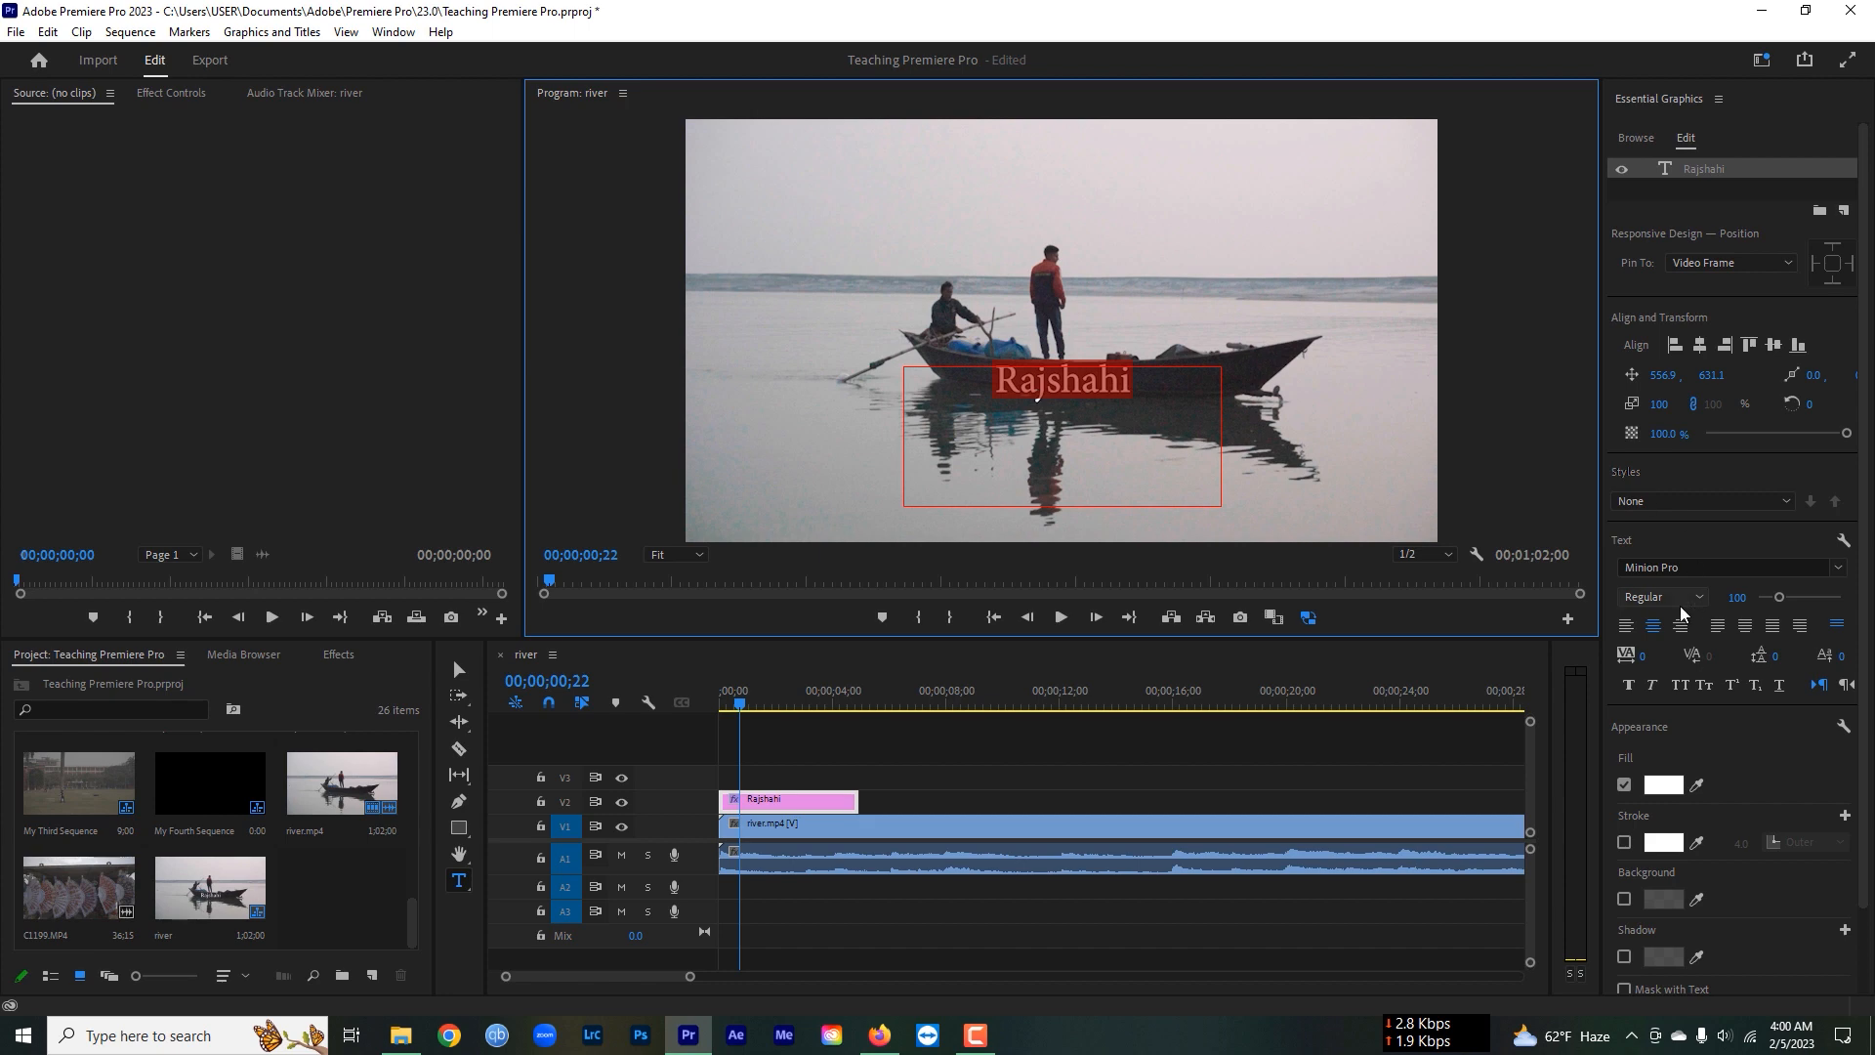
click(1702, 565)
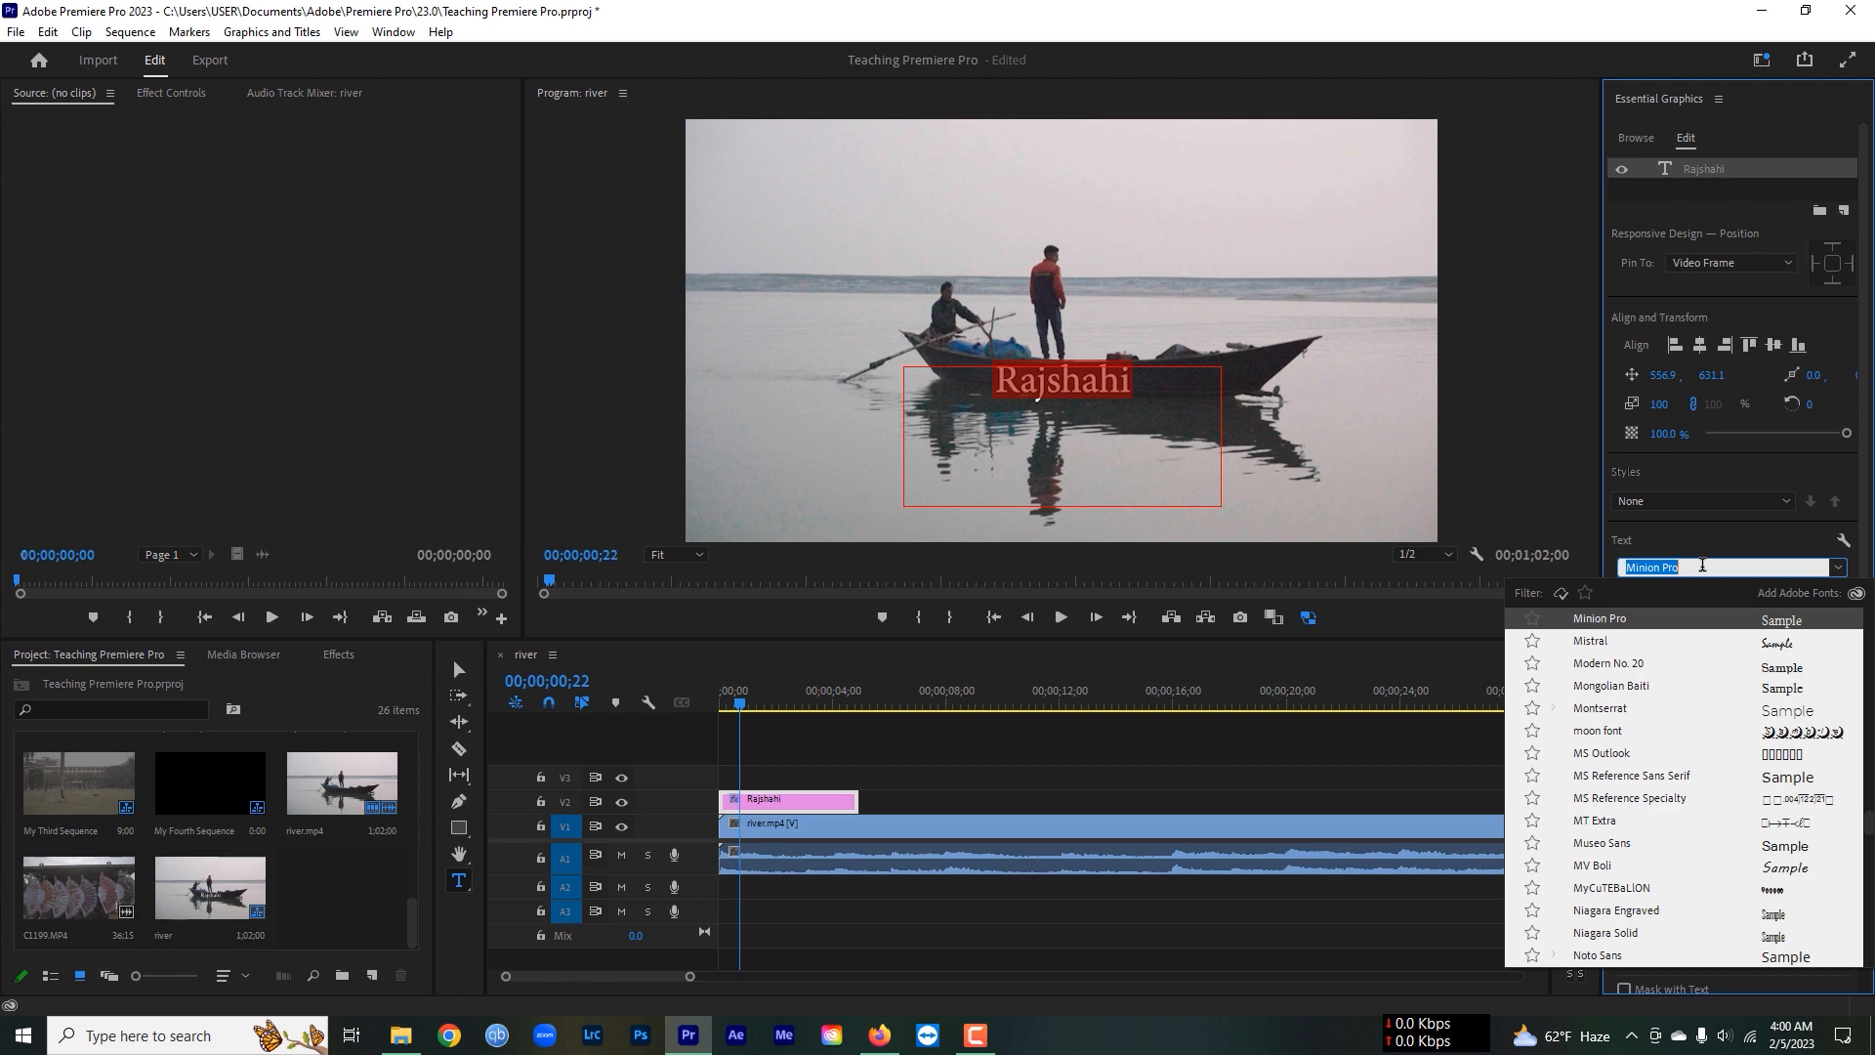
text(mont)
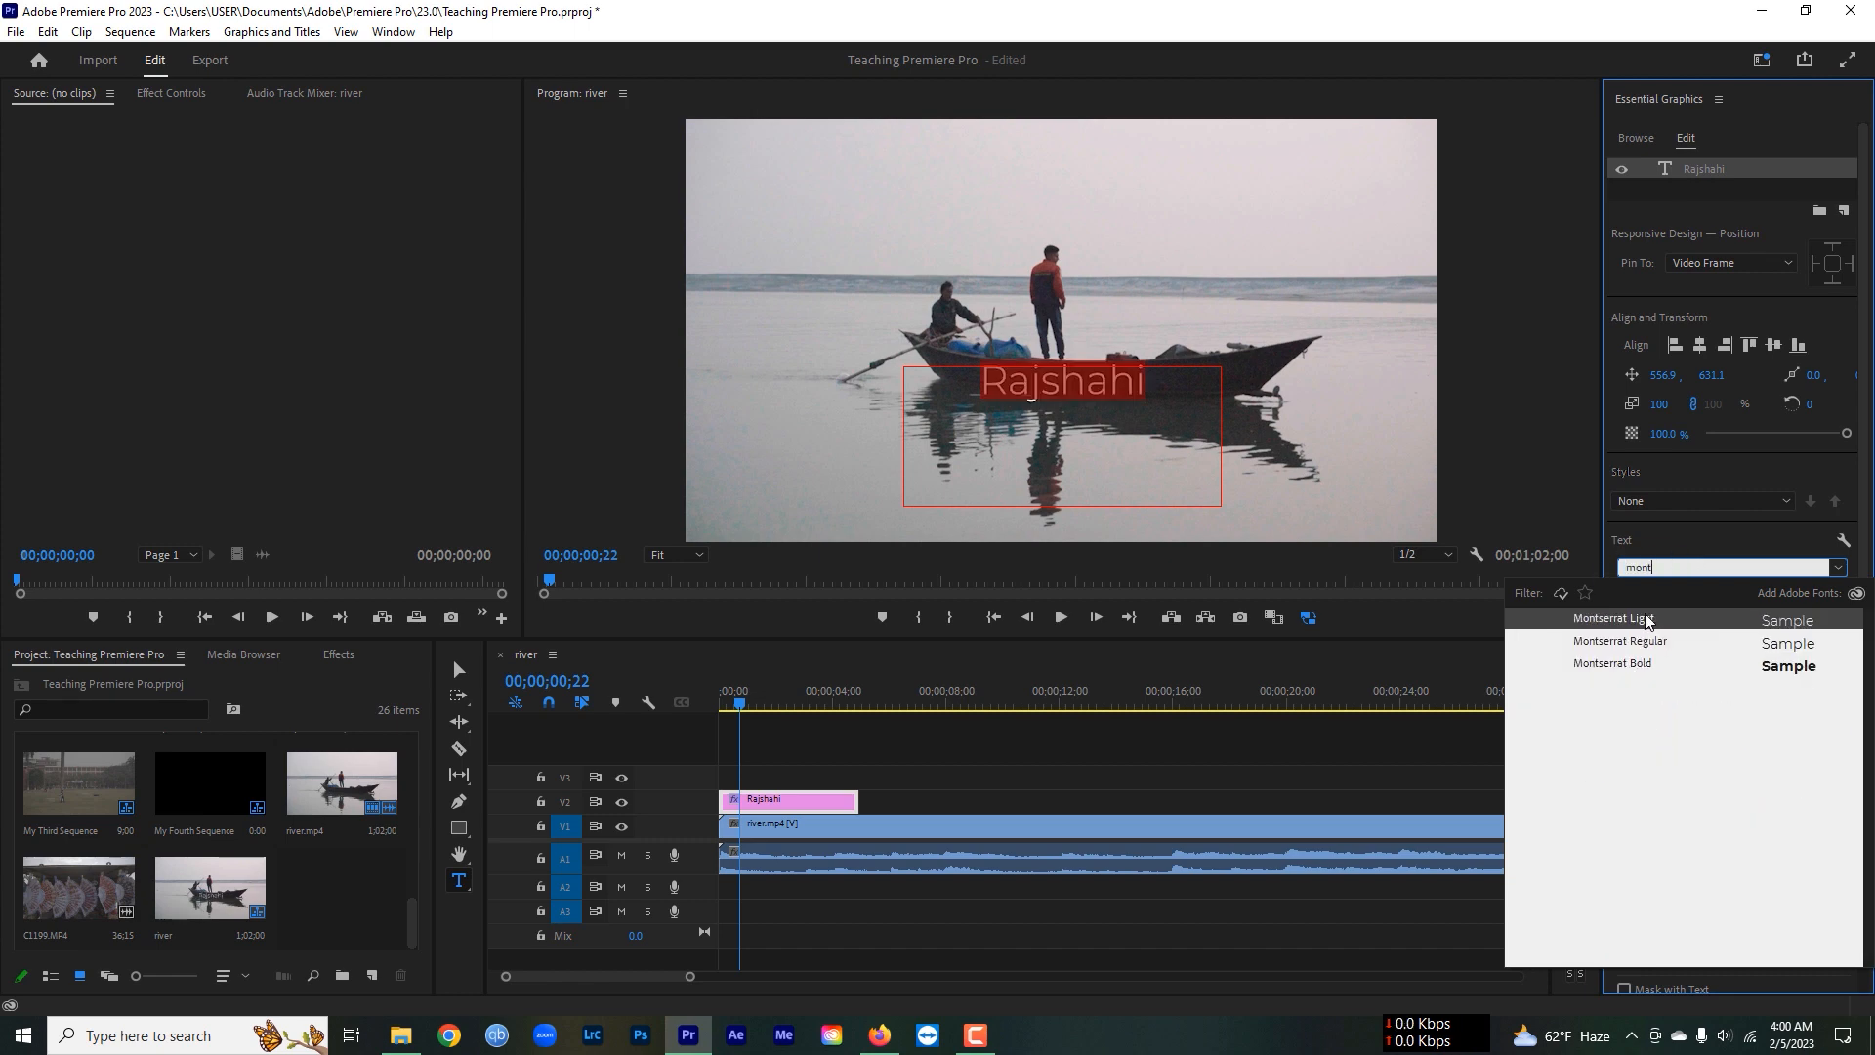
key(Return)
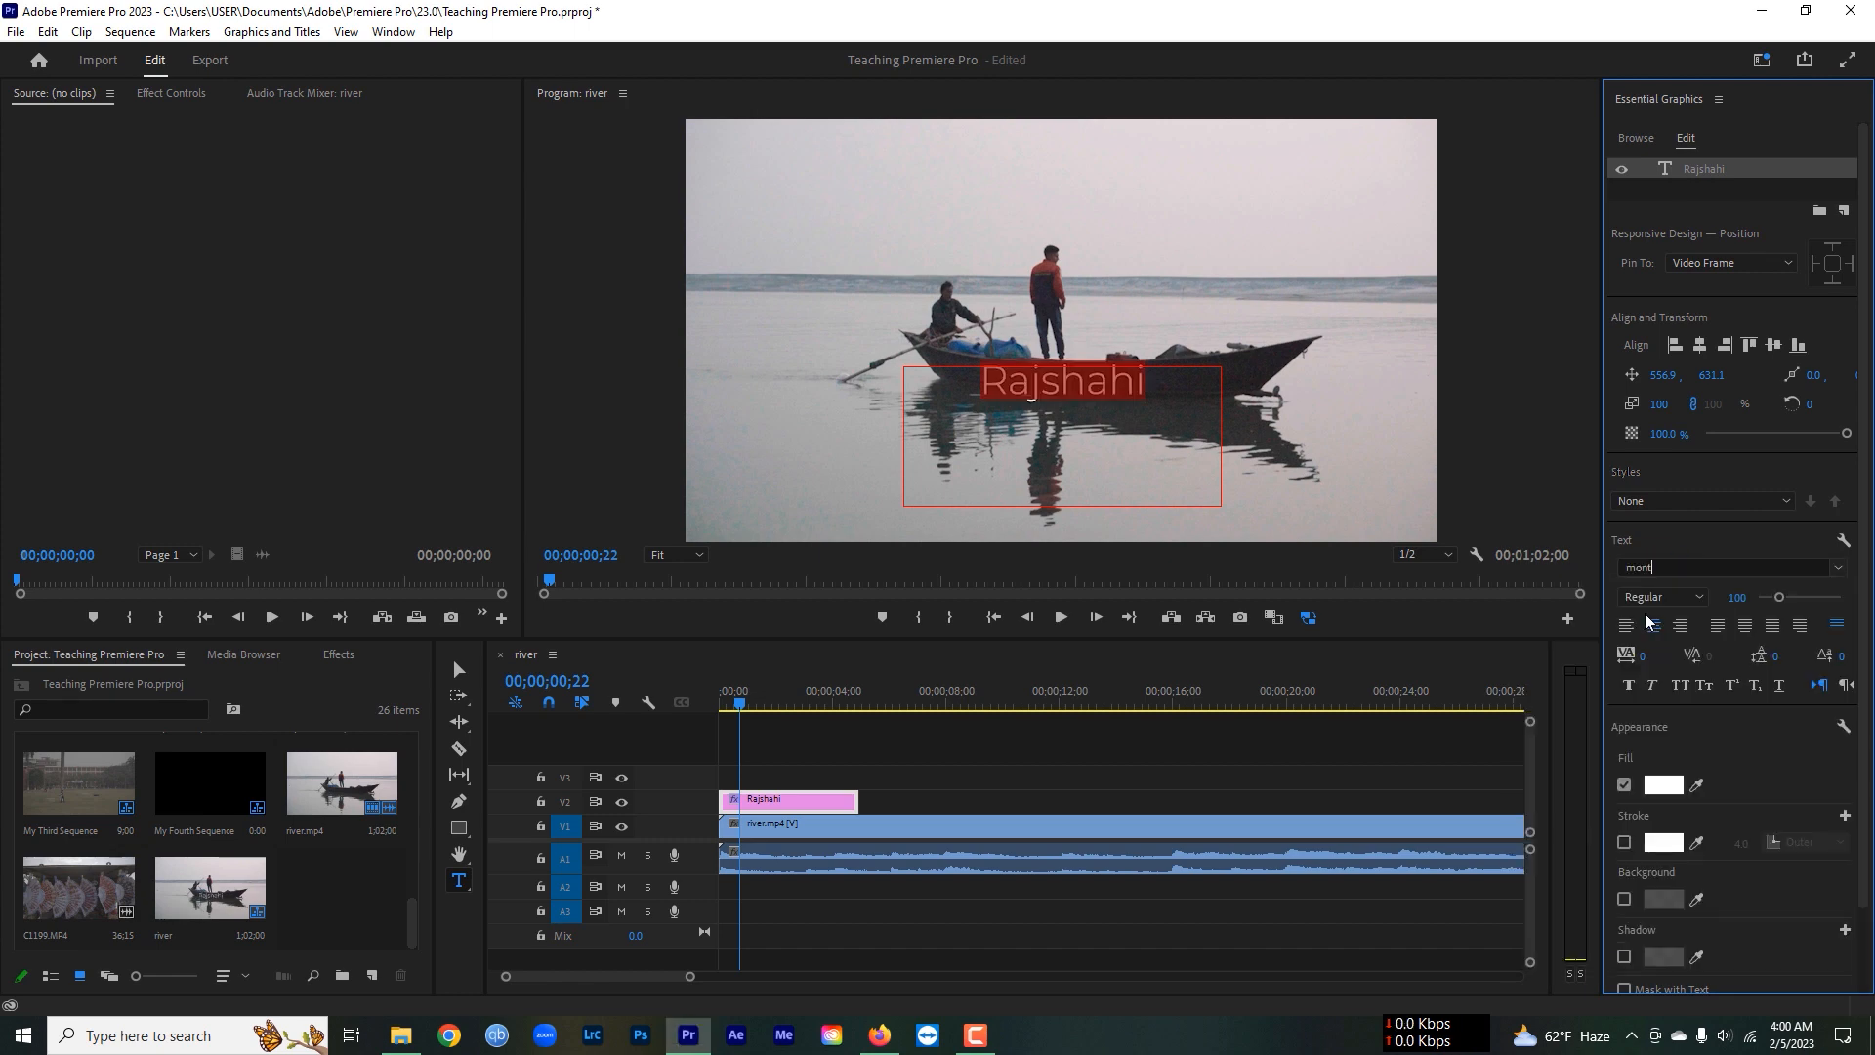
click(1694, 599)
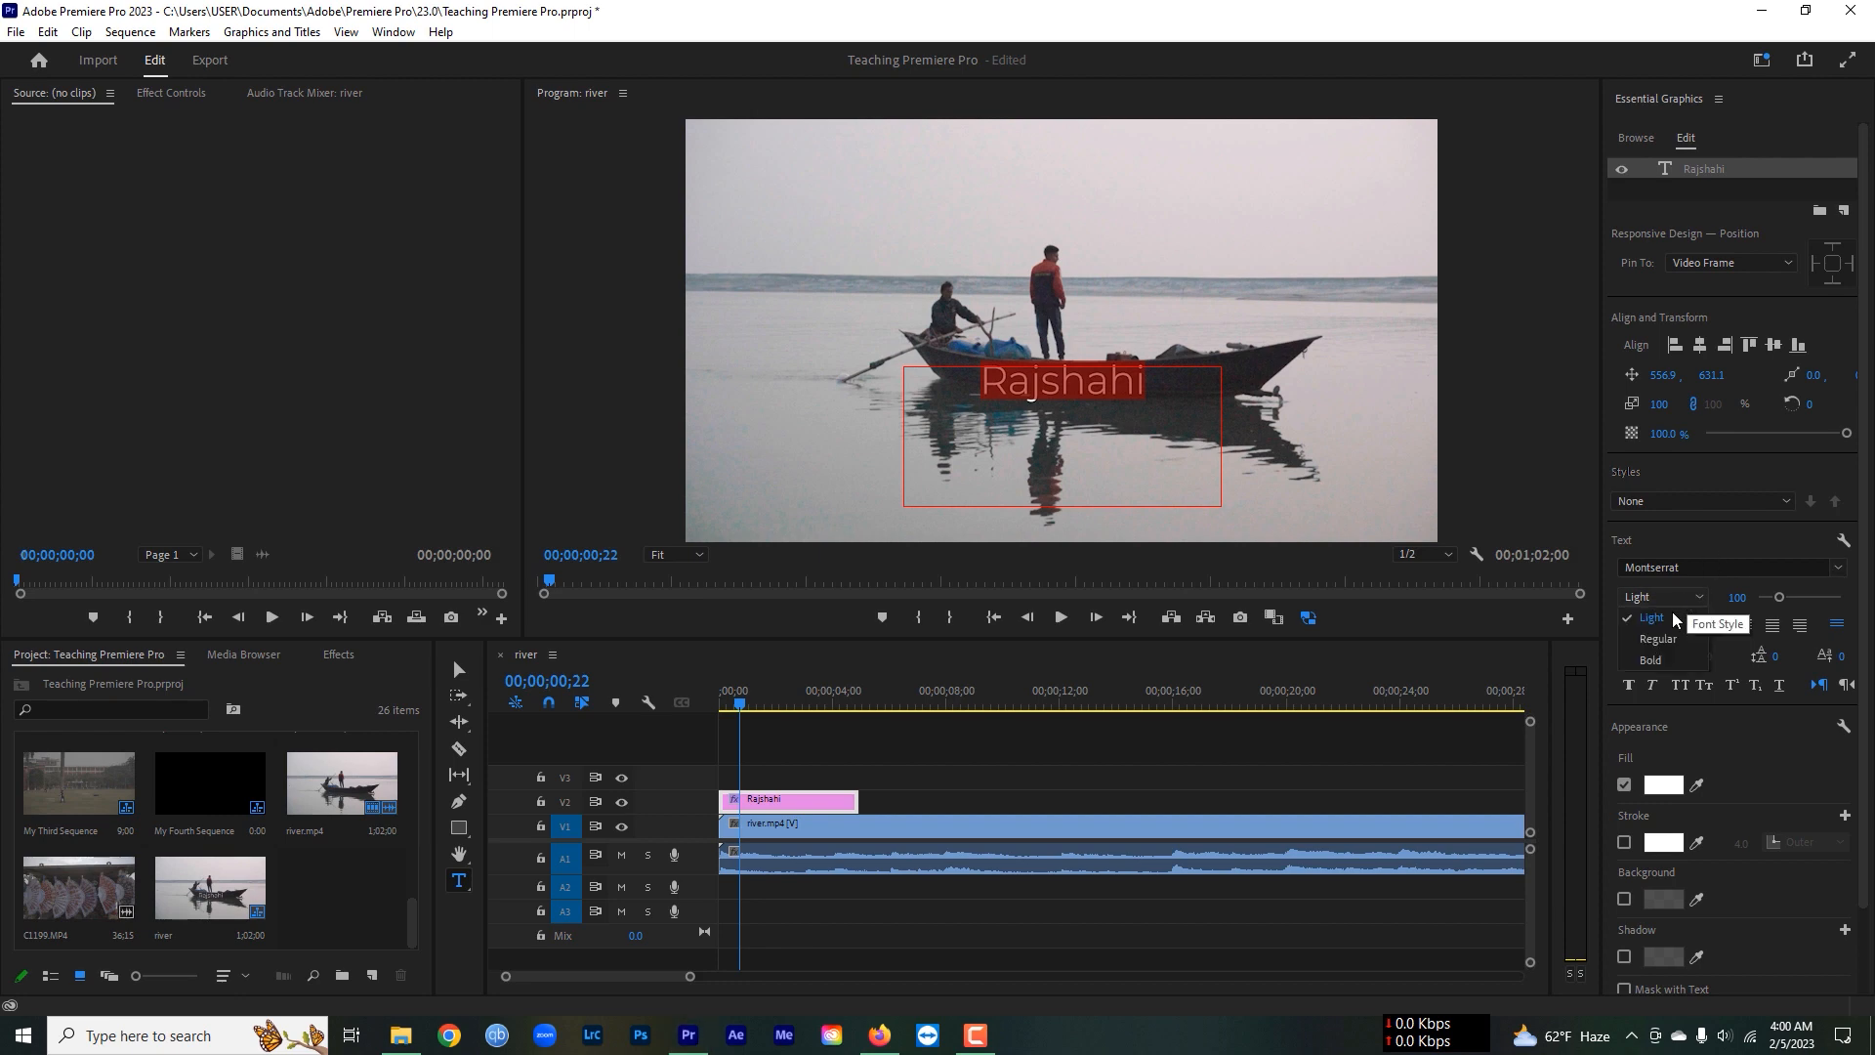
click(1690, 656)
Set the Rajshahi text's font size to 148 and its tracking to 88.
drag(1738, 598, 1784, 598)
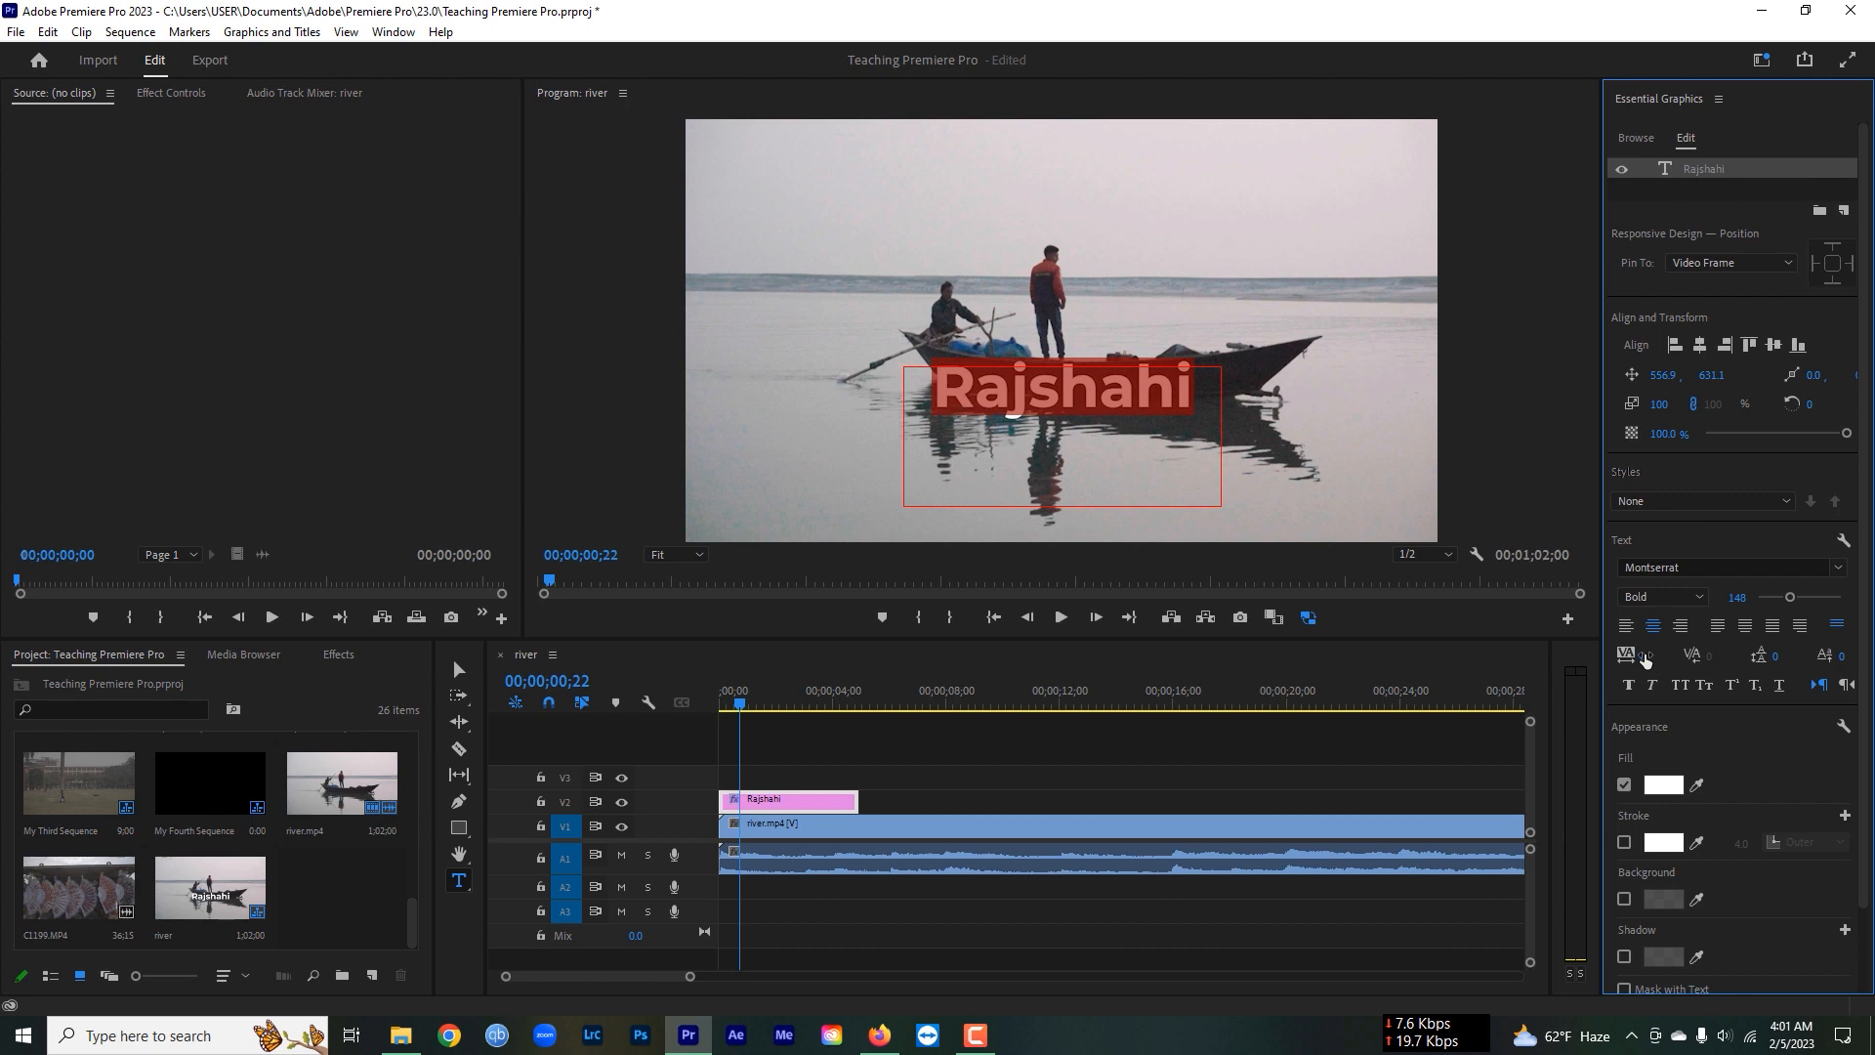
drag(1643, 657, 1733, 656)
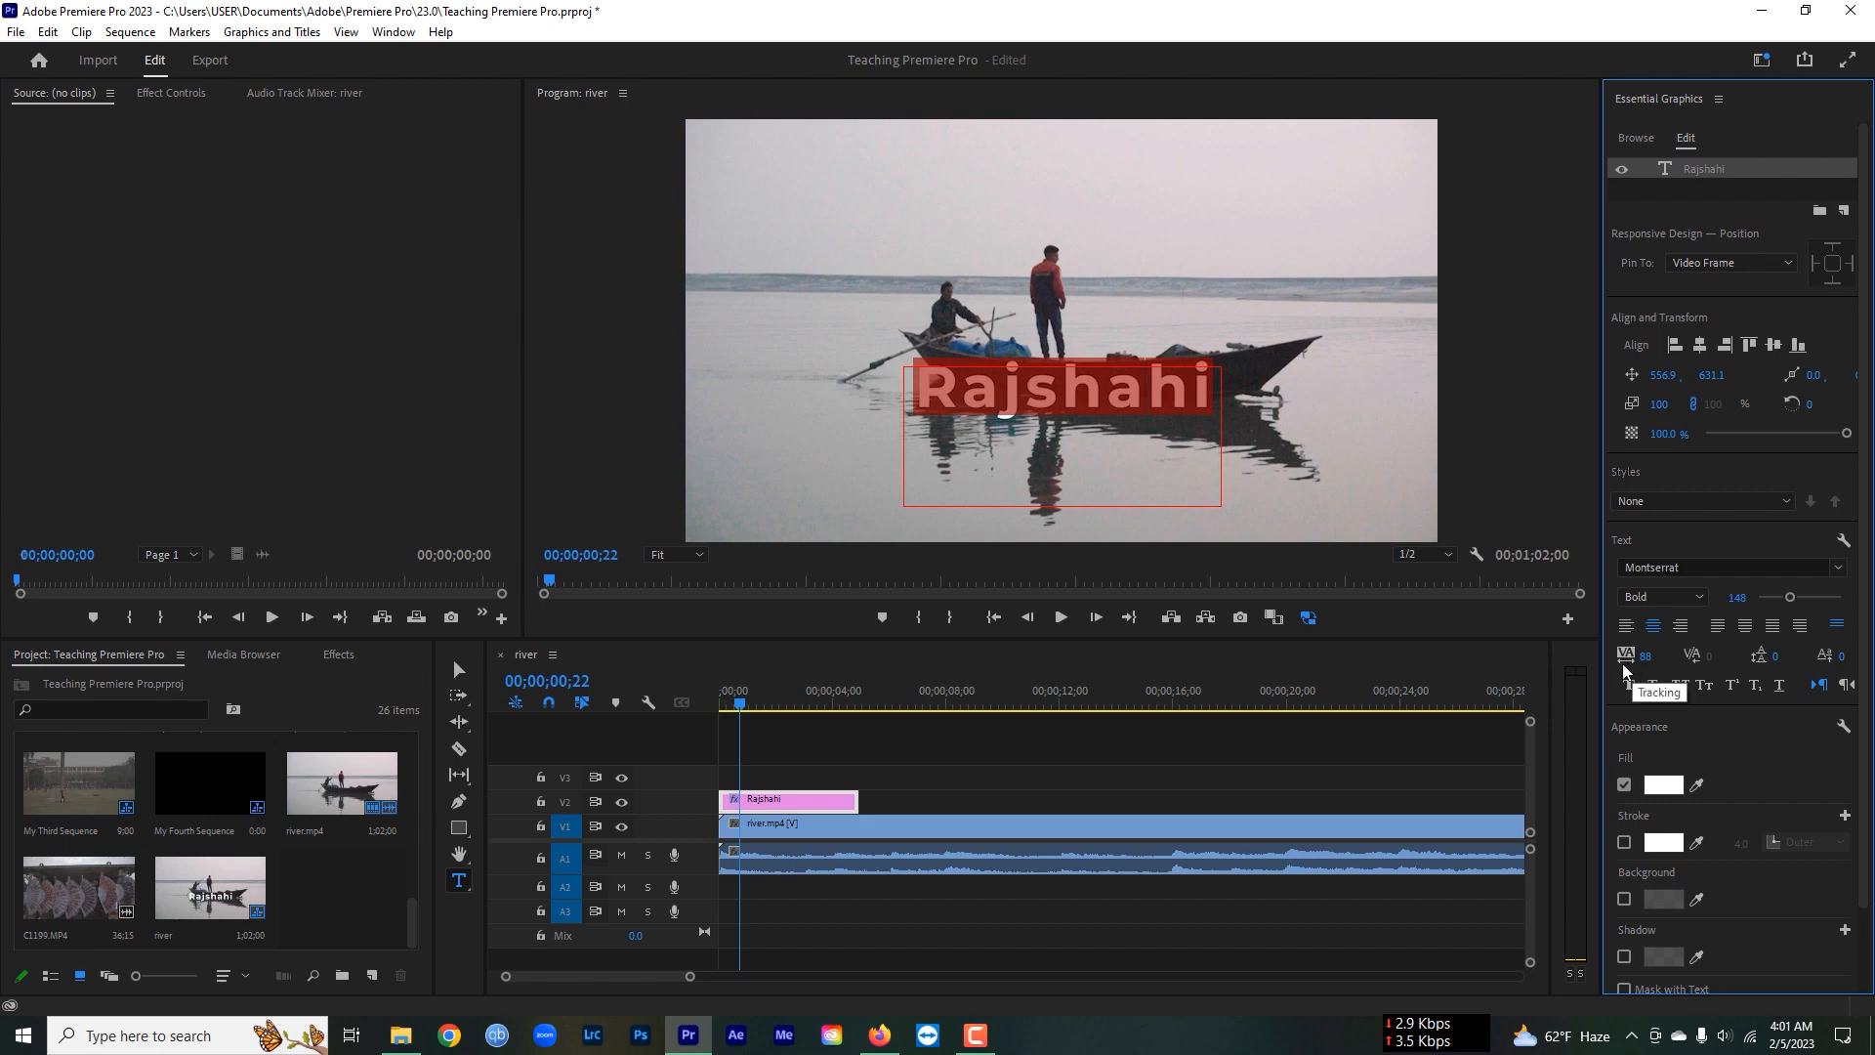
Set the Rajshahi text's tracking to -26 and finish editing it with the Selection tool.
drag(1645, 665, 1534, 665)
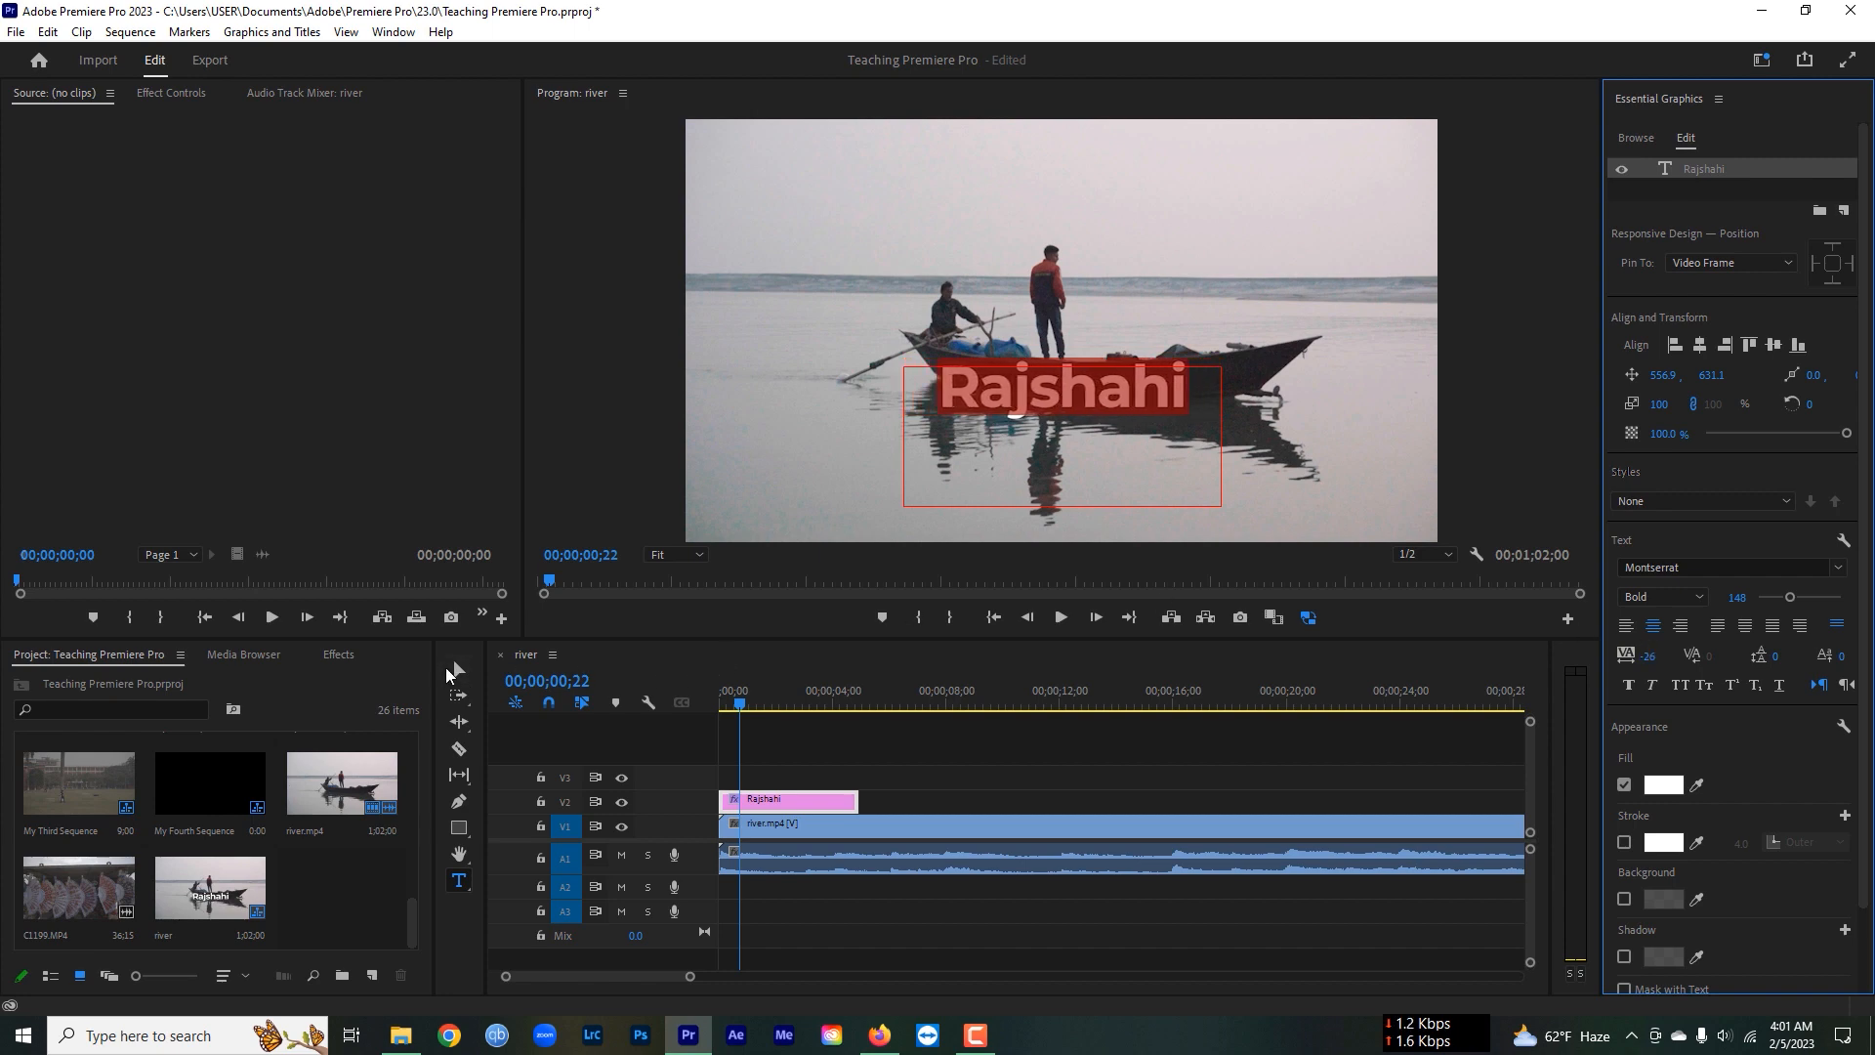
click(457, 670)
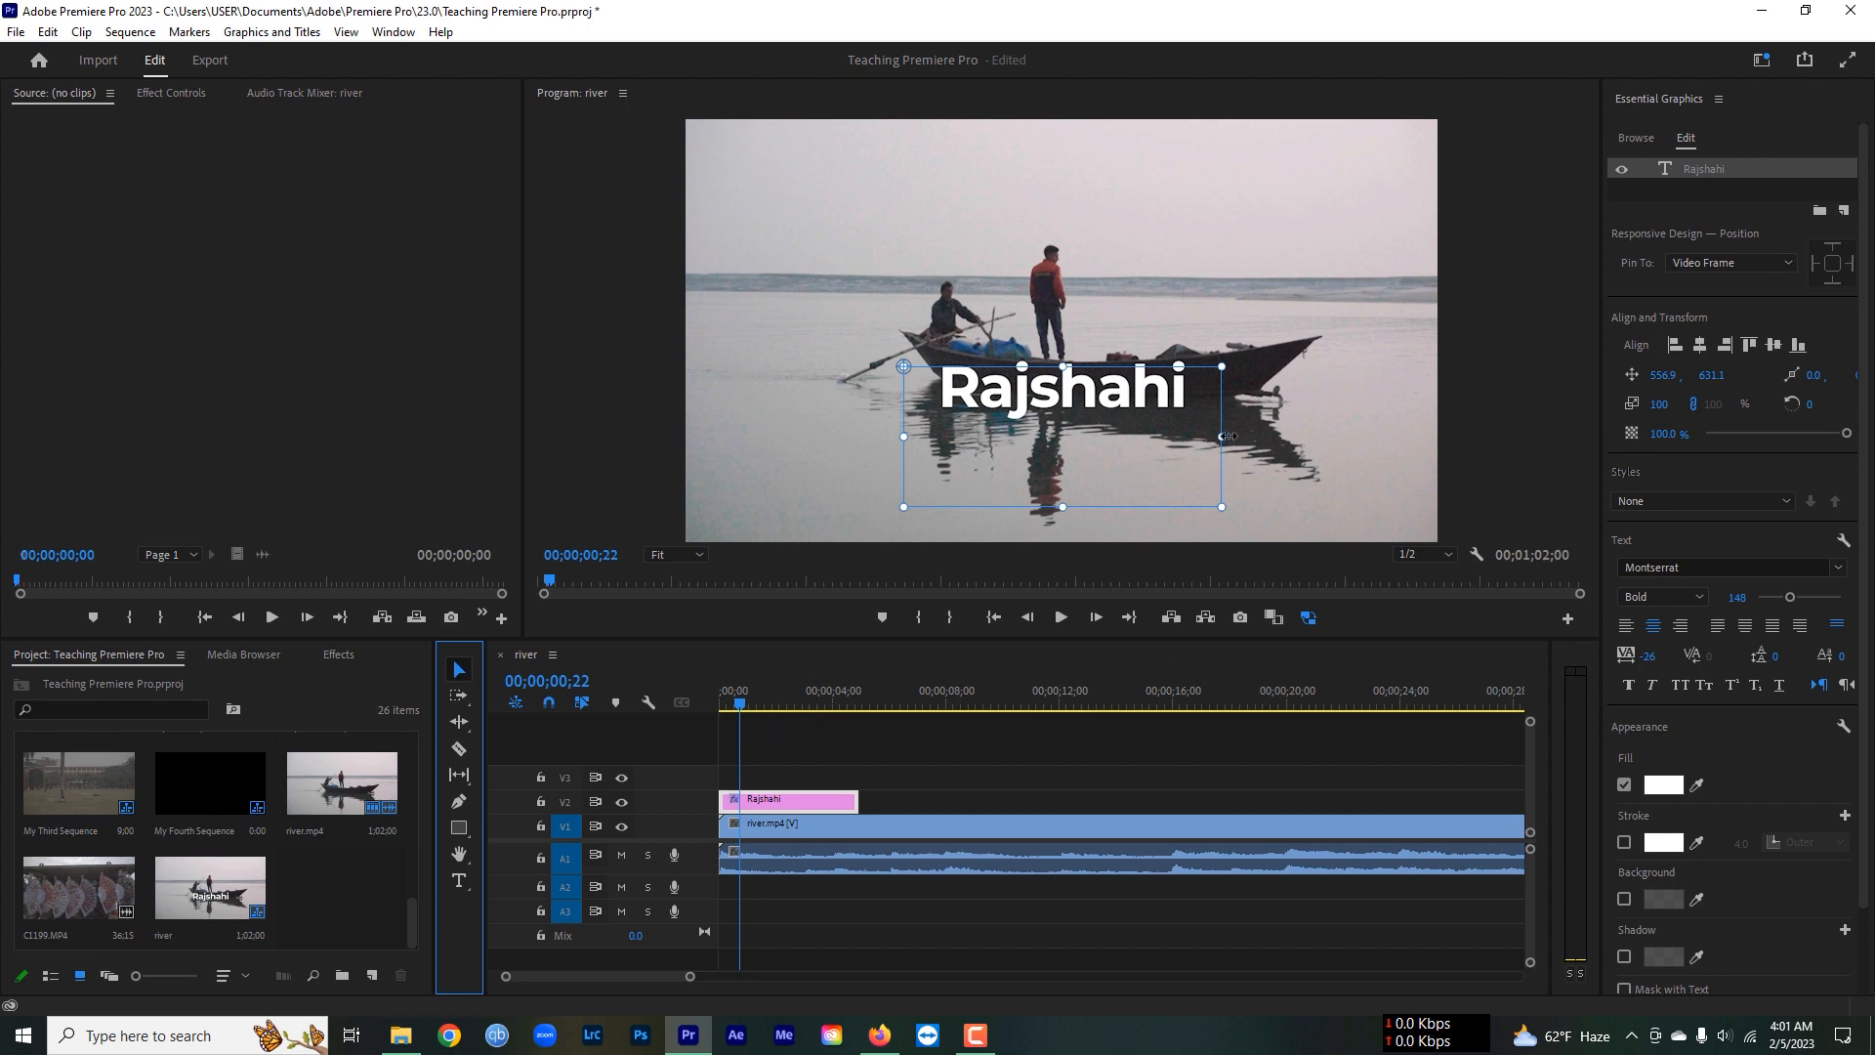
click(882, 718)
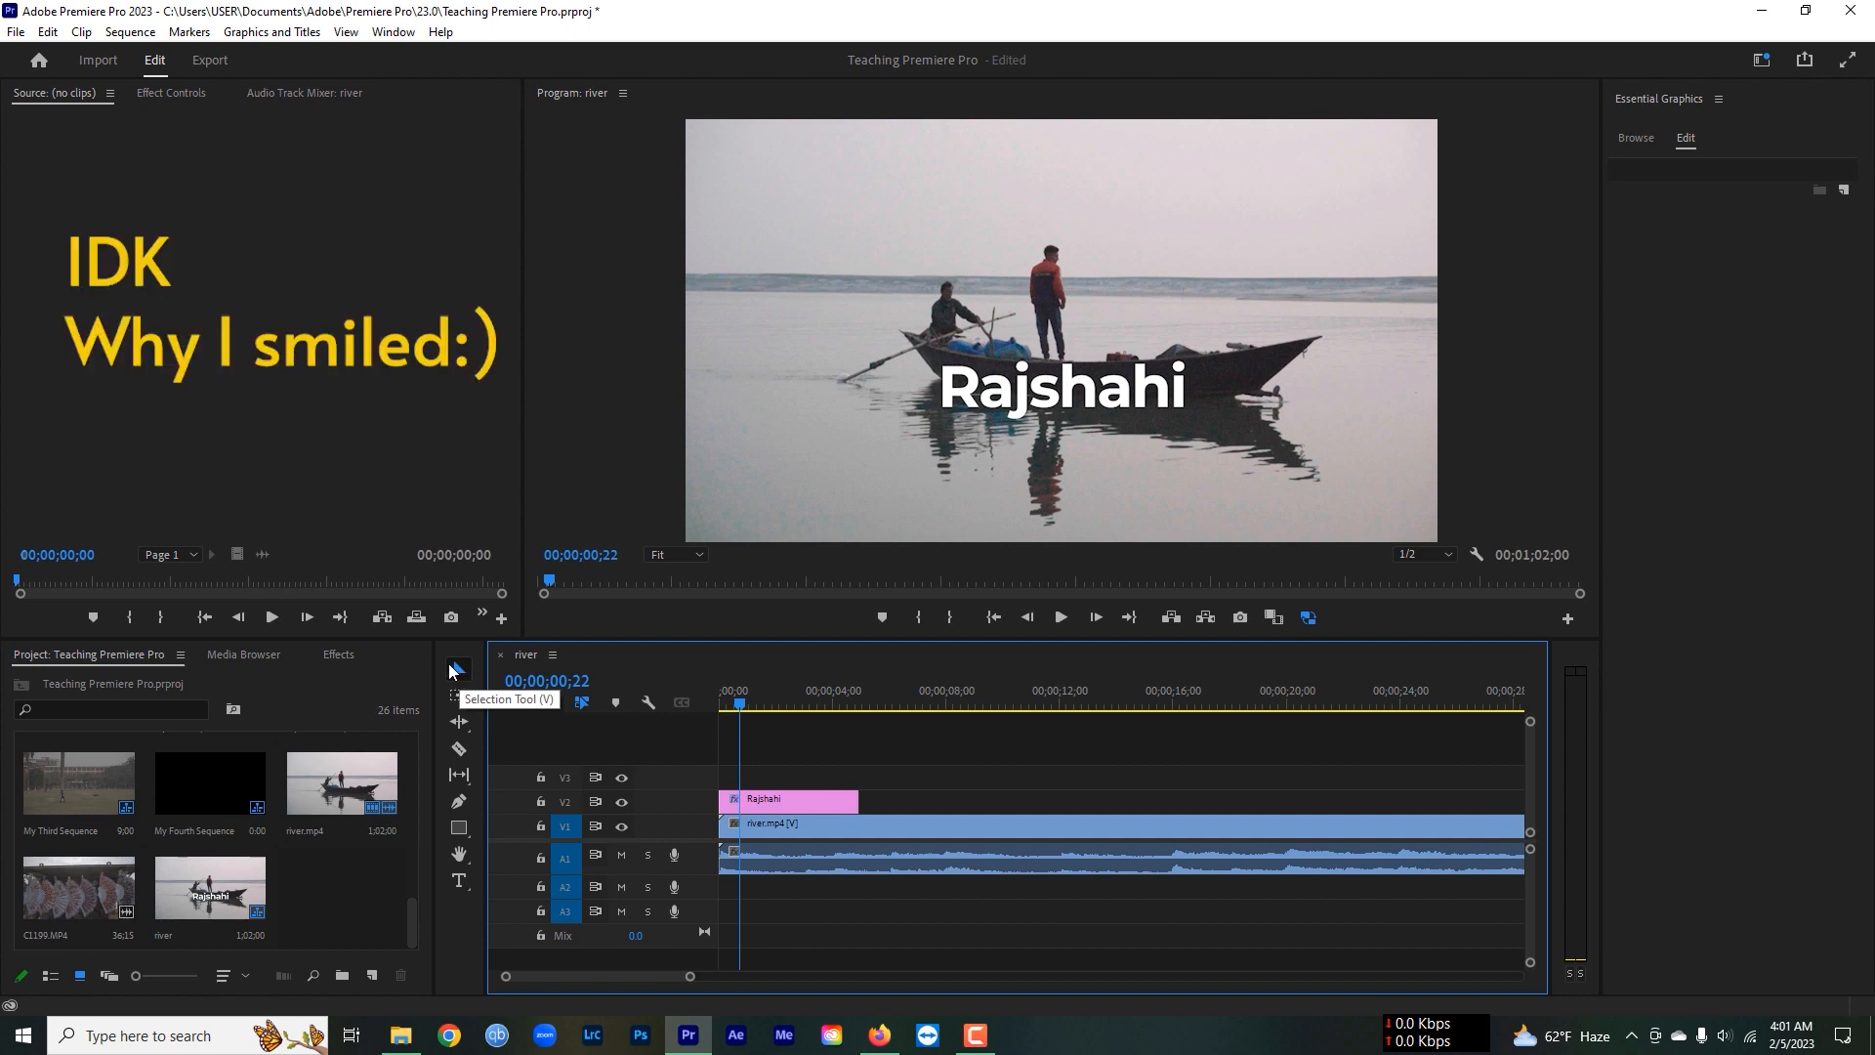
Widen the Rajshahi text box on both sides and move it to about 534, 724 in the frame.
click(1064, 397)
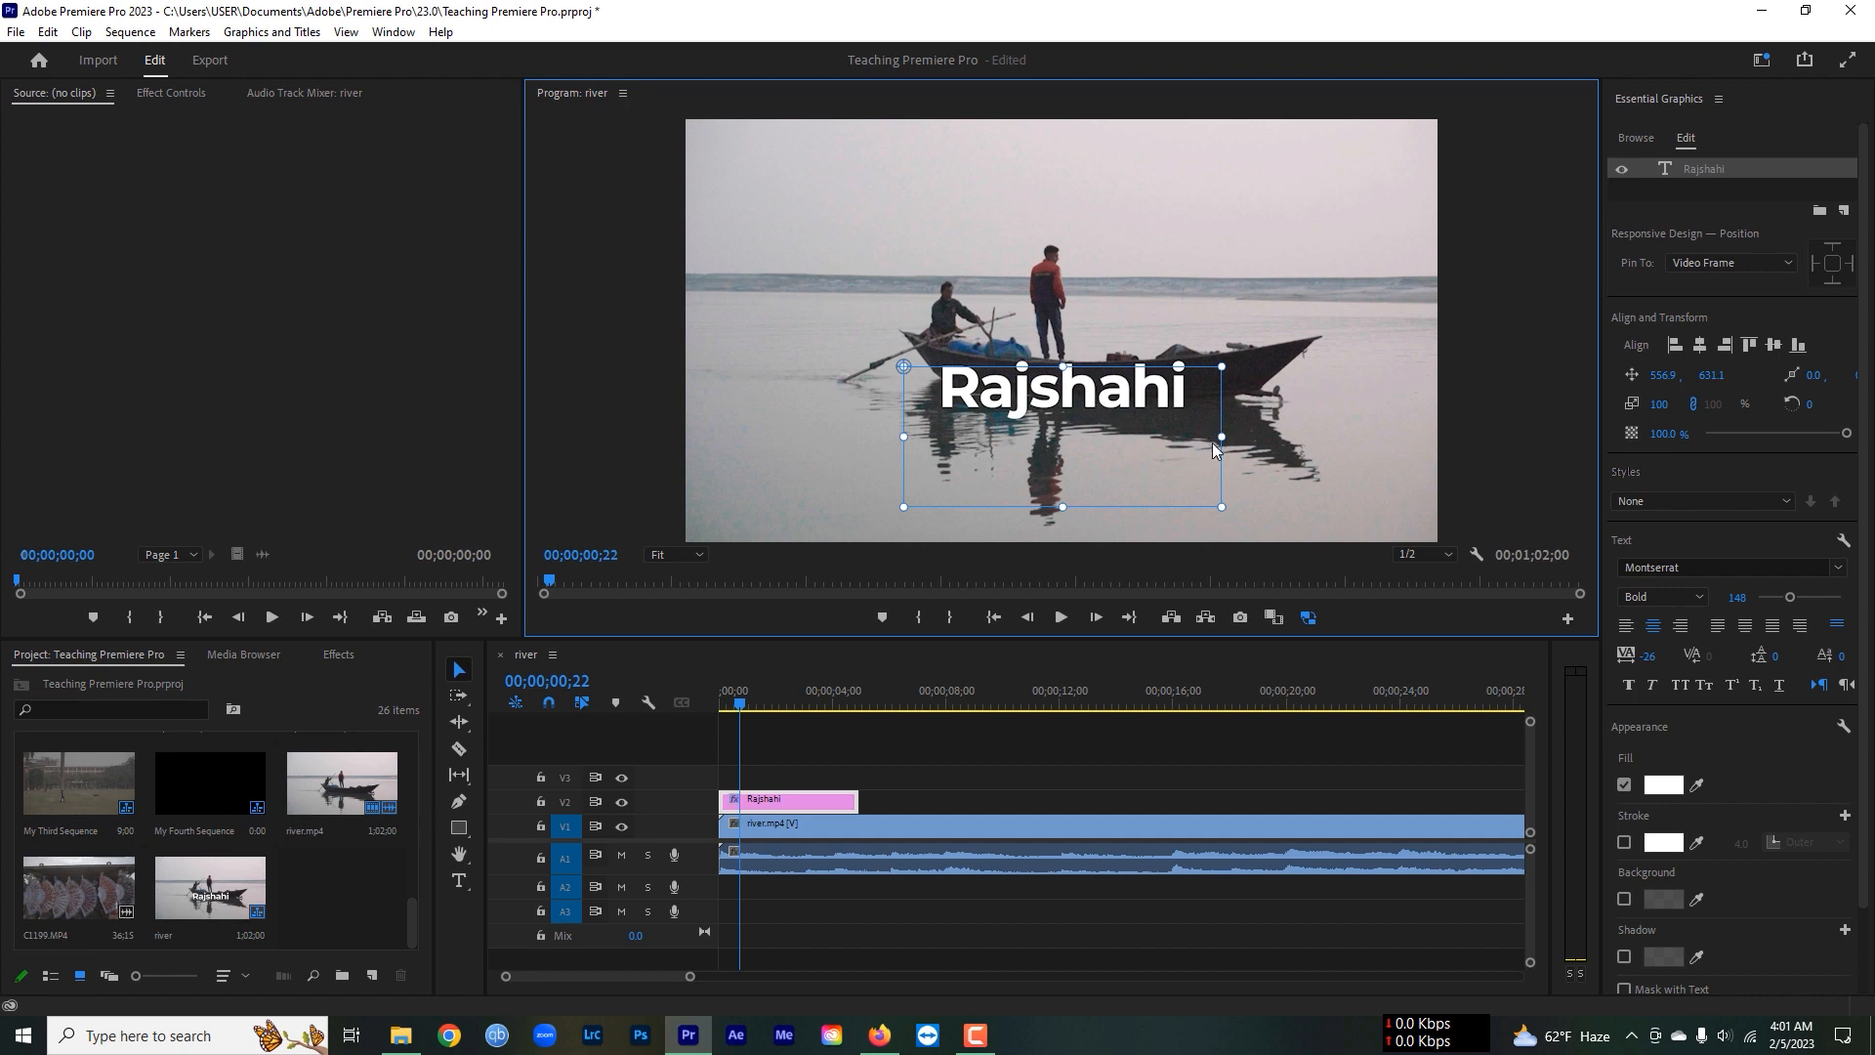
drag(1221, 440, 1334, 439)
drag(904, 437, 815, 432)
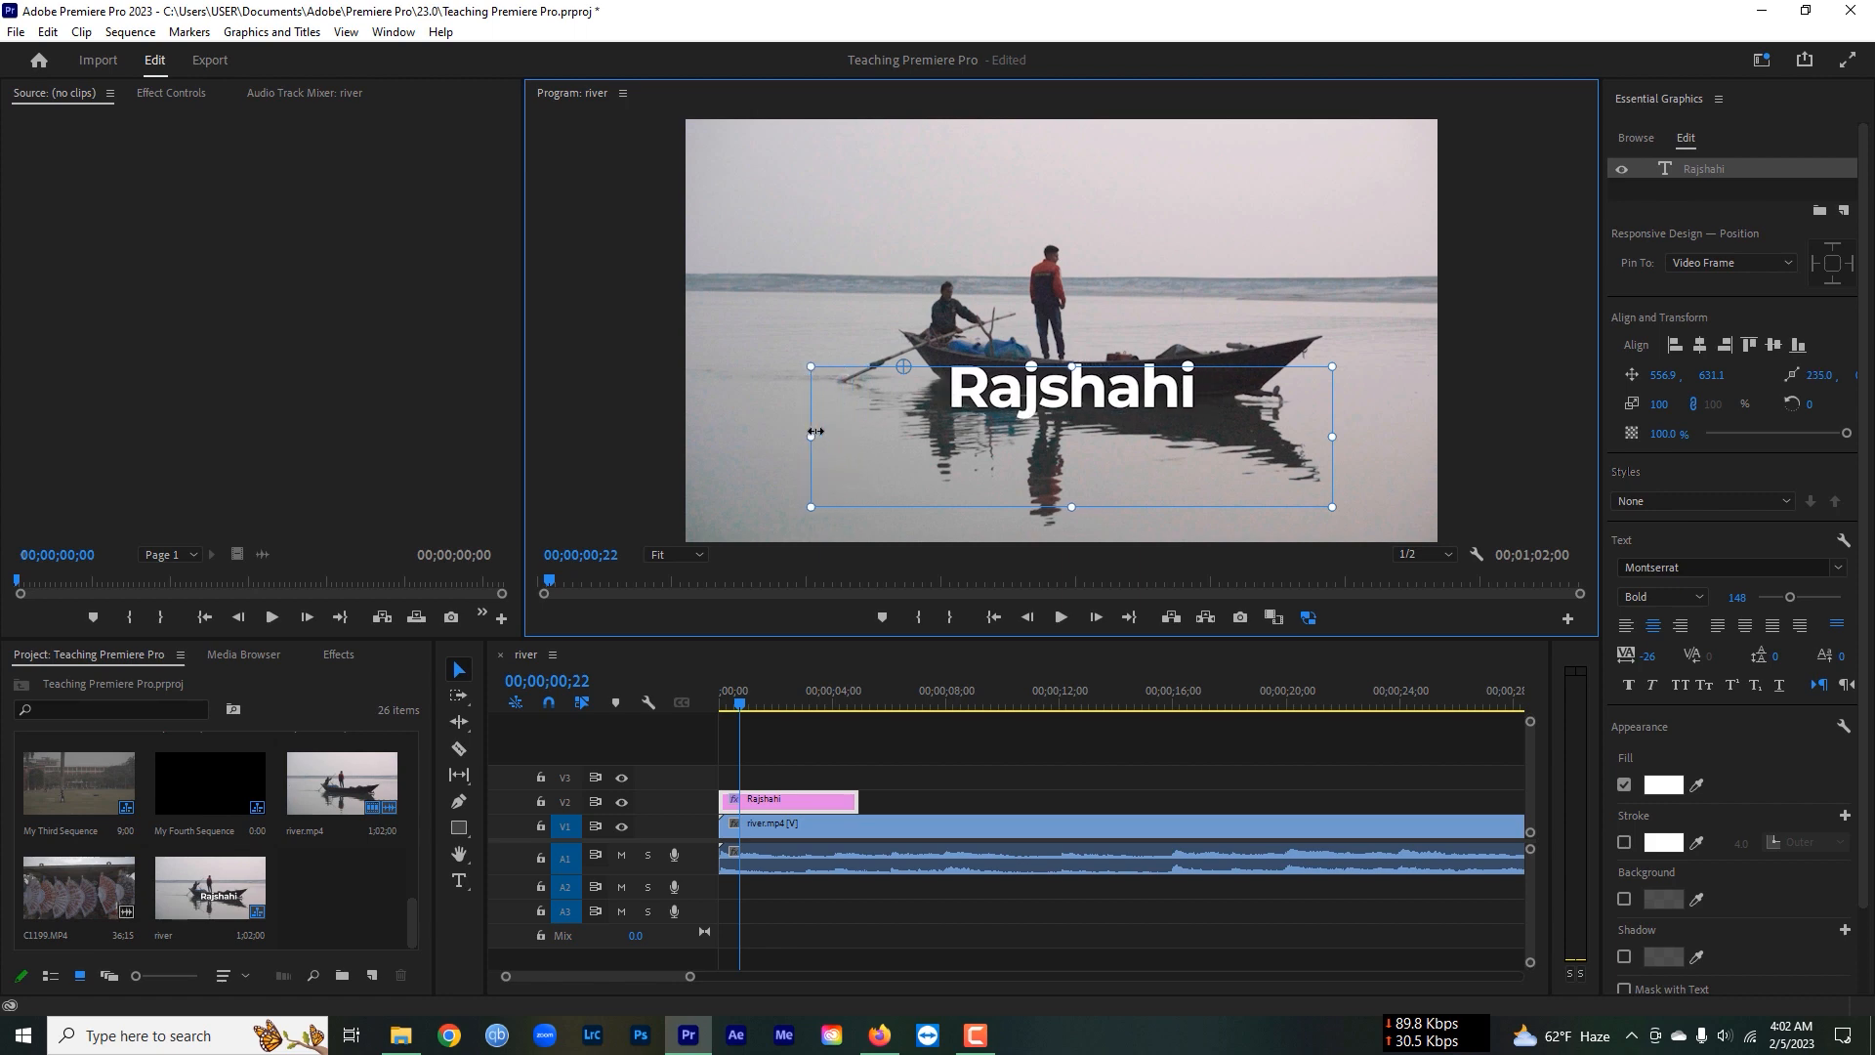
mouse_move(1063, 488)
mouse_down()
mouse_move(1056, 509)
mouse_move(1063, 465)
mouse_move(1067, 508)
mouse_up()
mouse_move(1068, 427)
mouse_down()
mouse_move(1068, 449)
mouse_move(1055, 437)
mouse_up()
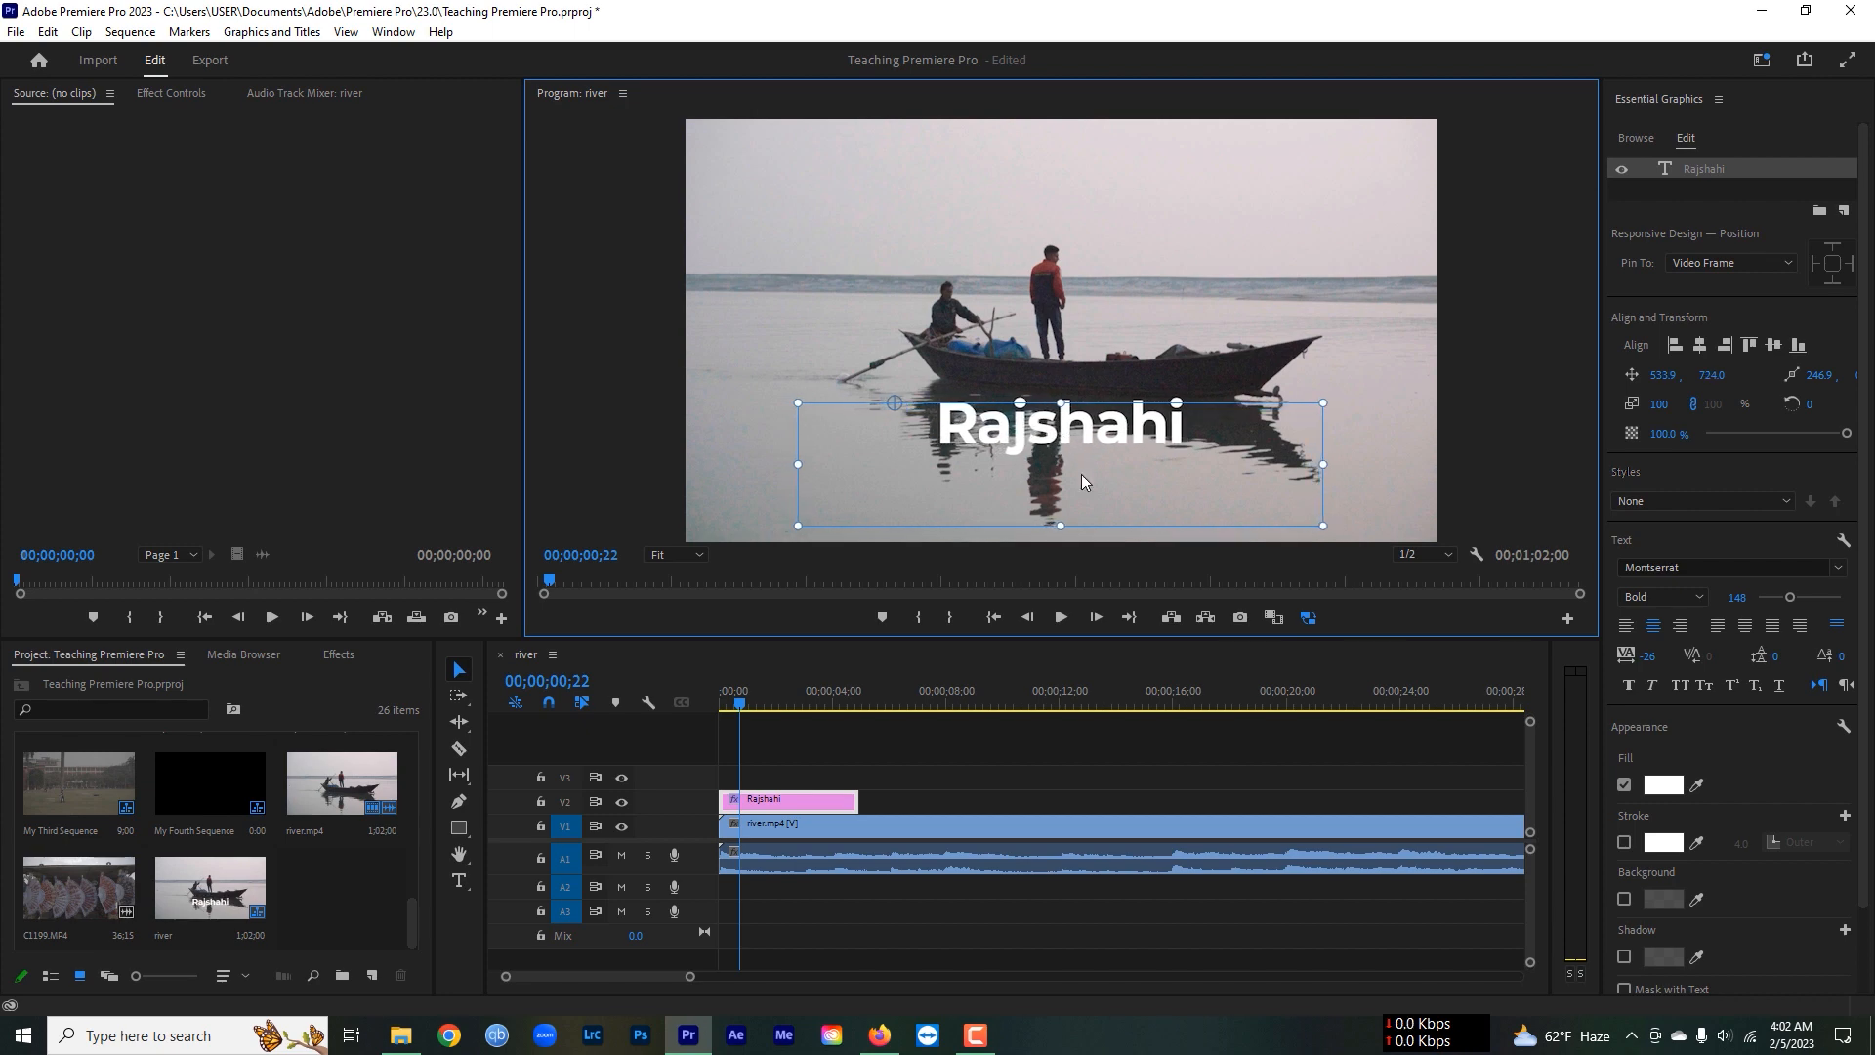
Try red and dark purple fill colours on the Rajshahi text without applying either.
scroll(1867, 697, down, 2)
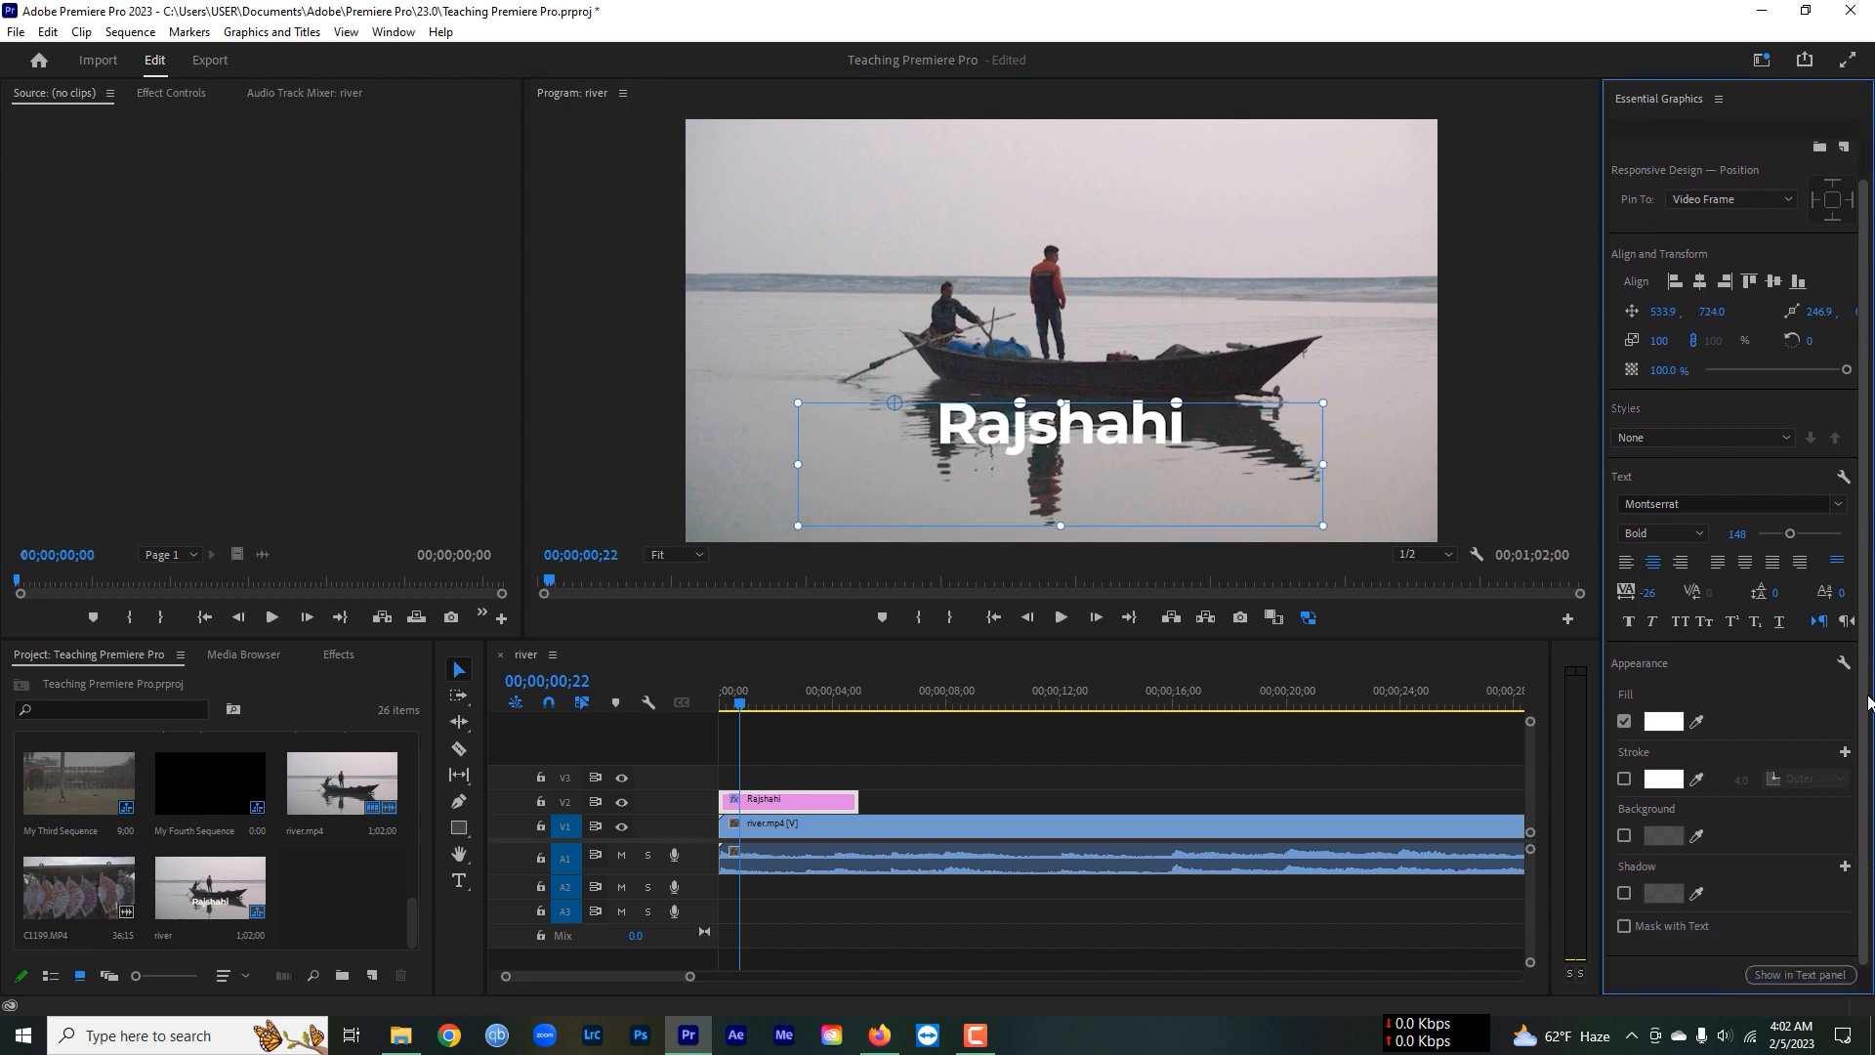
scroll(1867, 697, down, 1)
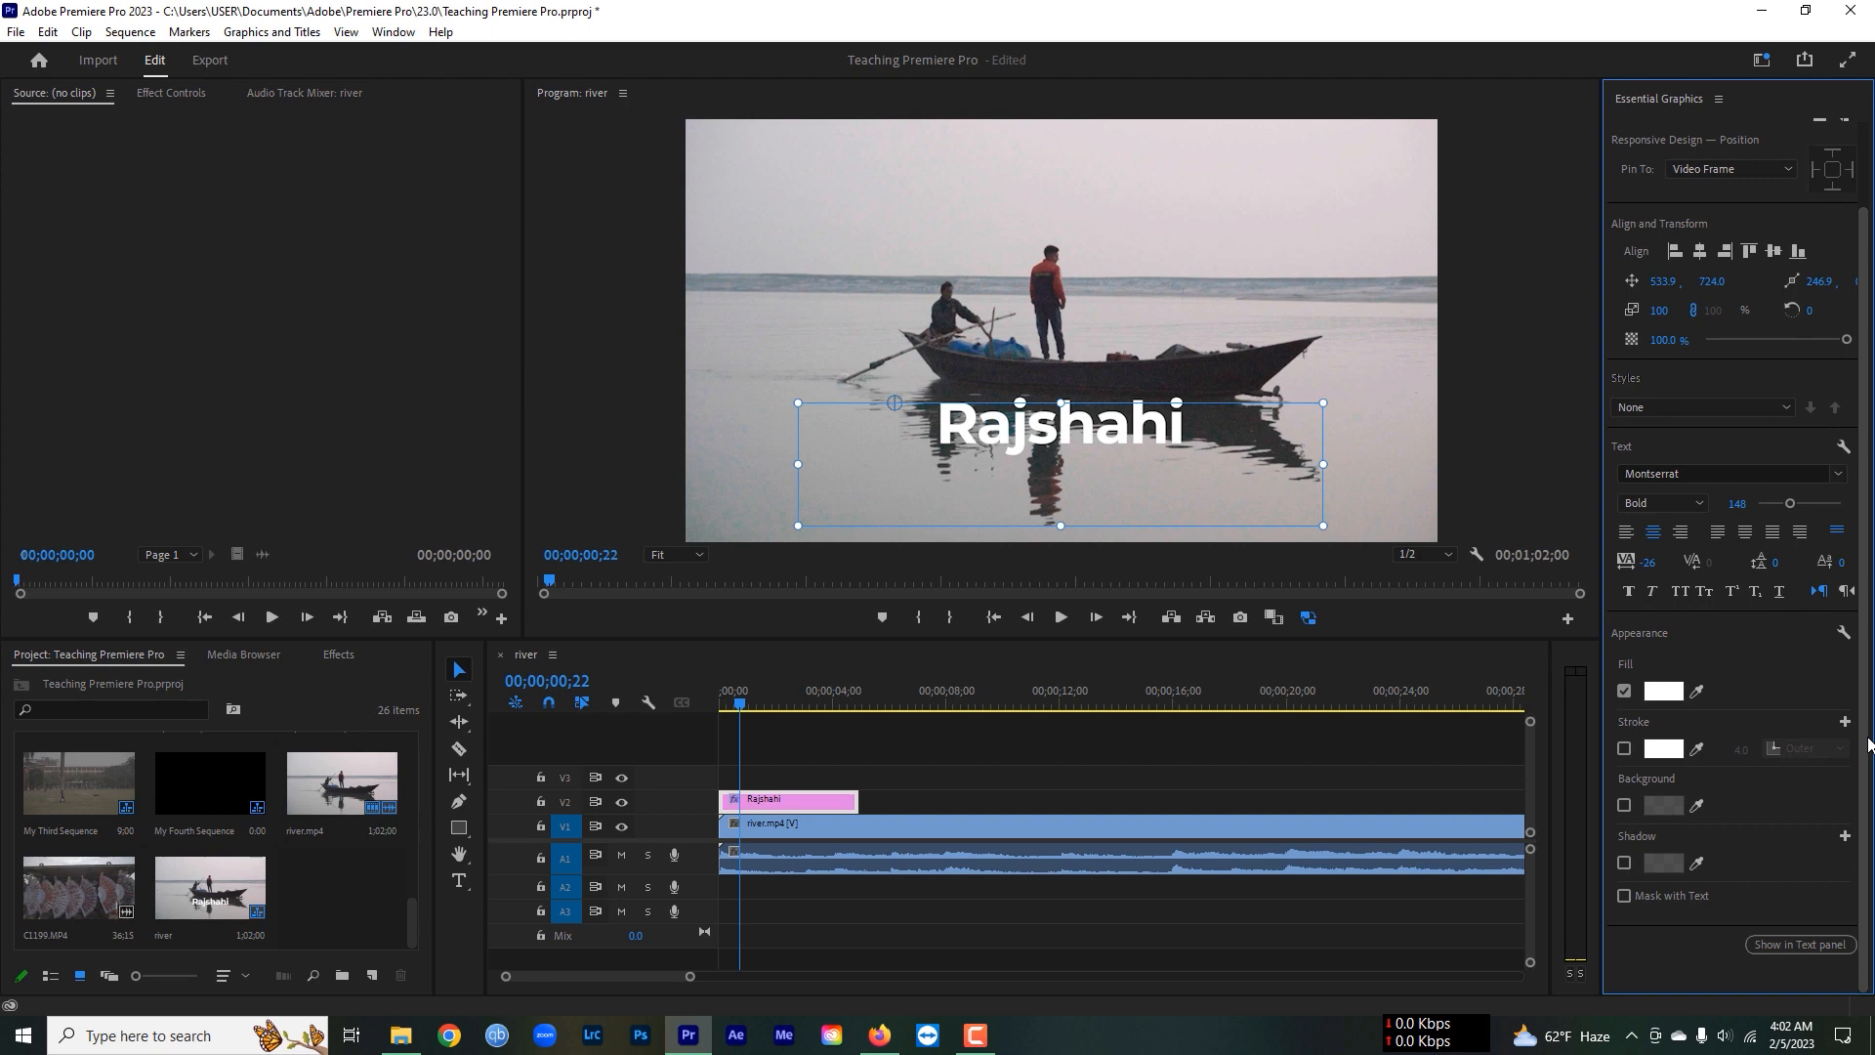
click(1663, 691)
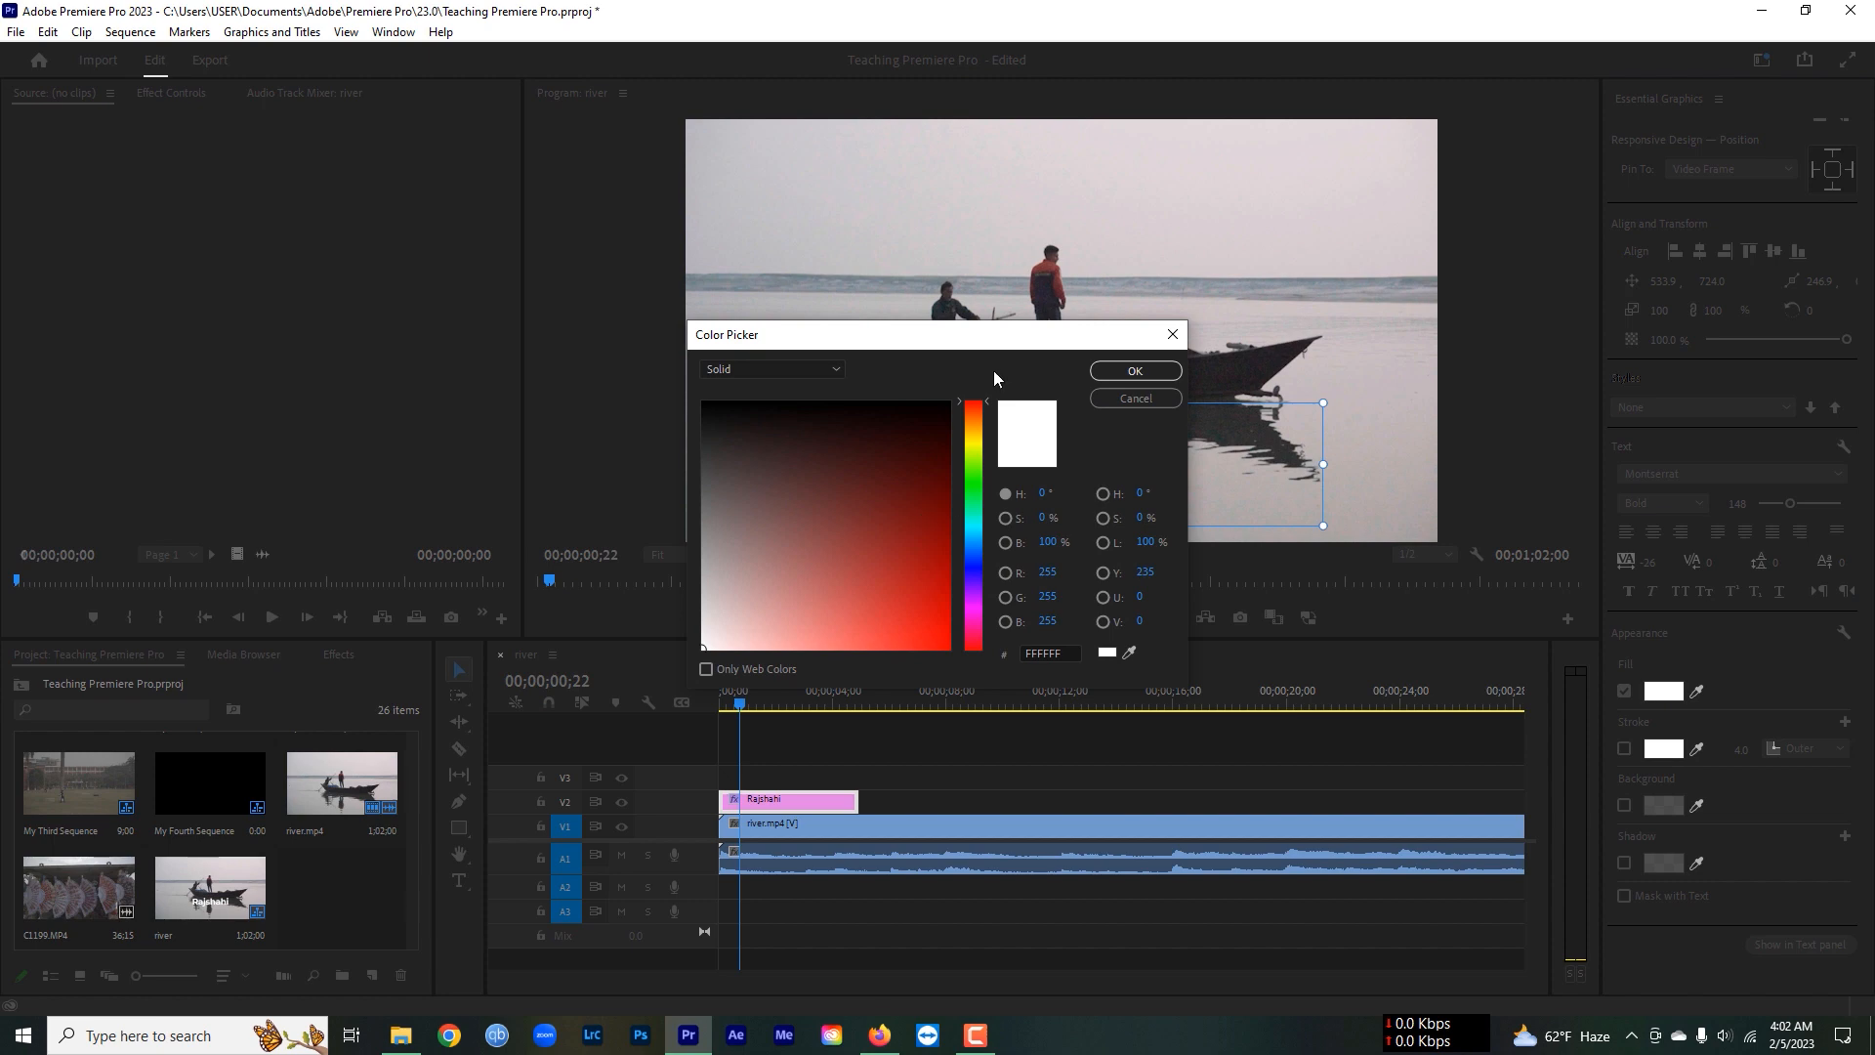
drag(1013, 336, 582, 158)
click(514, 448)
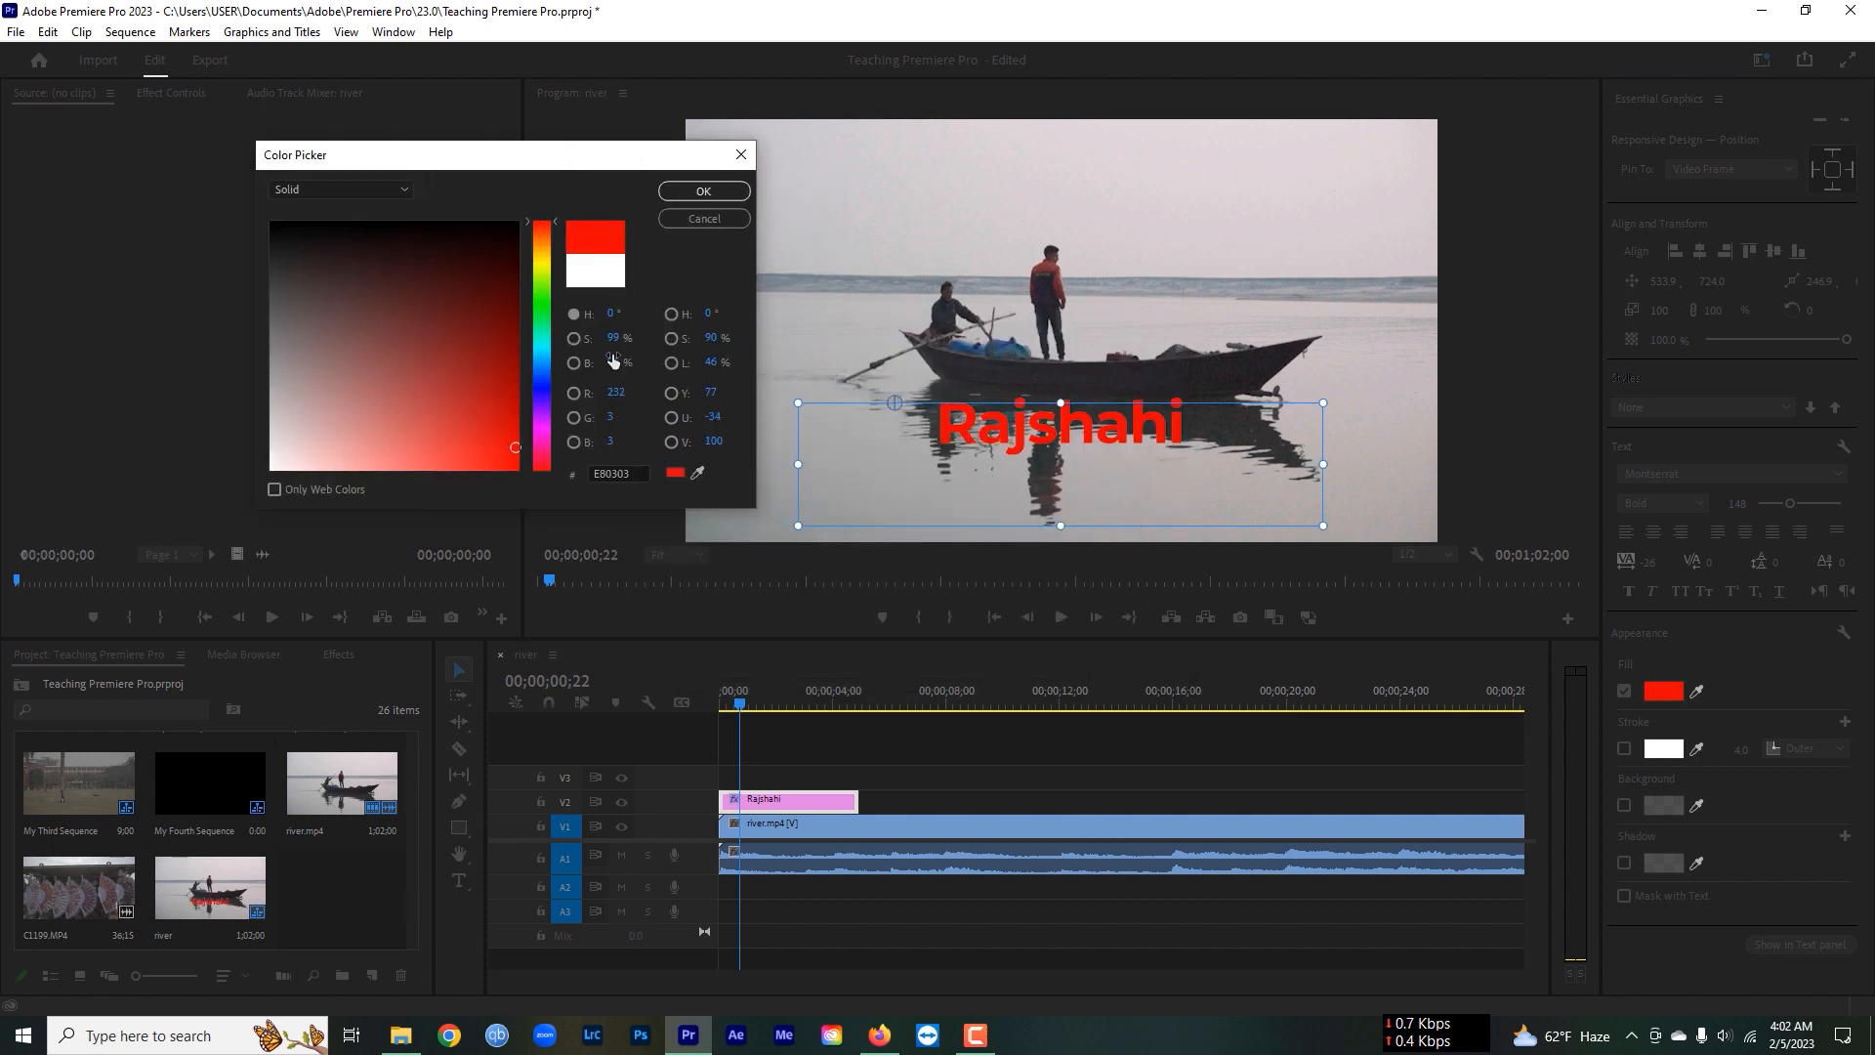
click(498, 375)
click(543, 401)
mouse_move(507, 361)
mouse_down()
mouse_move(483, 332)
mouse_move(334, 286)
mouse_move(208, 446)
mouse_move(401, 301)
mouse_up()
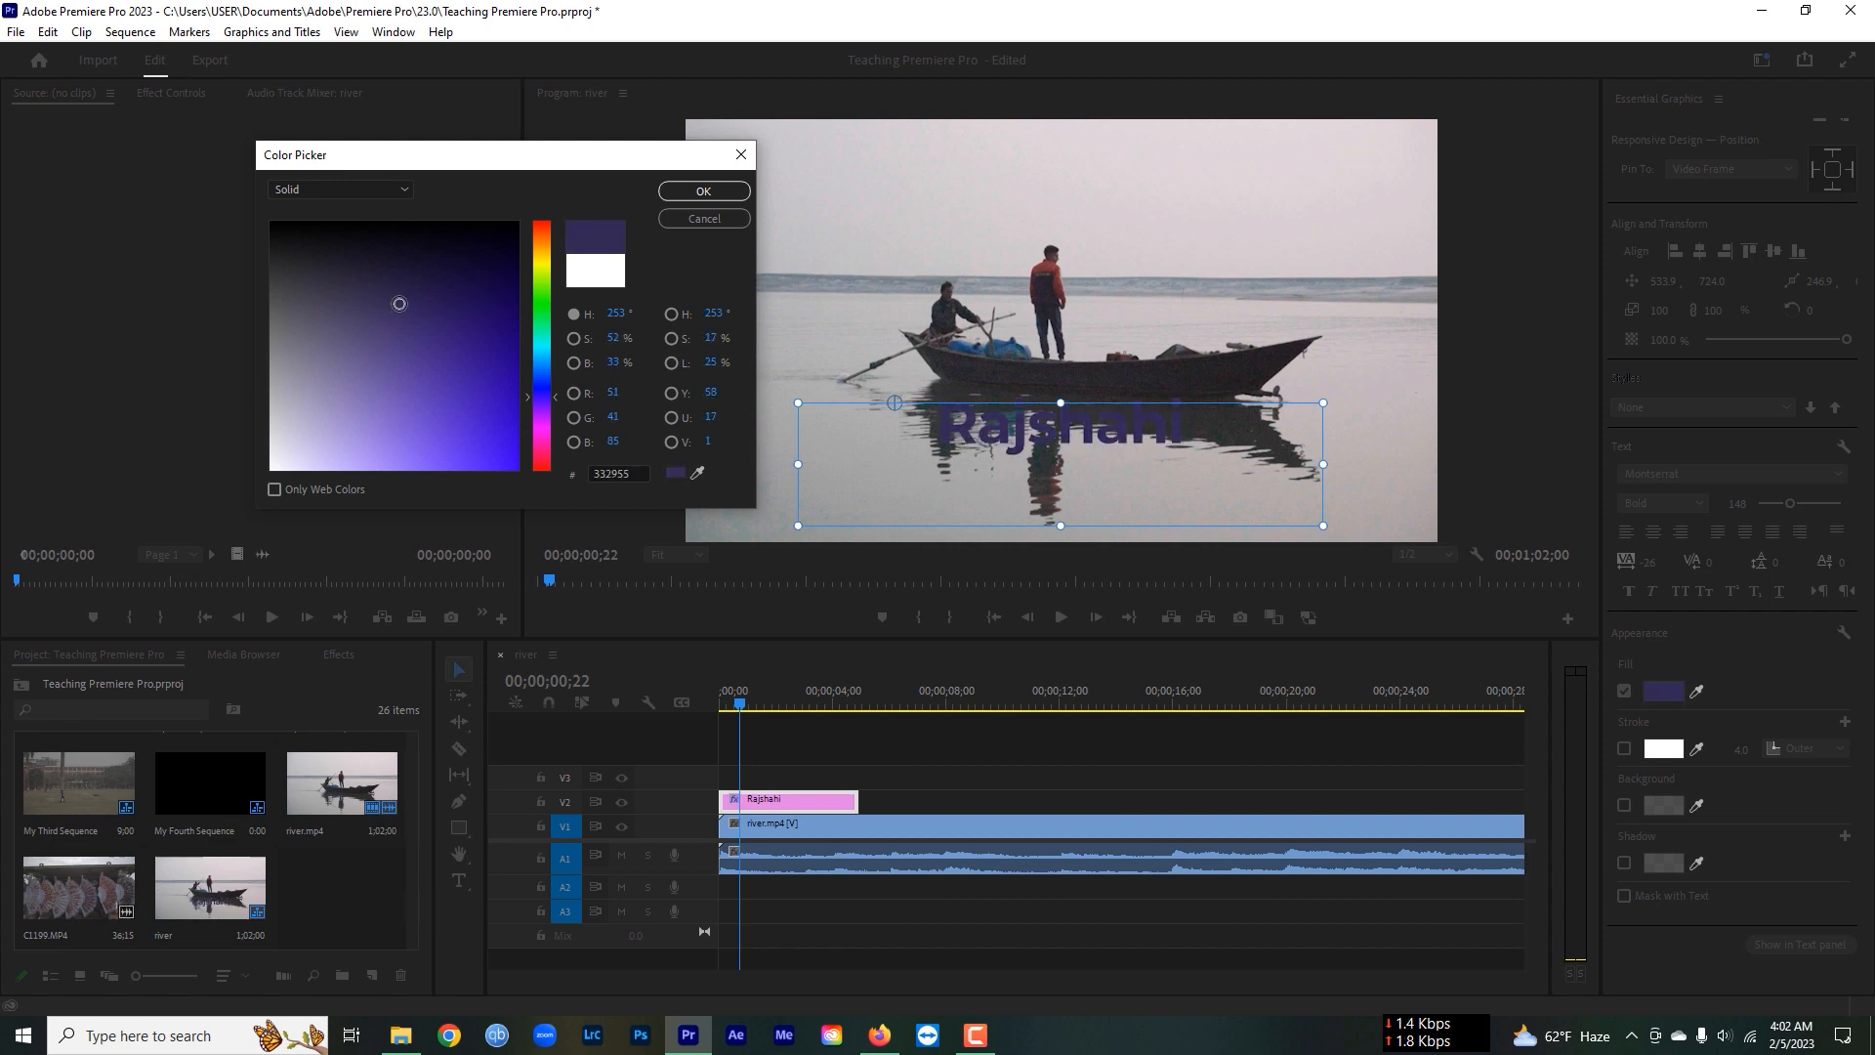
click(701, 219)
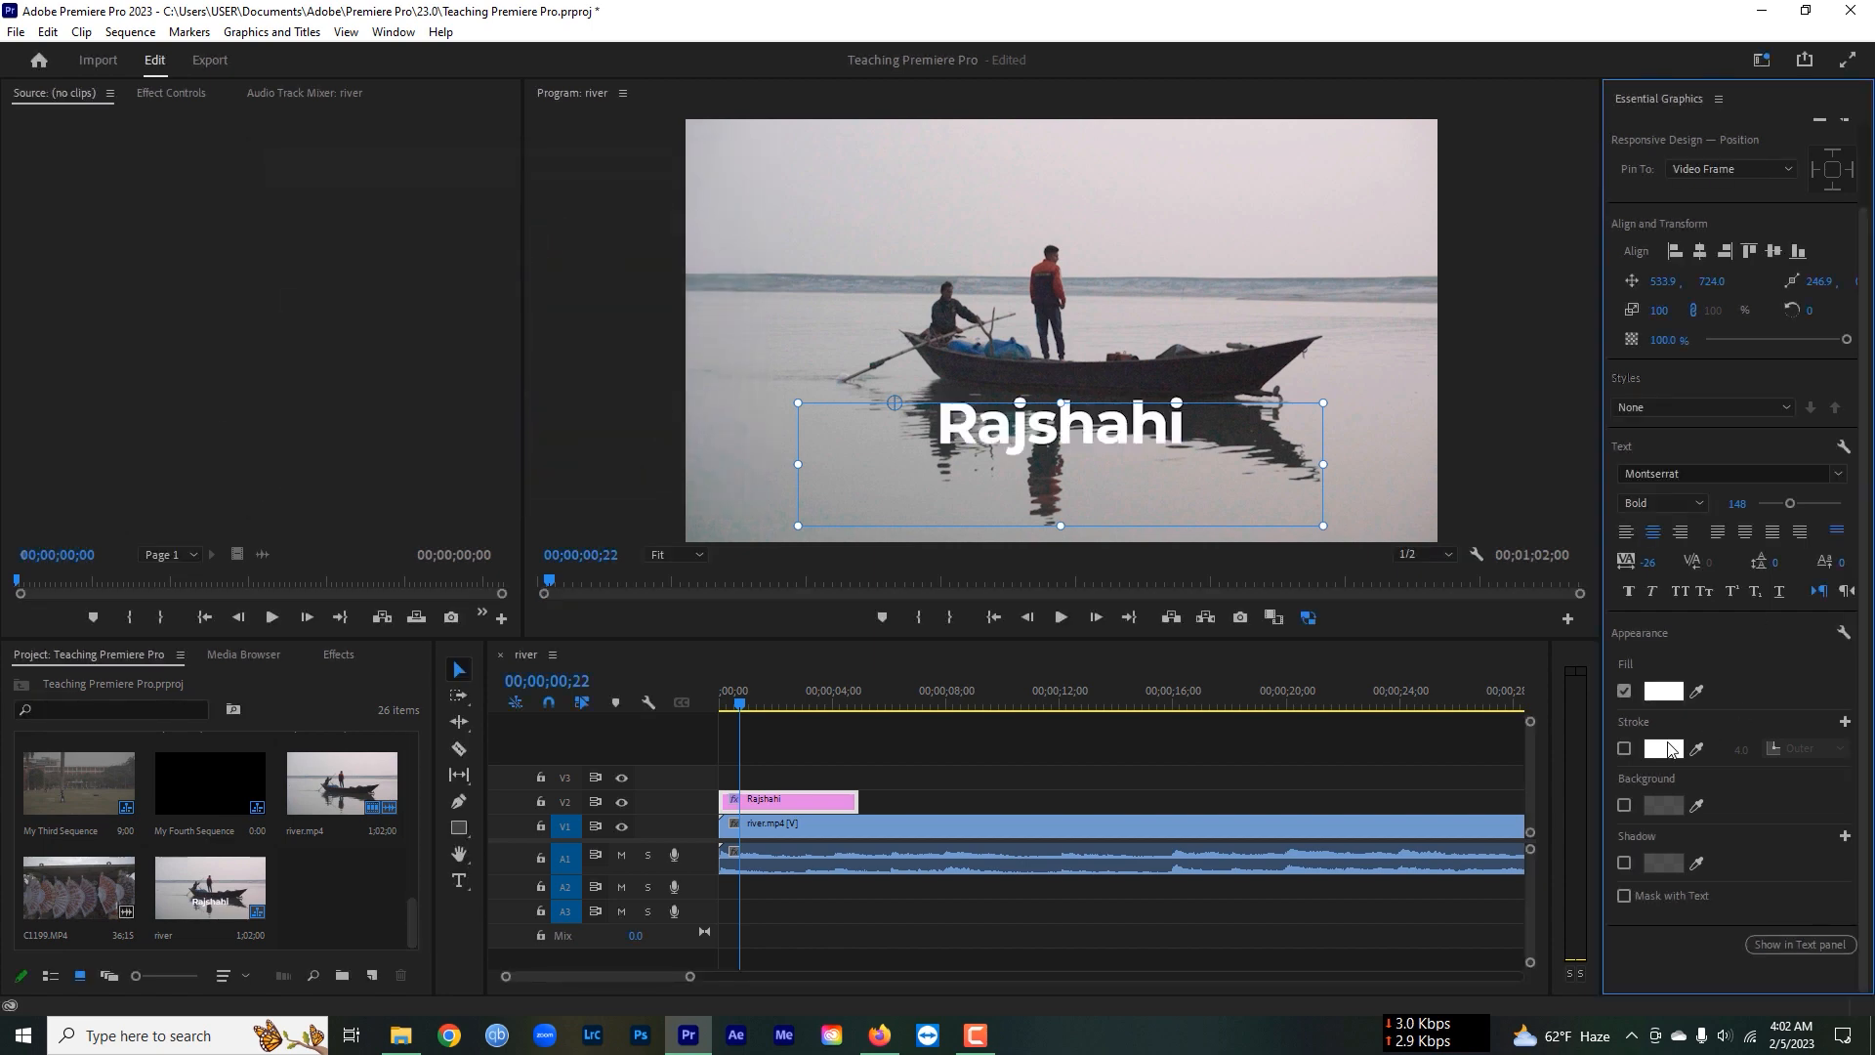
Give the Rajshahi text a stroke coloured black (000000).
click(1624, 750)
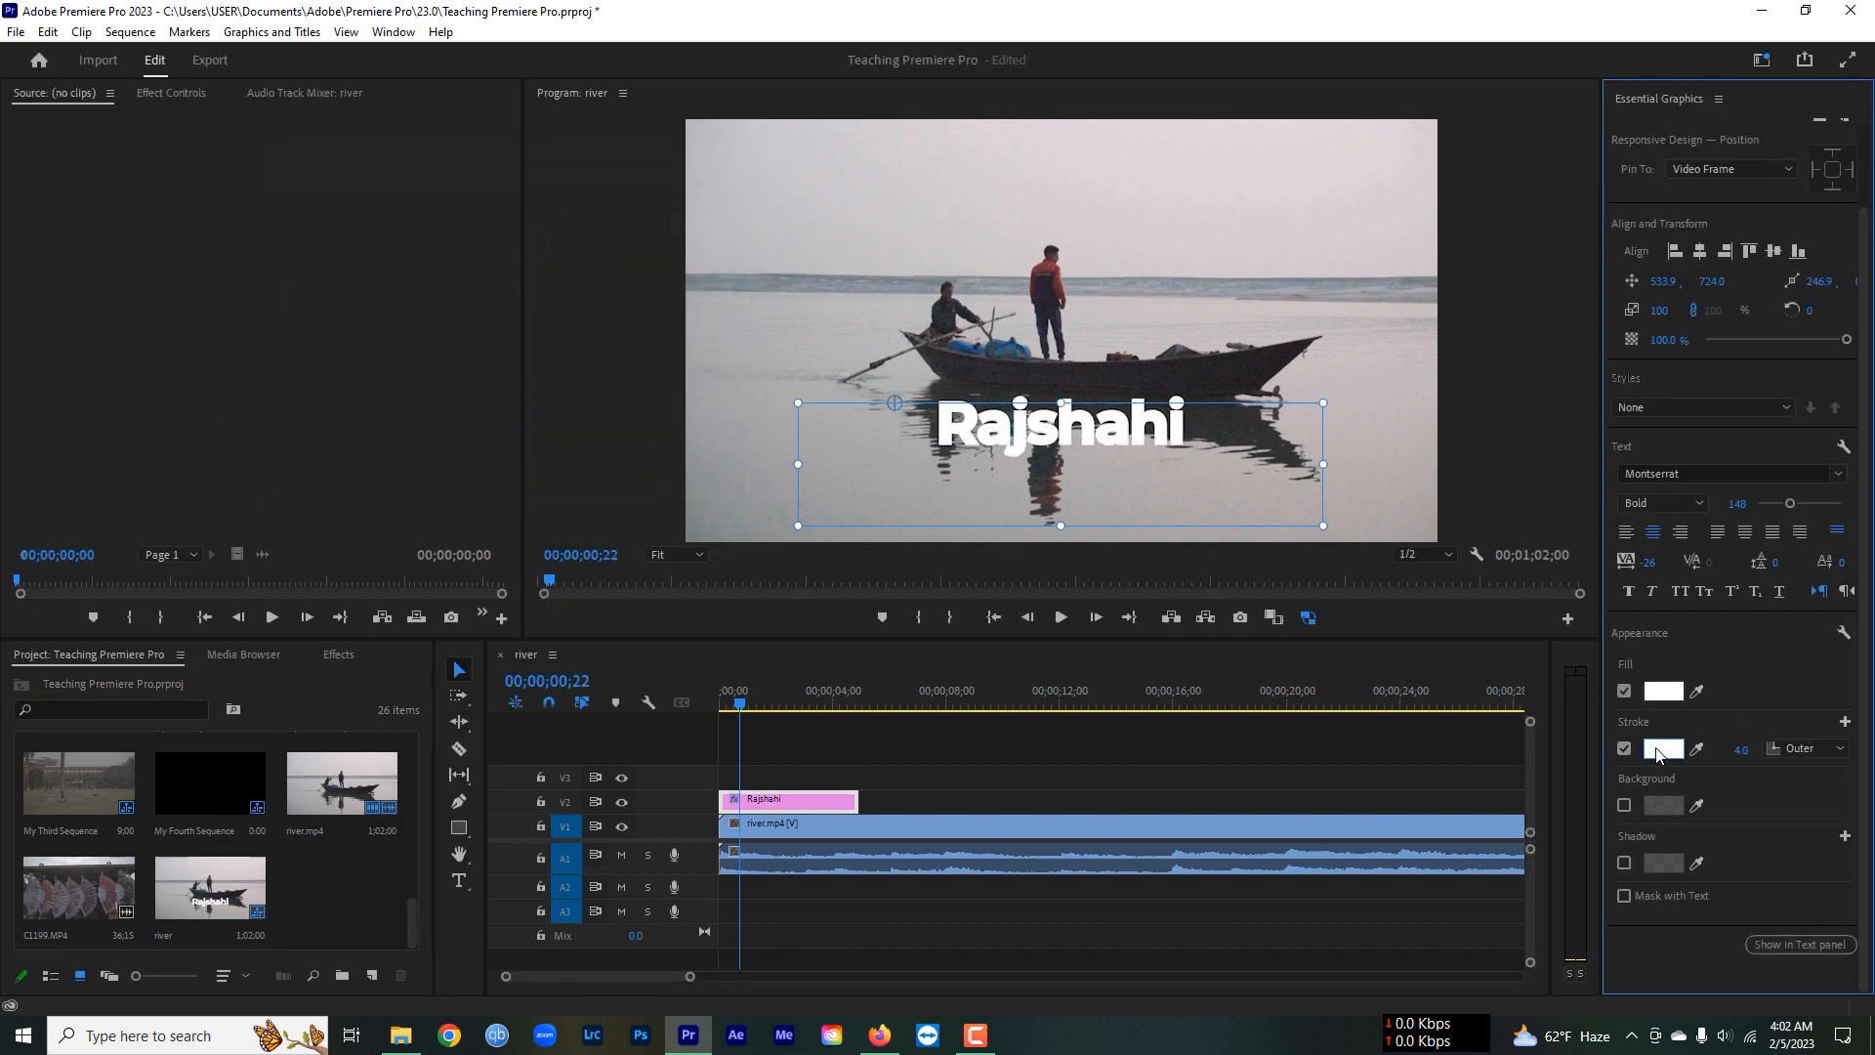
click(1663, 748)
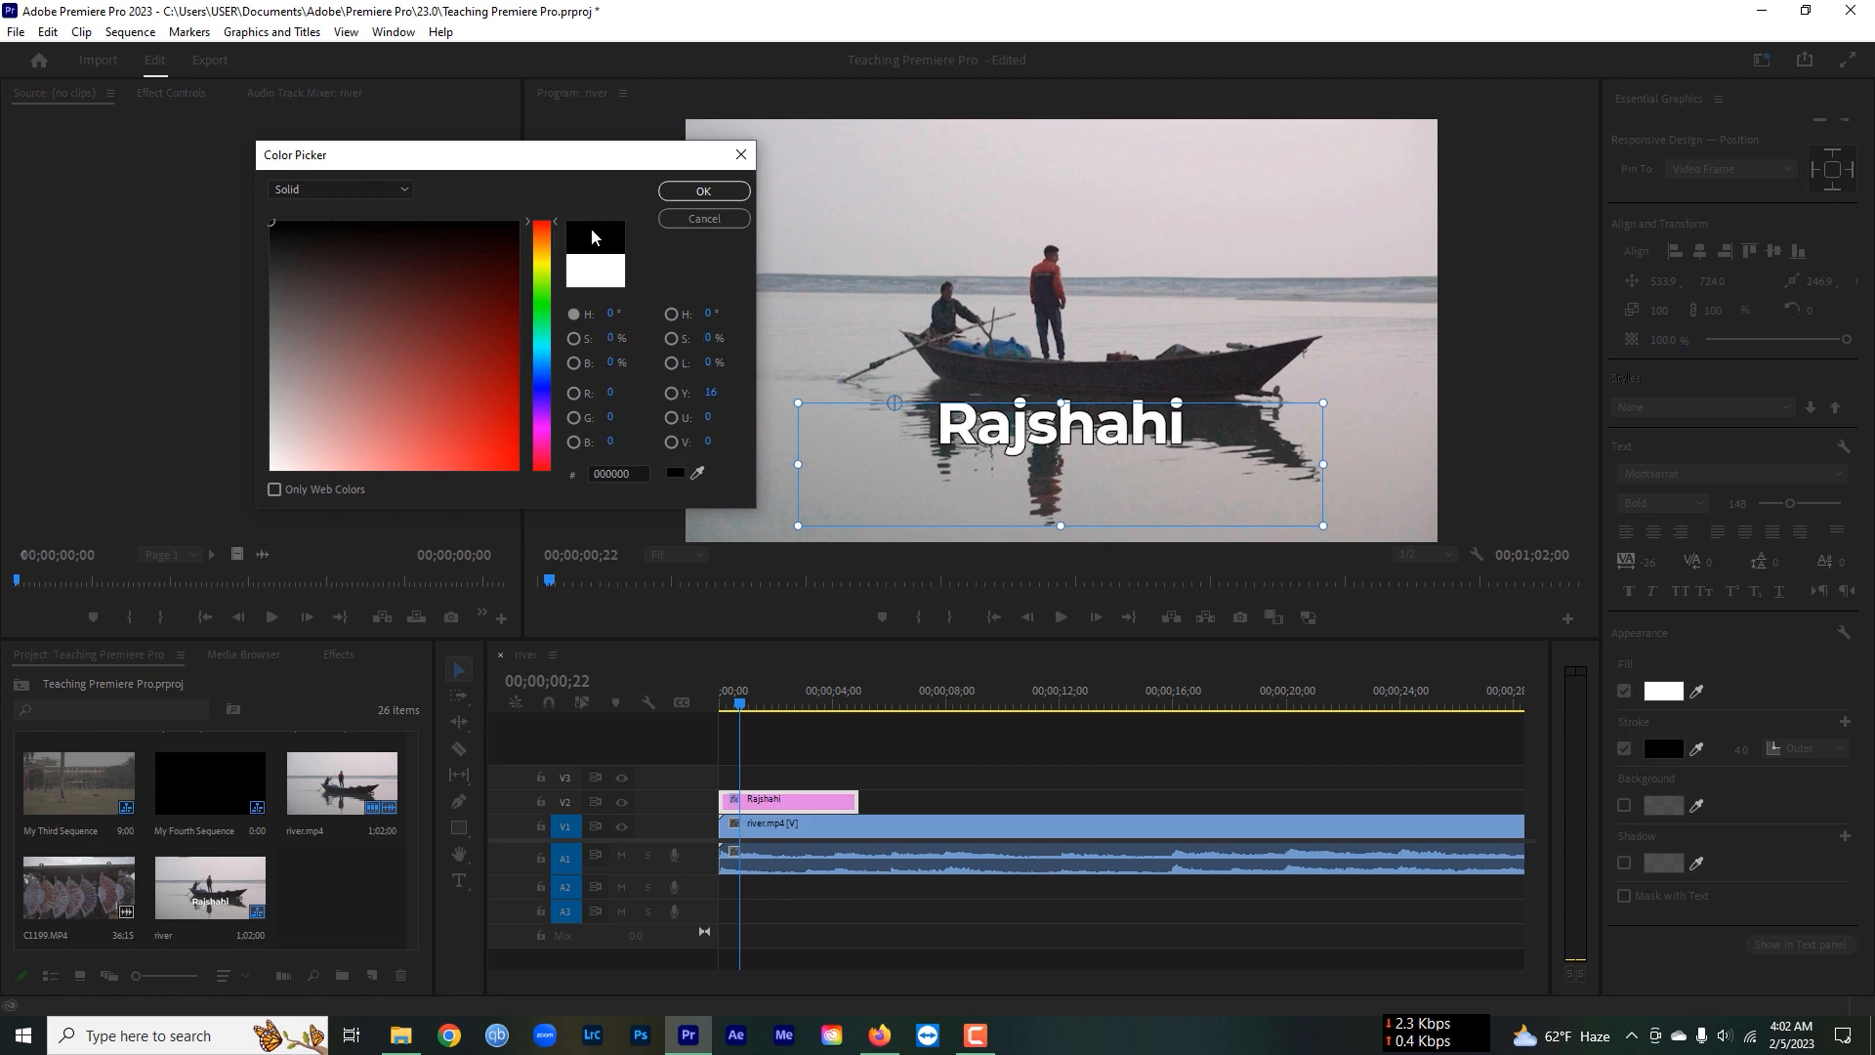
click(705, 191)
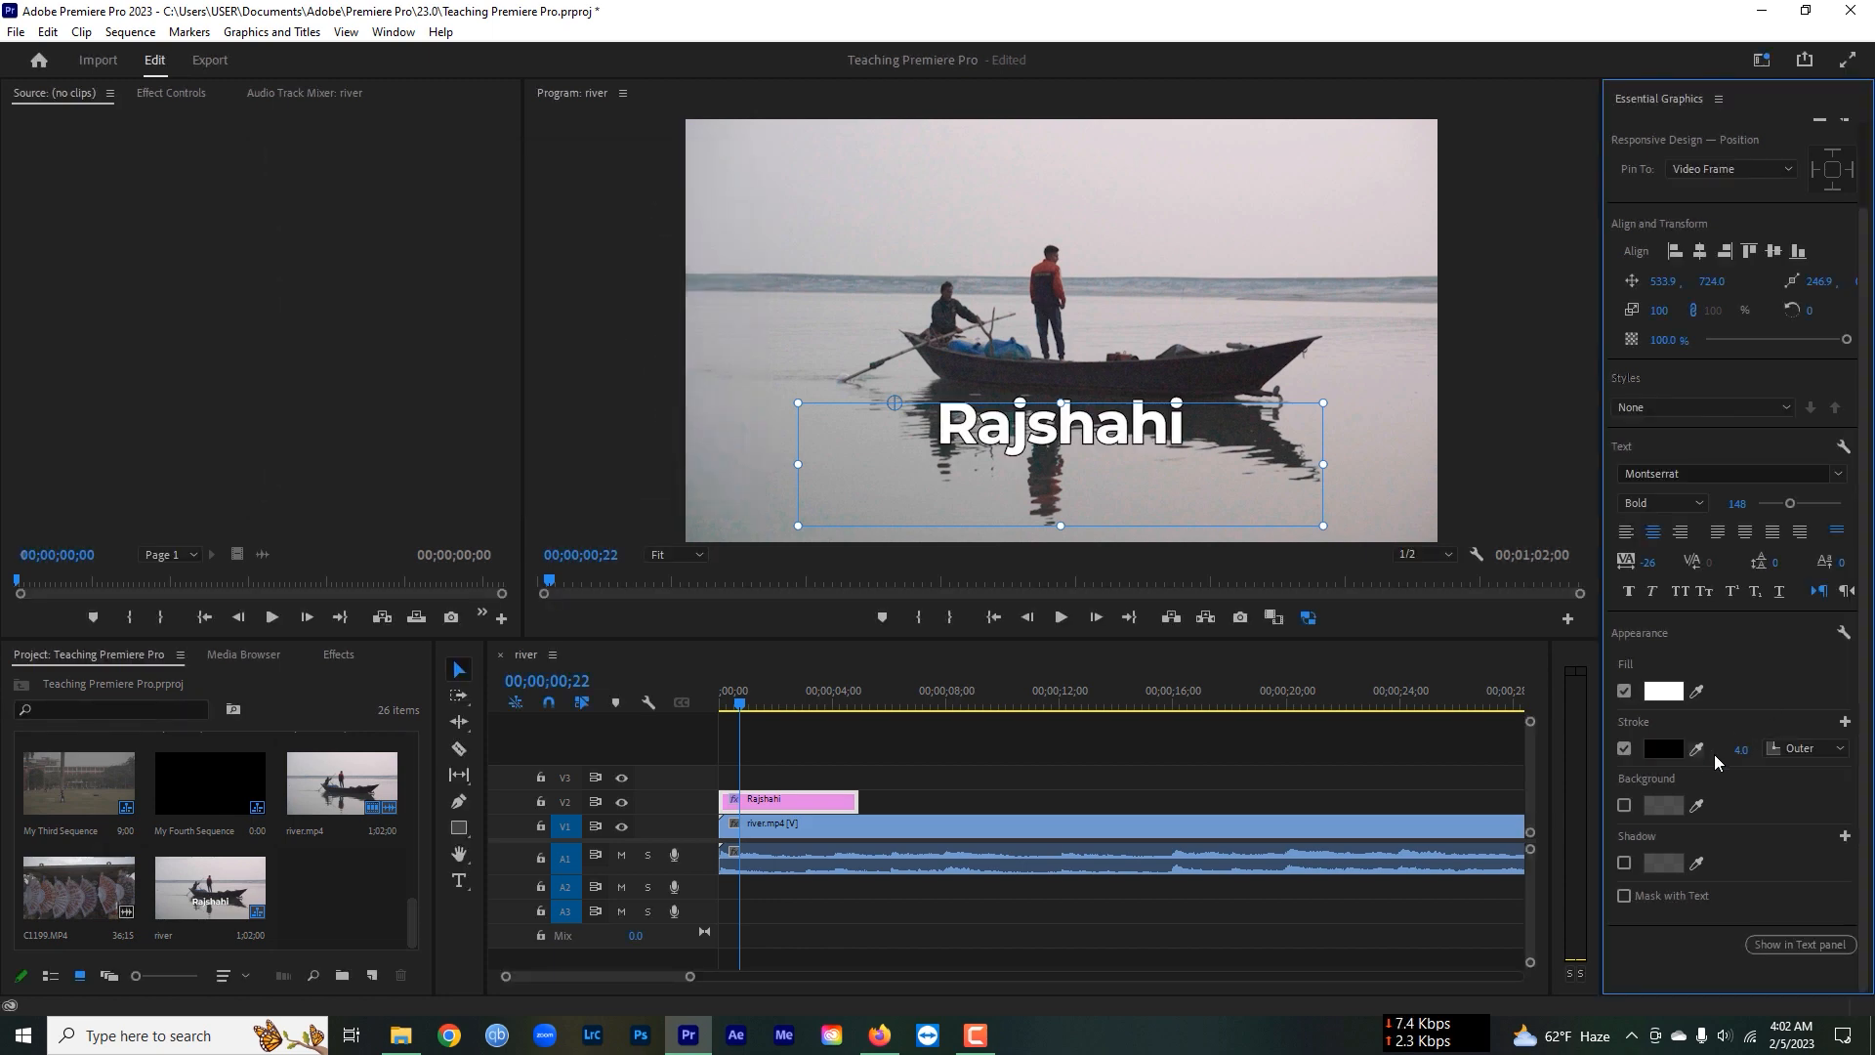
Set the Rajshahi text's stroke type to Inner and its width to 10.
click(1799, 752)
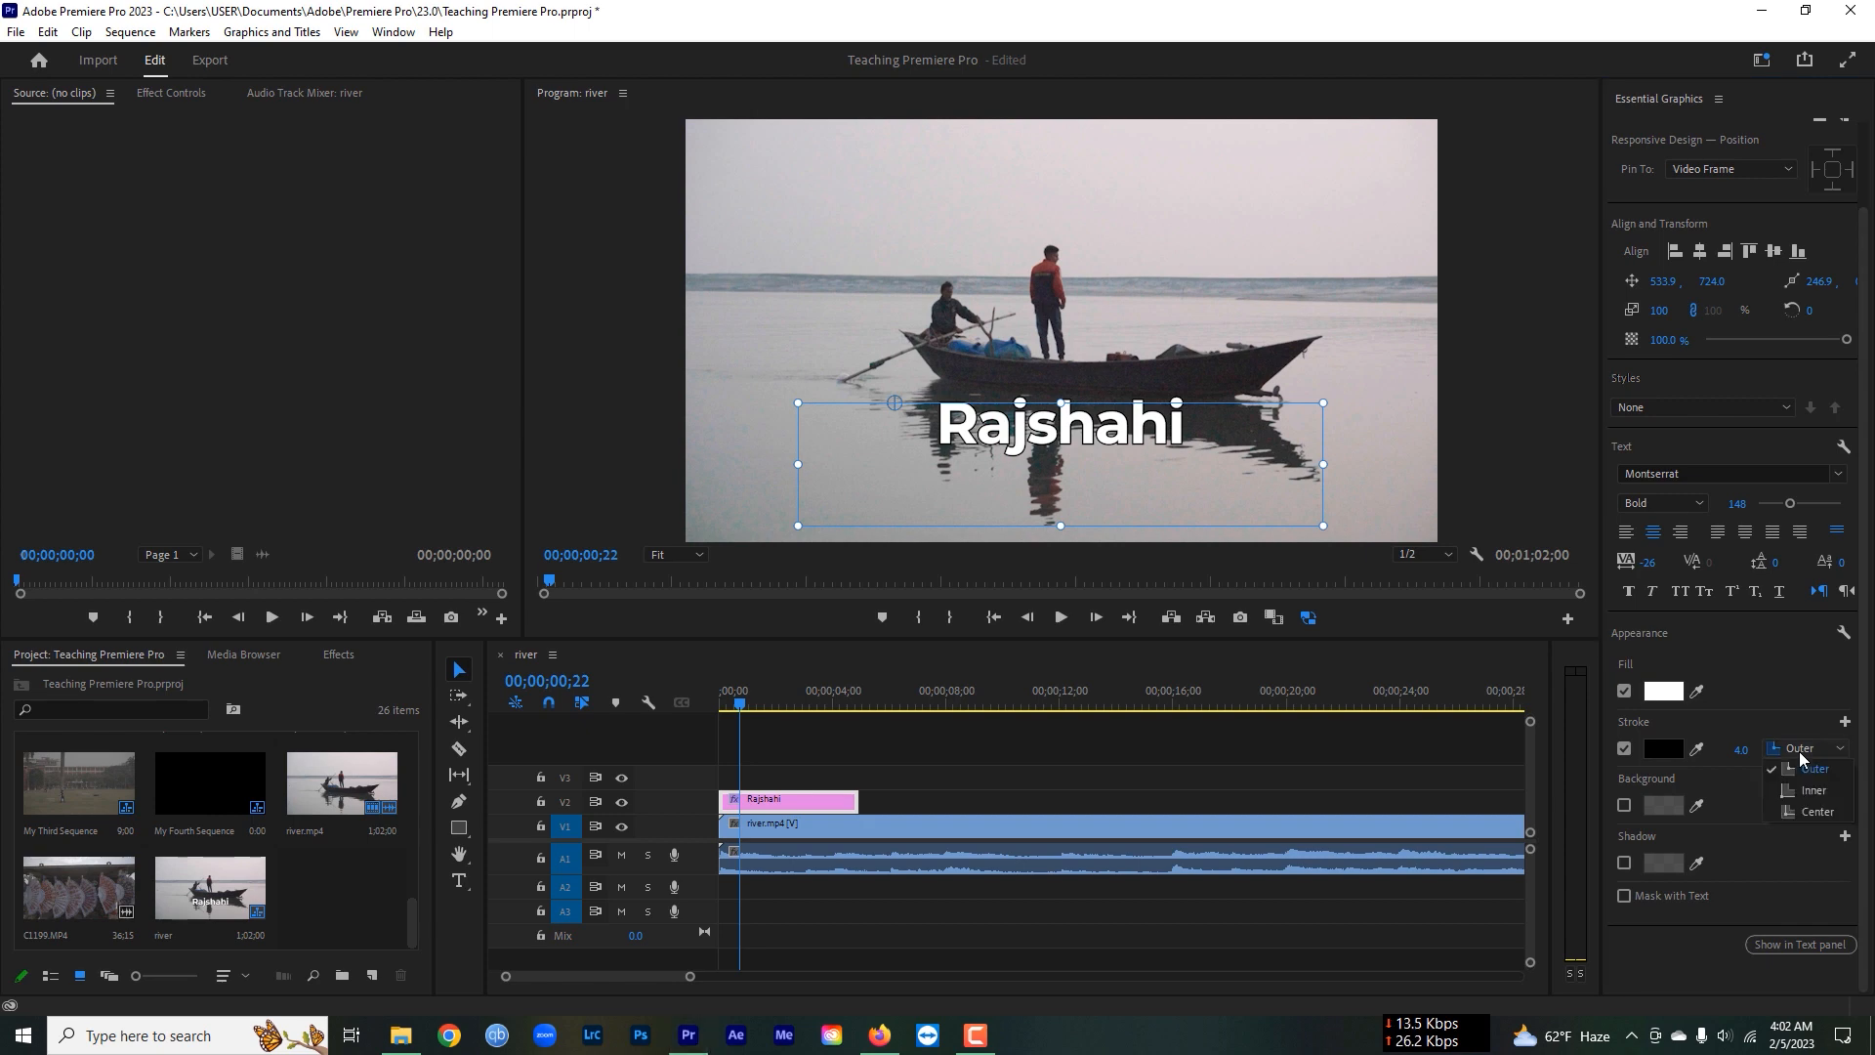
click(1818, 811)
click(1740, 750)
text(1)
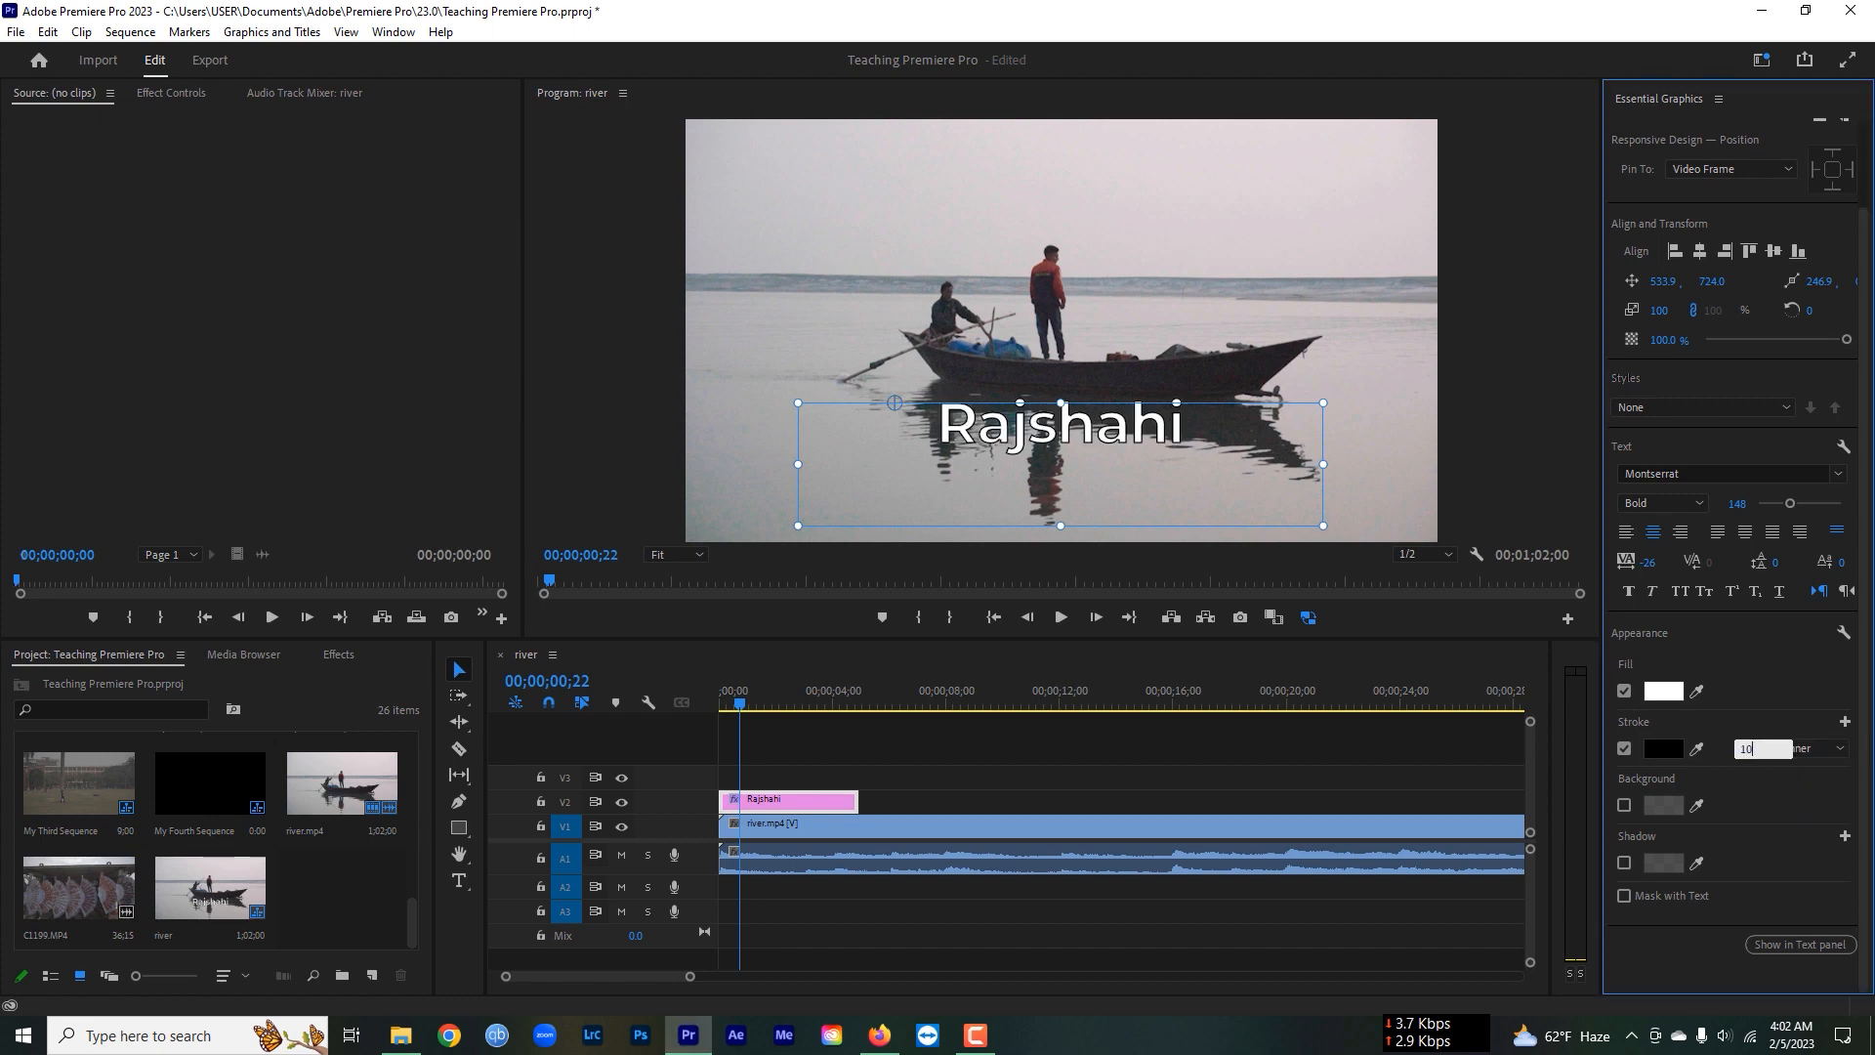
text(0)
key(Return)
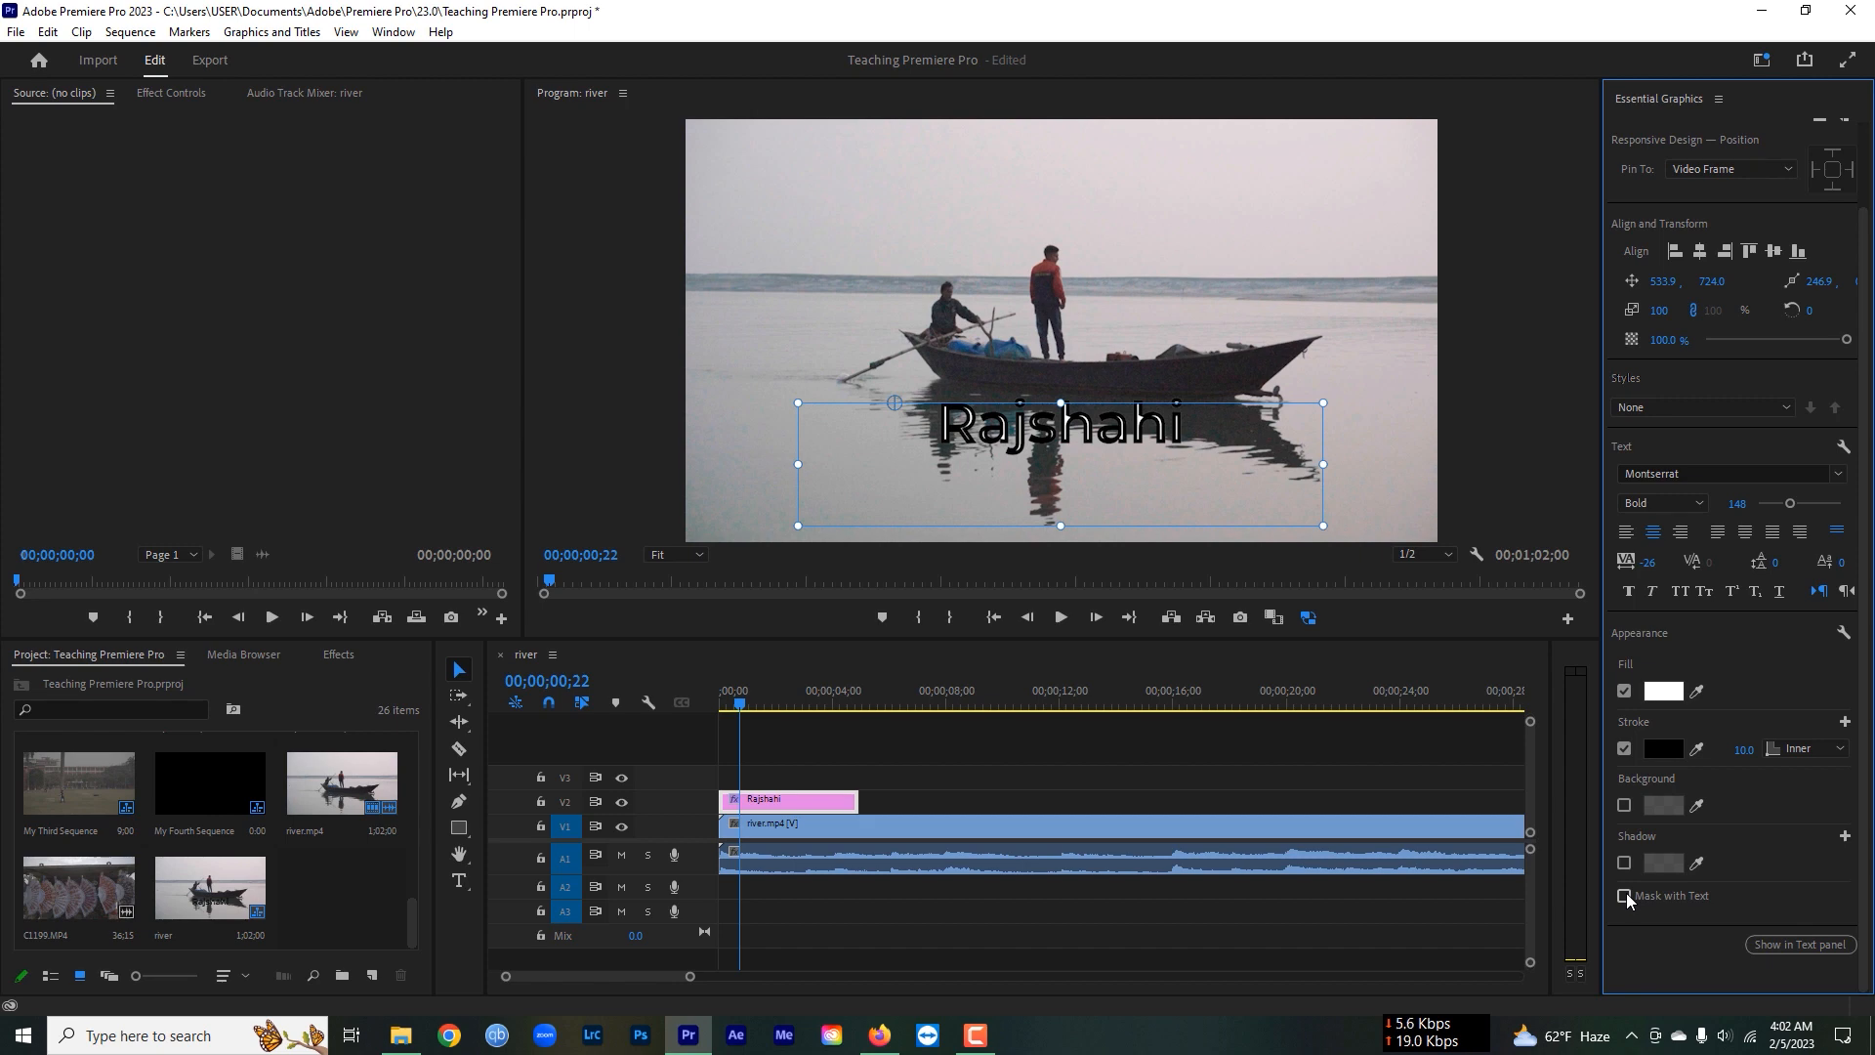
Enable the Rajshahi text's background and disable its stroke.
click(1625, 805)
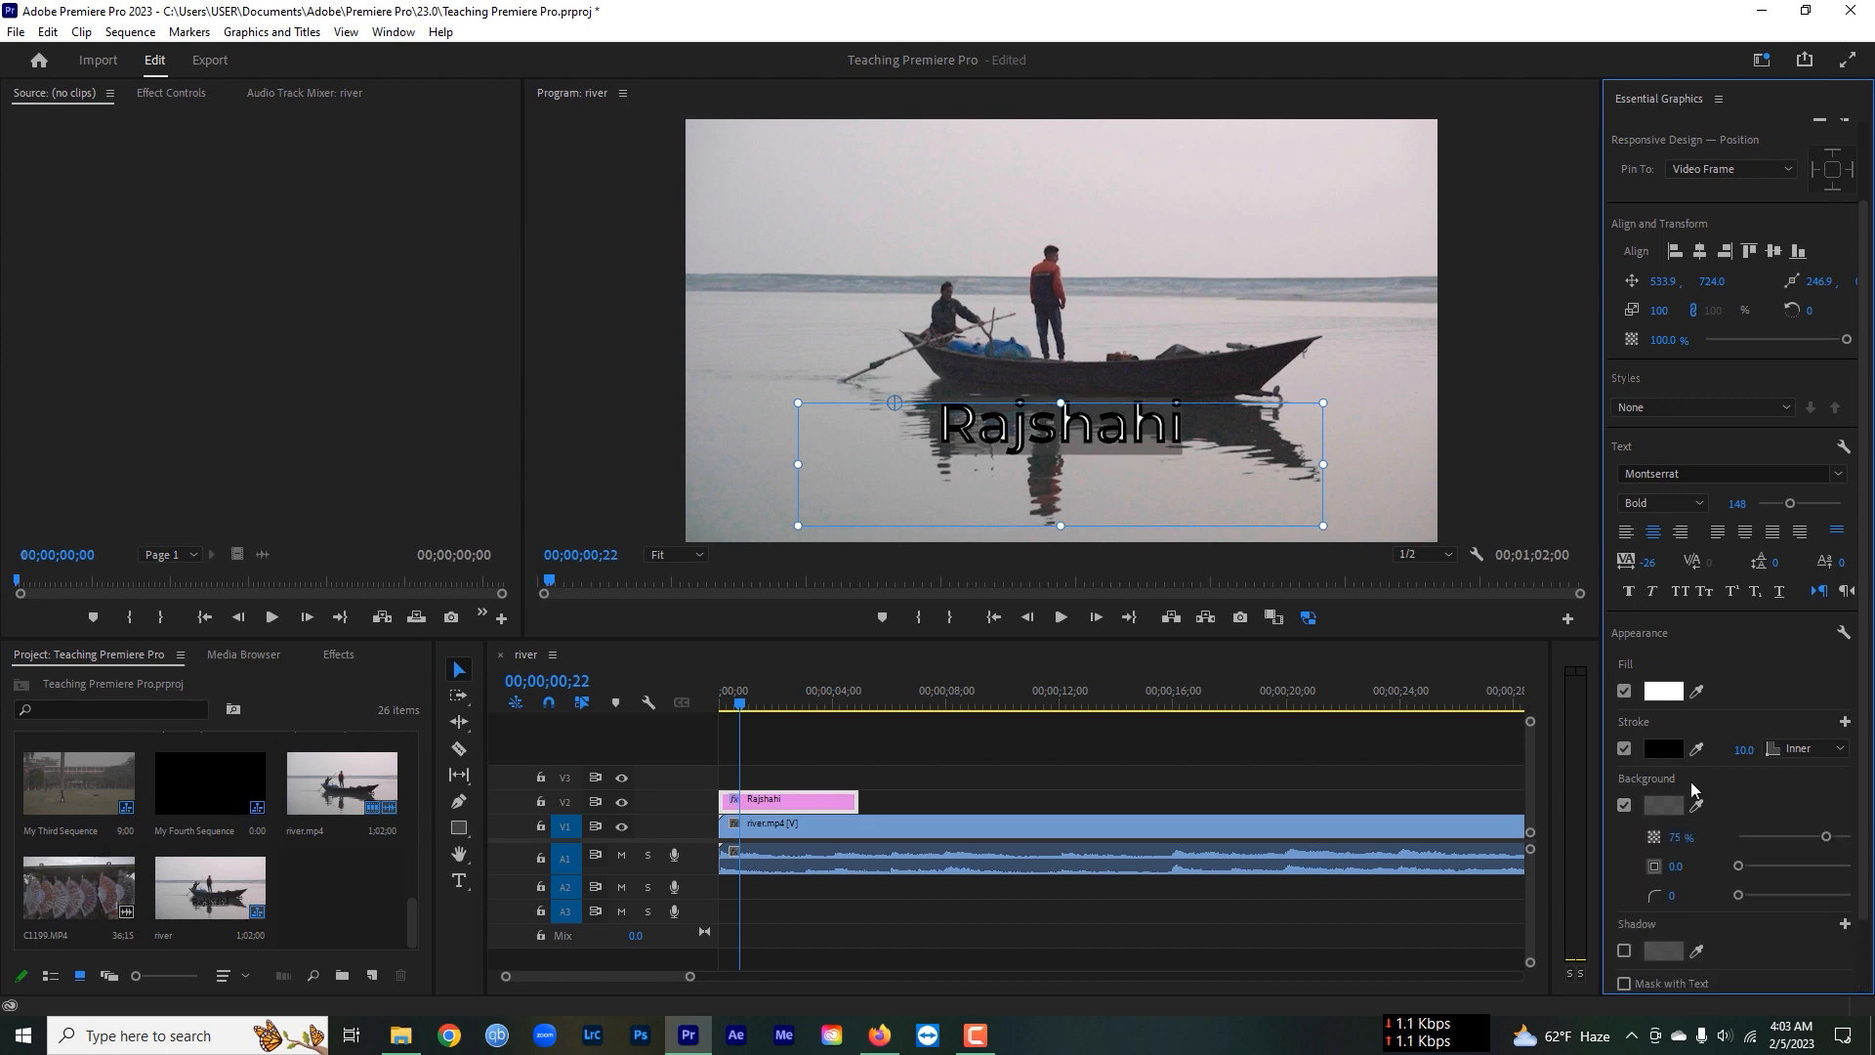
click(1625, 748)
Enlarge the Rajshahi text to font size 205 and move it above the boat to about 428, 127.
mouse_move(1129, 466)
mouse_down()
mouse_move(1111, 262)
mouse_move(1064, 232)
mouse_up()
drag(1263, 282, 1329, 327)
drag(1737, 503, 1721, 502)
drag(1080, 261, 1103, 239)
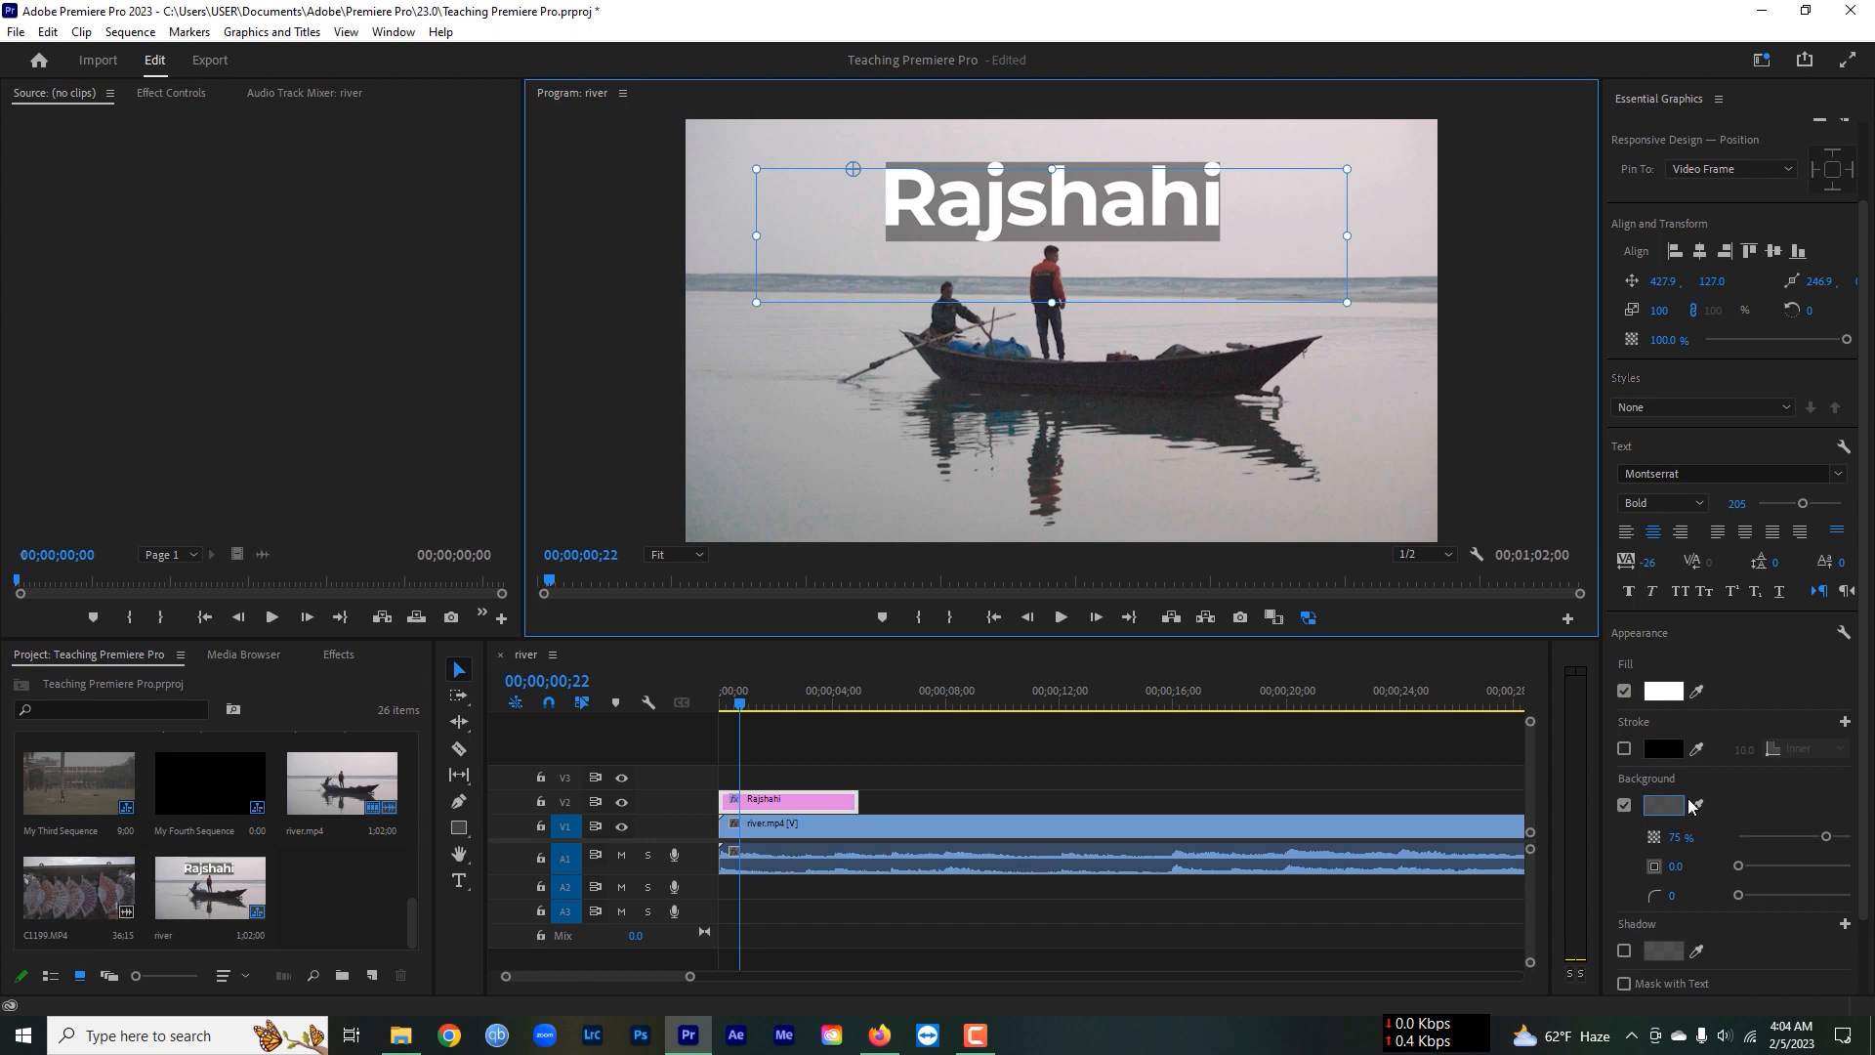
Set the Rajshahi text's background colour to red (FF0000).
scroll(1867, 823, down, 1)
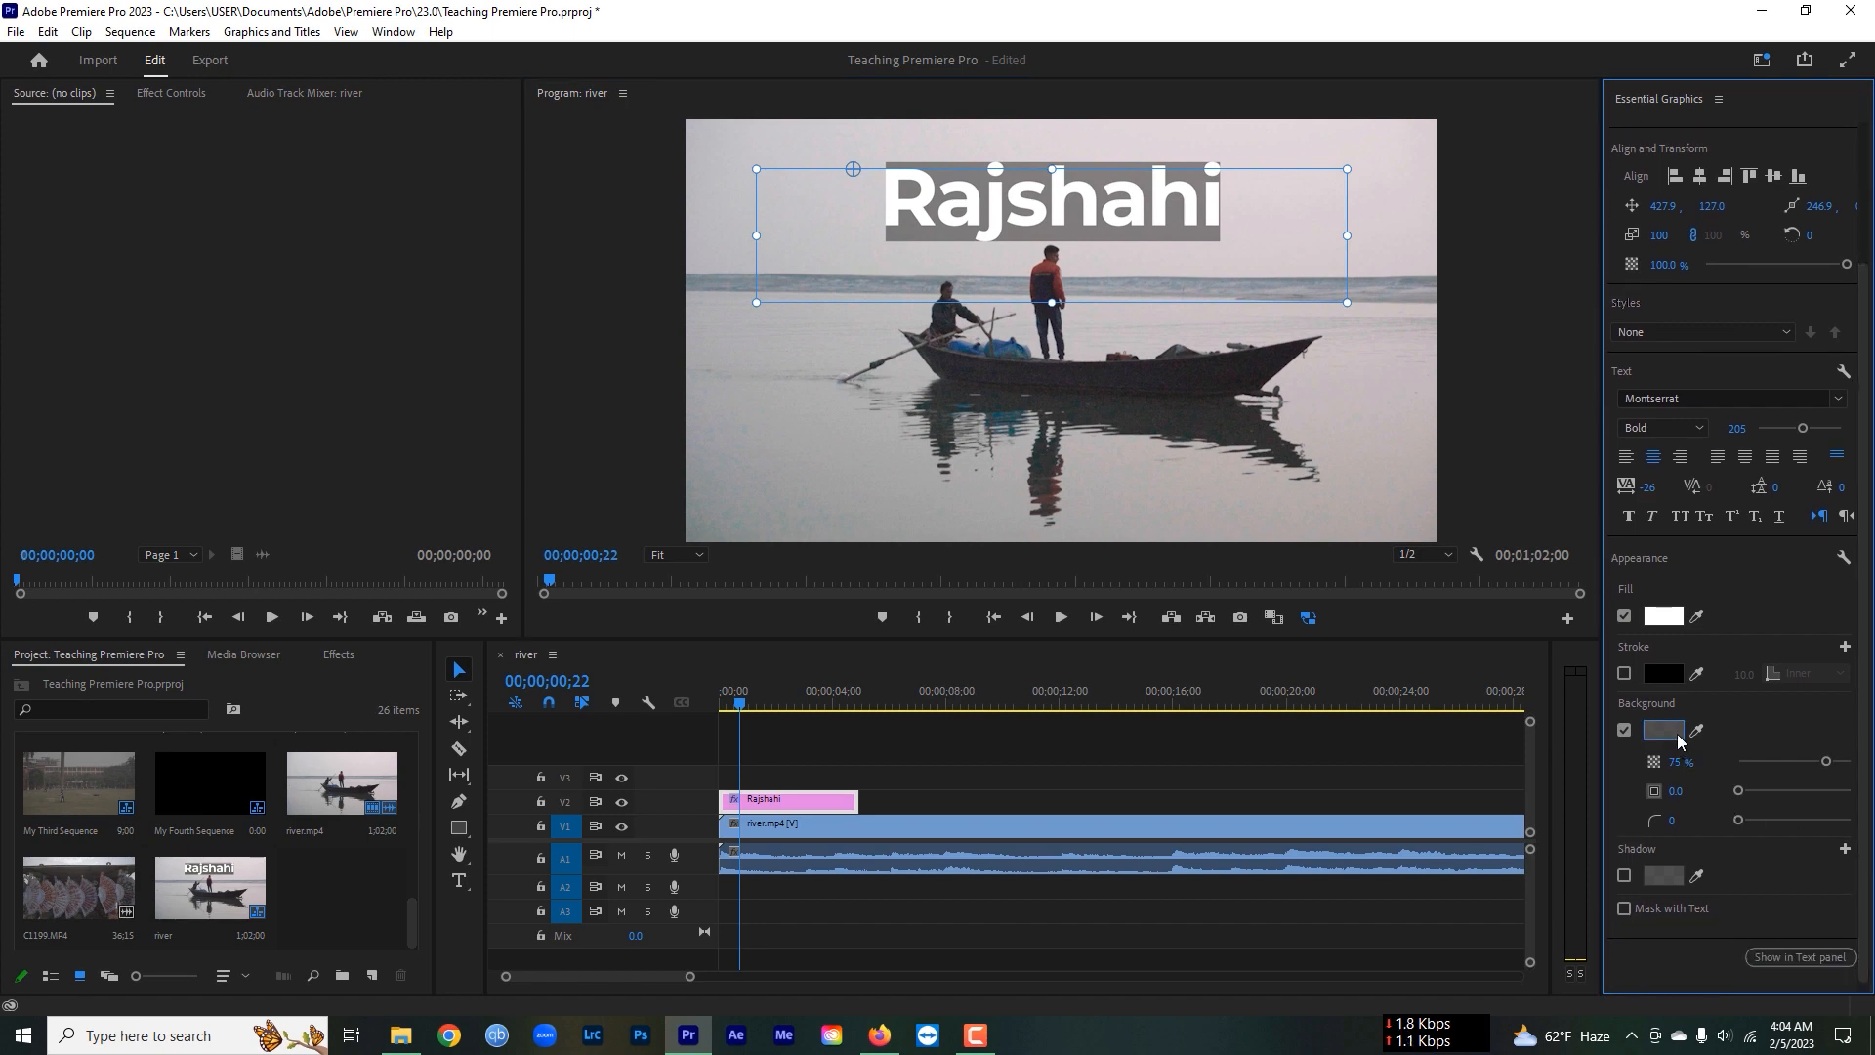
click(1663, 730)
click(949, 639)
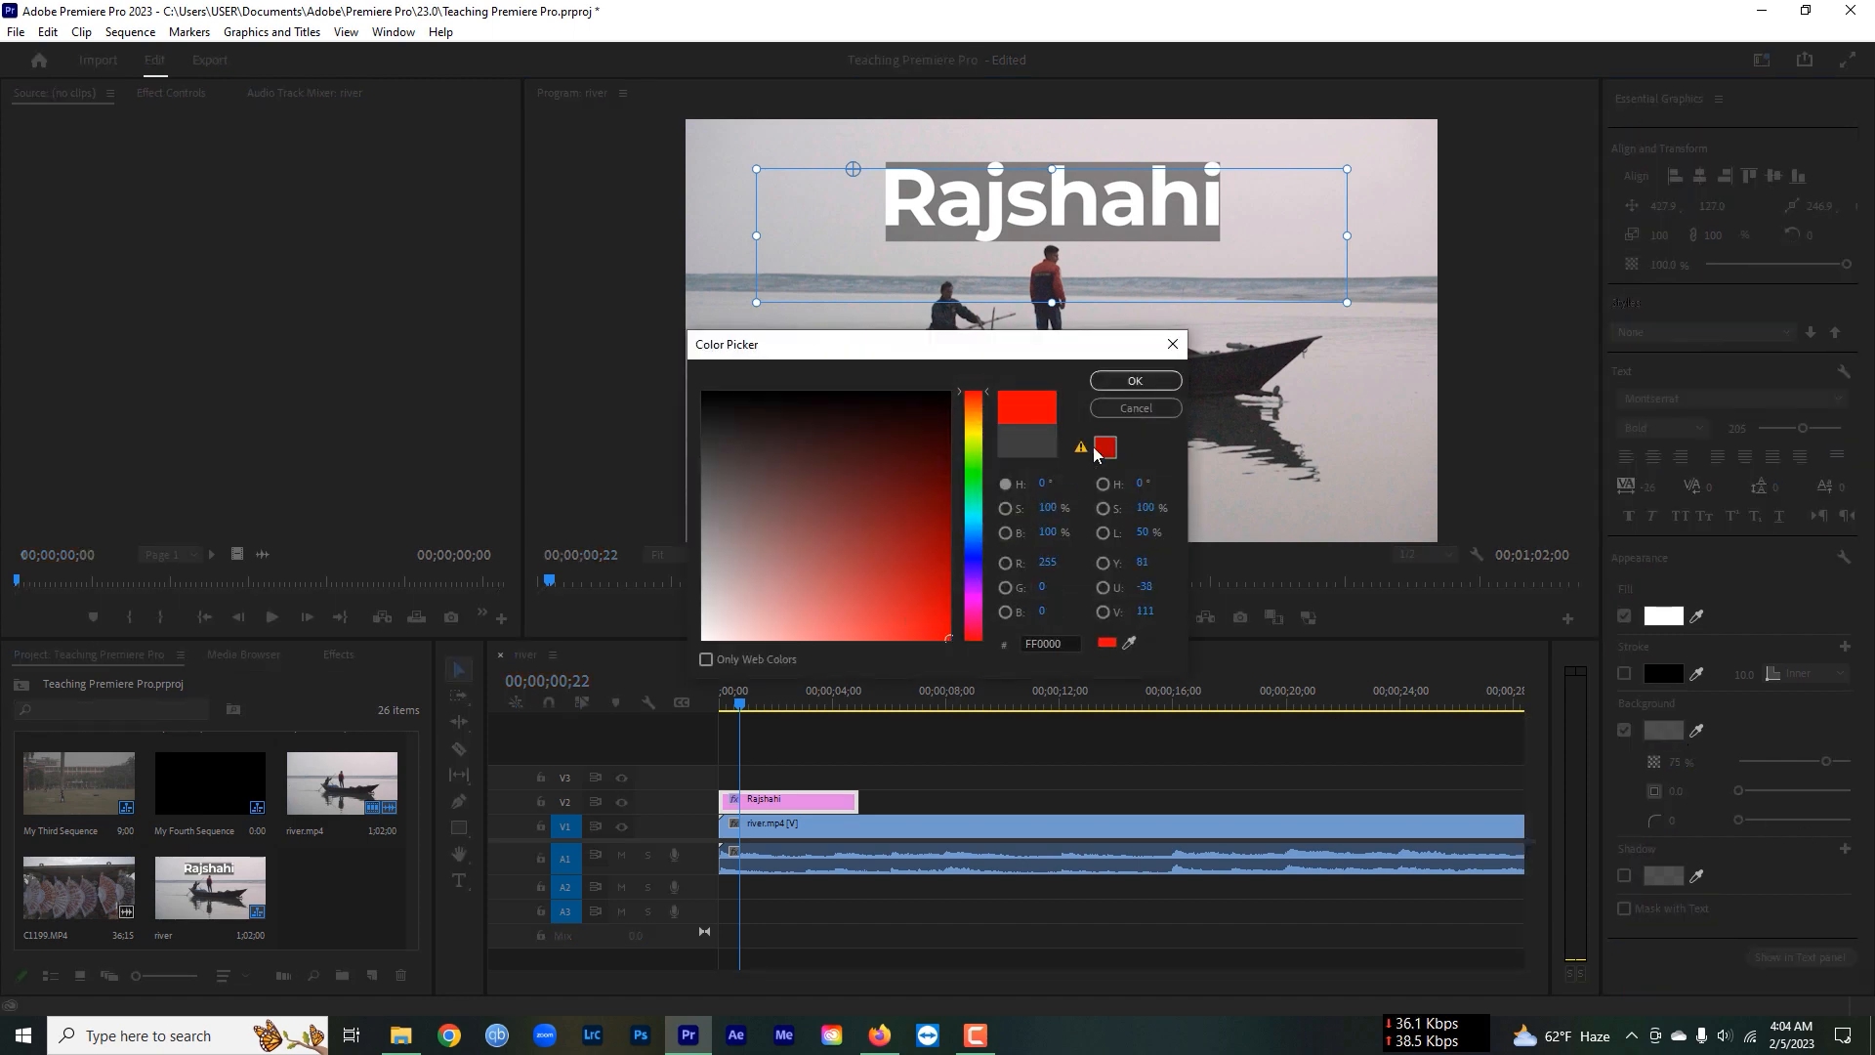
click(1133, 381)
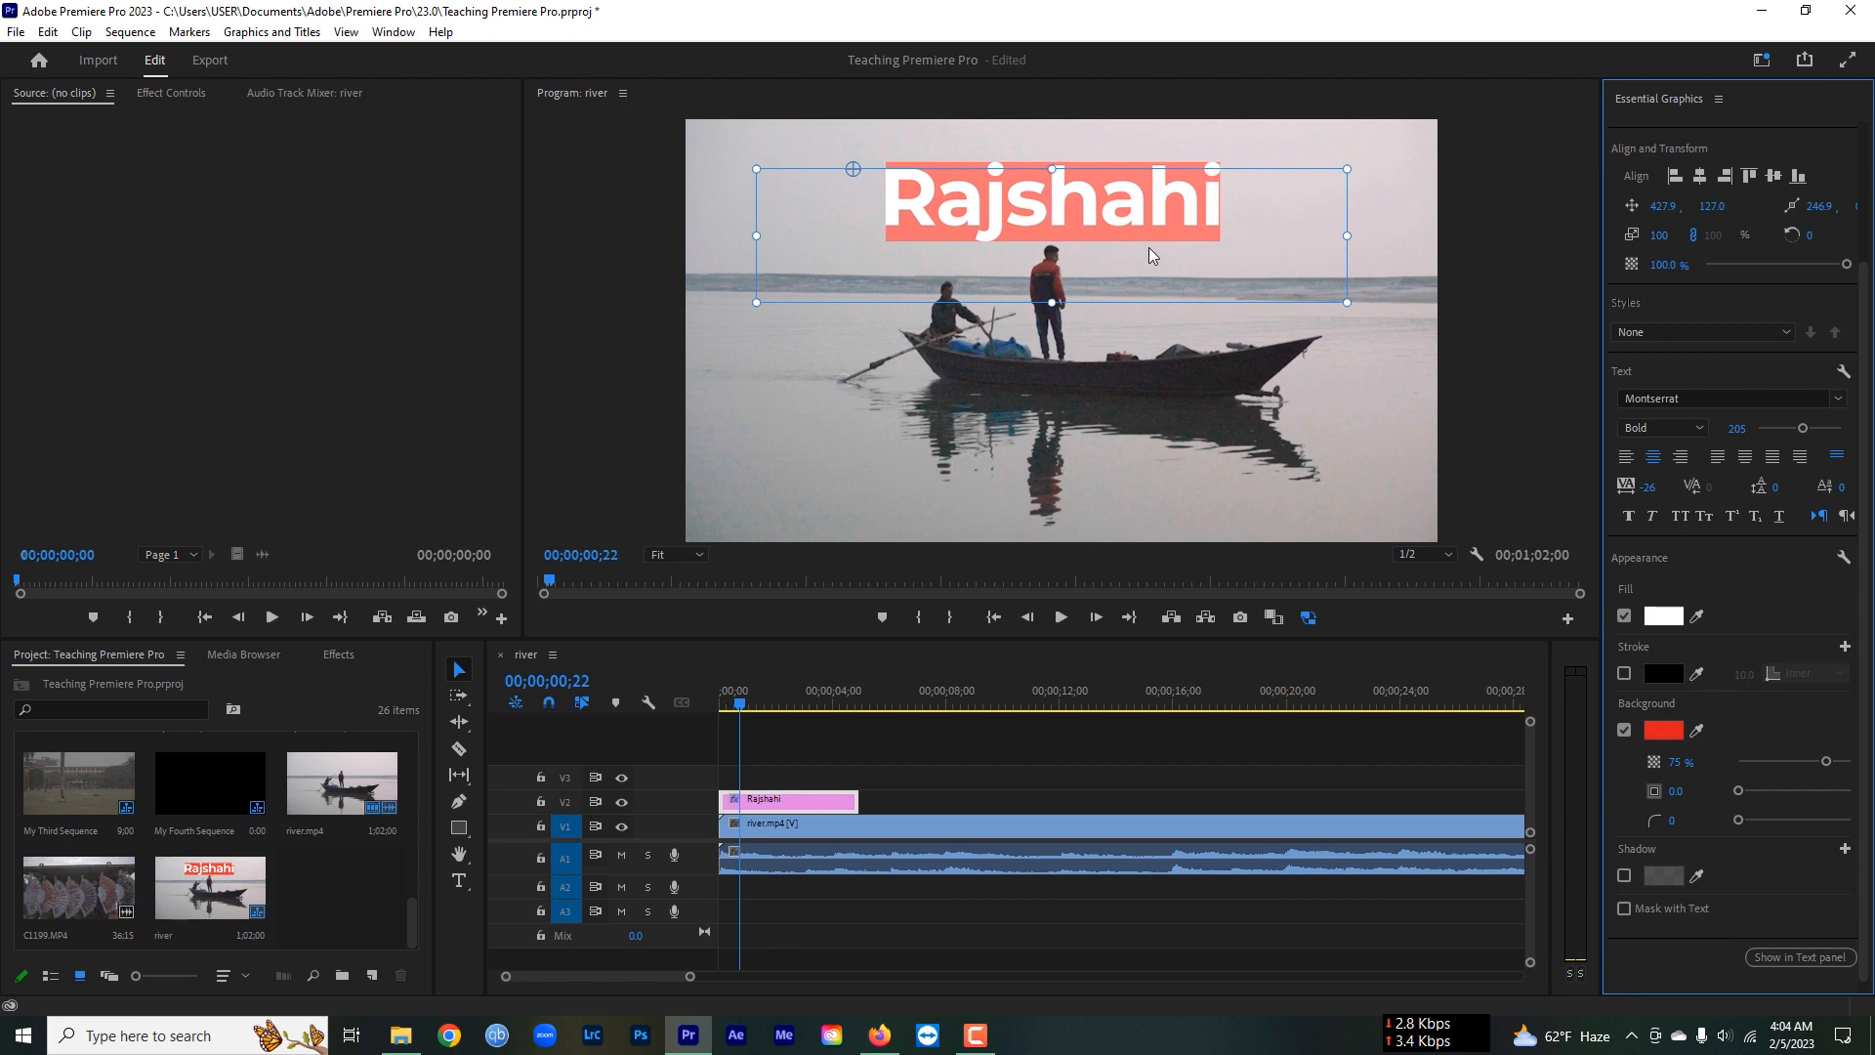
Try the text background's opacity at 0% and 100%, and return it to 75%.
drag(1825, 761, 1712, 771)
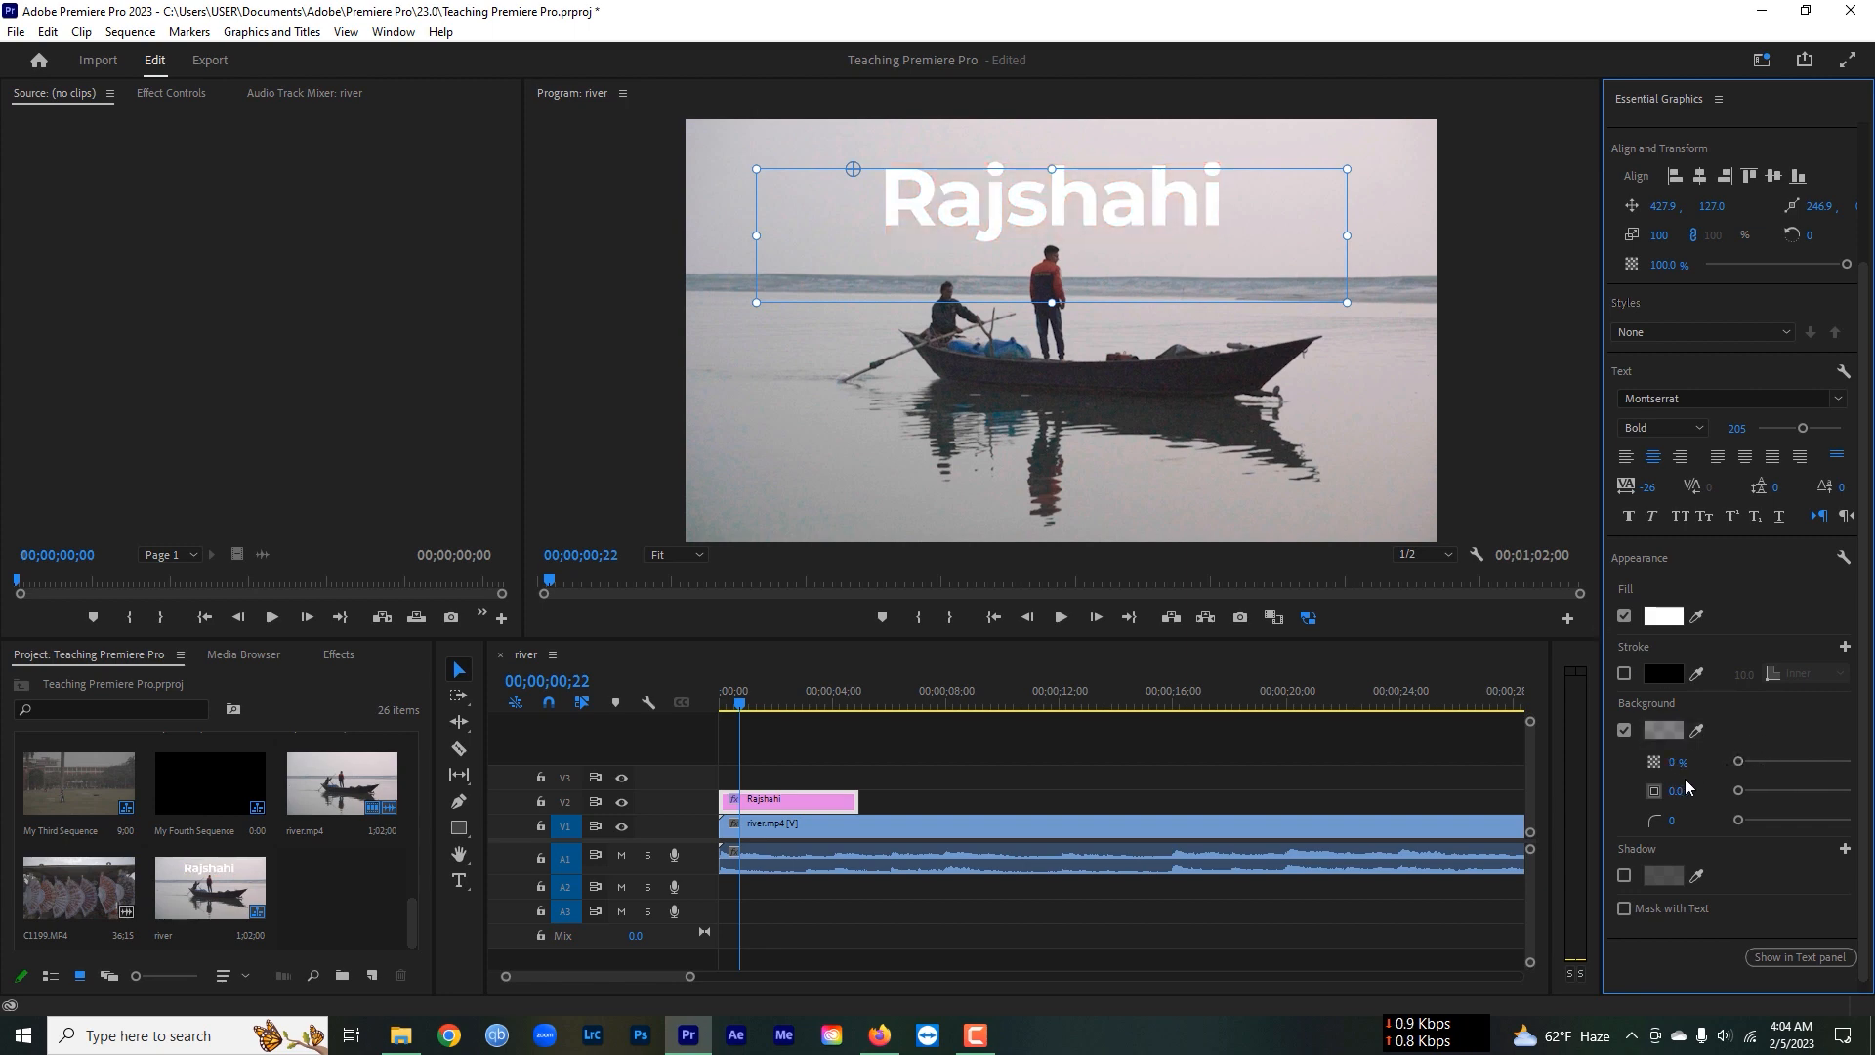
drag(1744, 770, 1853, 764)
click(1676, 761)
text(7)
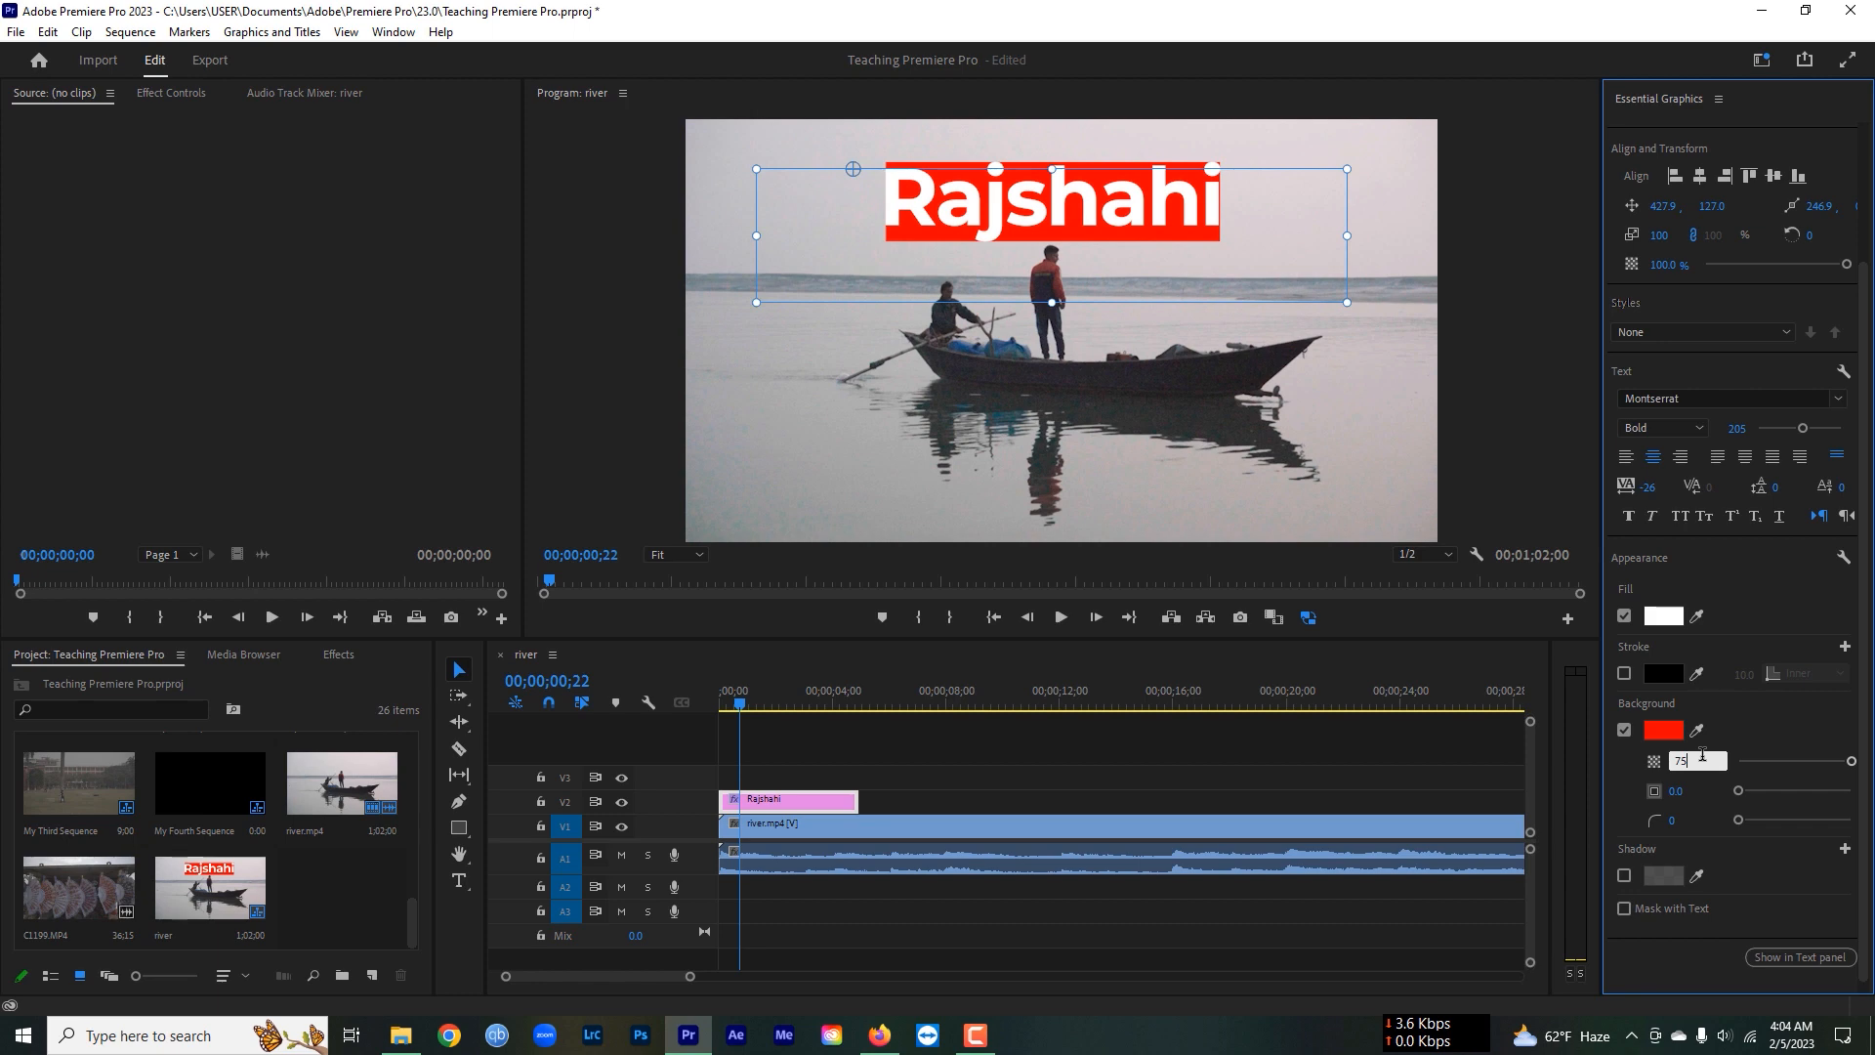
text(5)
key(Return)
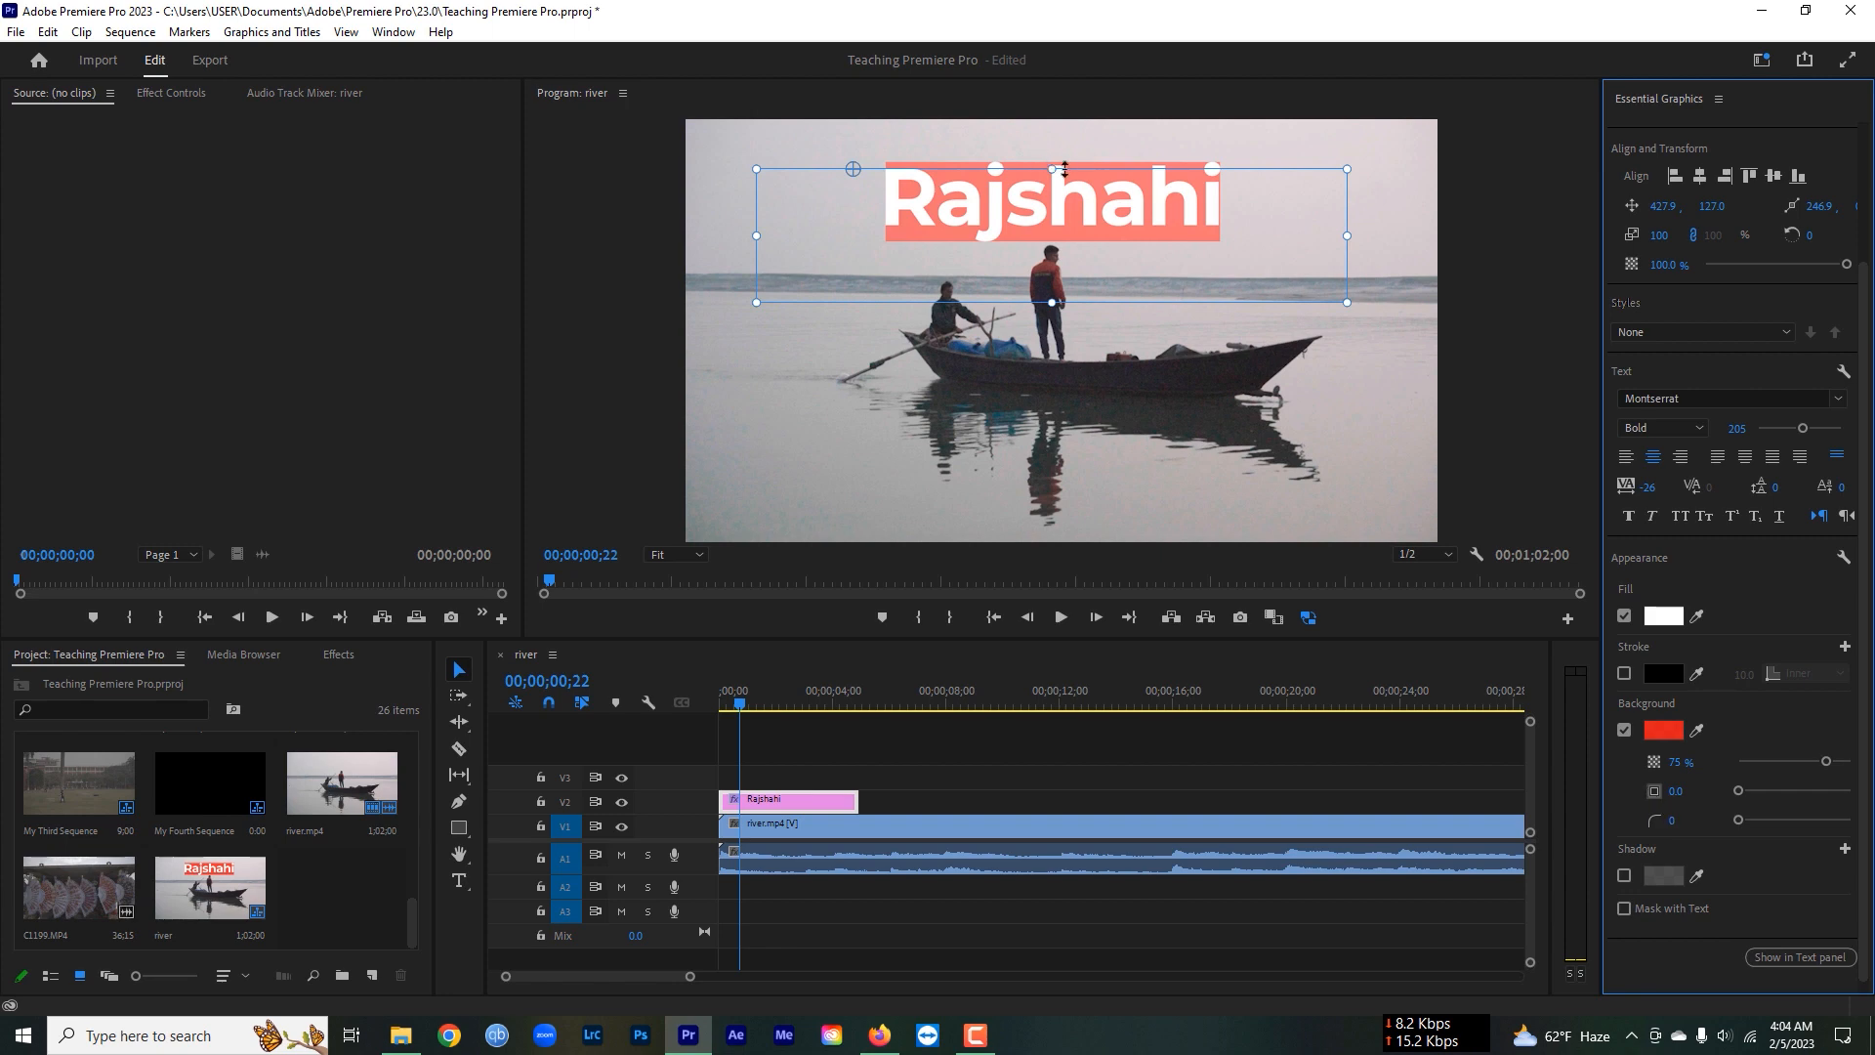
Round the text background's corners with a radius of 100 and set the background's size to 34.5.
drag(1738, 790, 1743, 796)
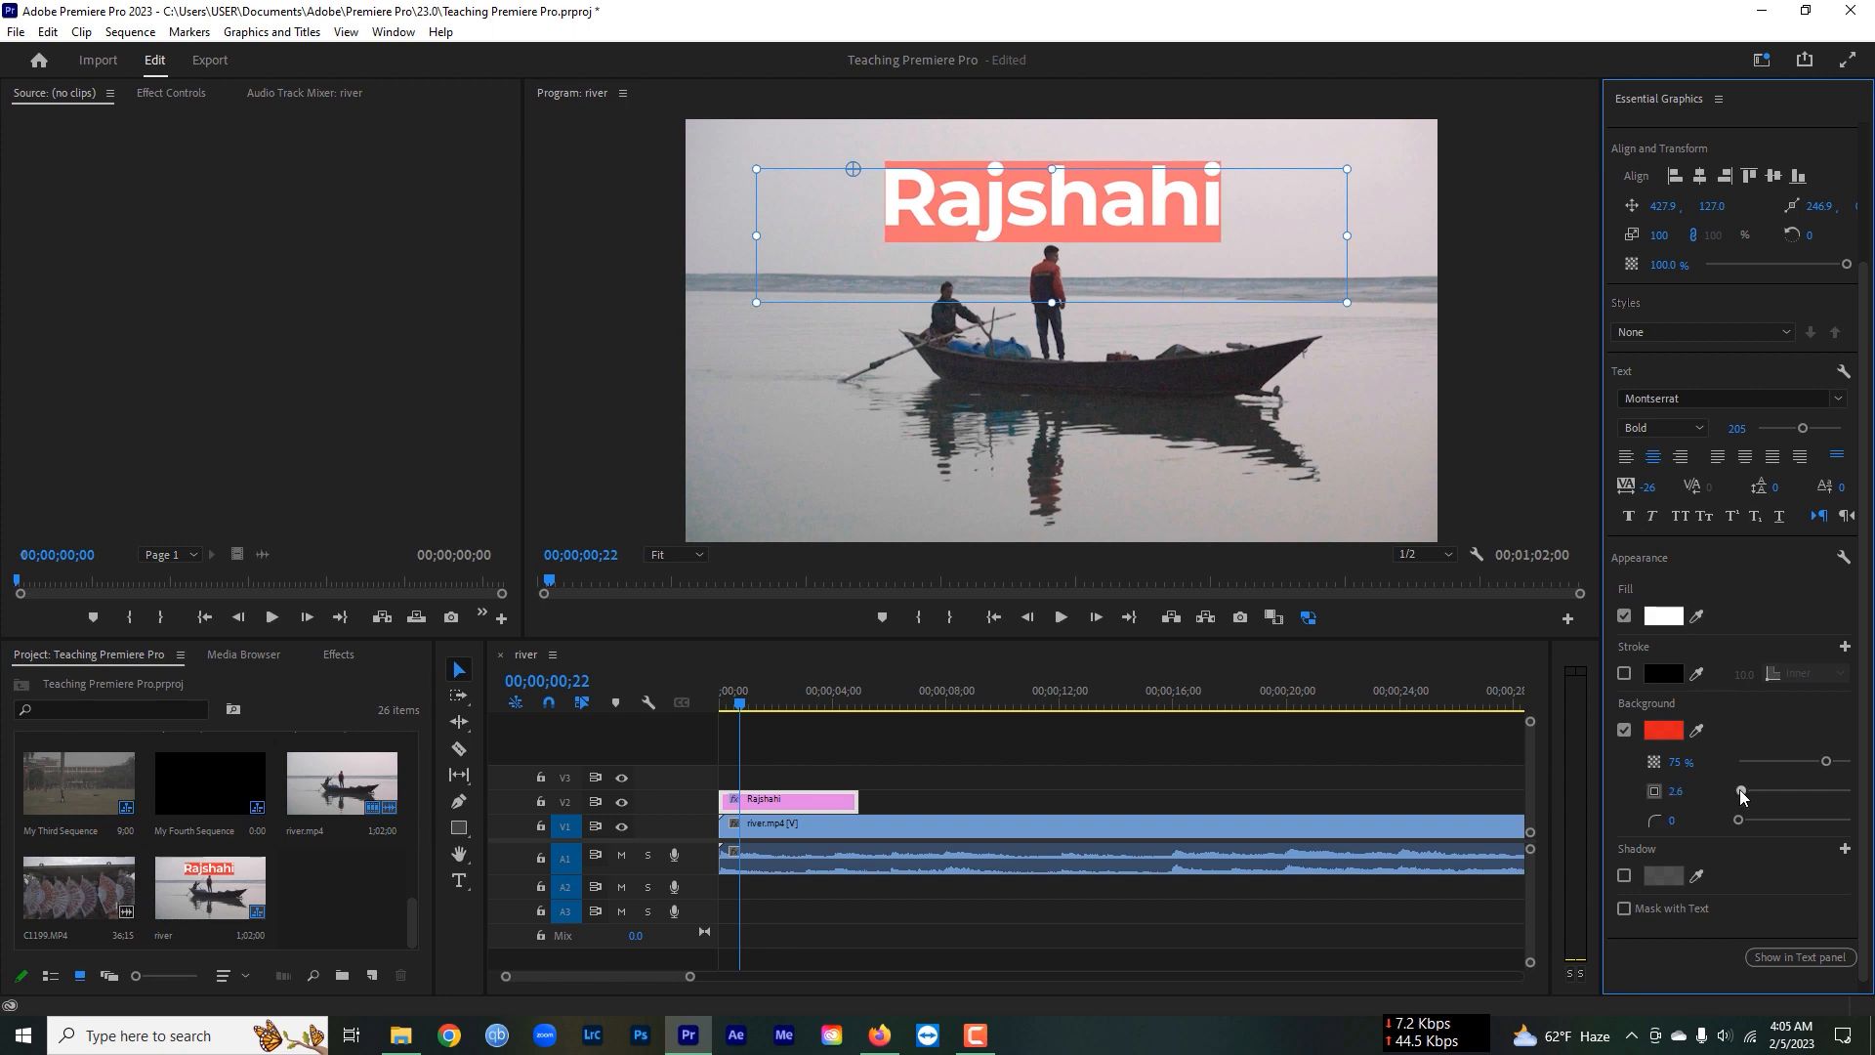
mouse_move(1747, 795)
mouse_down()
mouse_move(1858, 803)
mouse_move(1721, 806)
mouse_up()
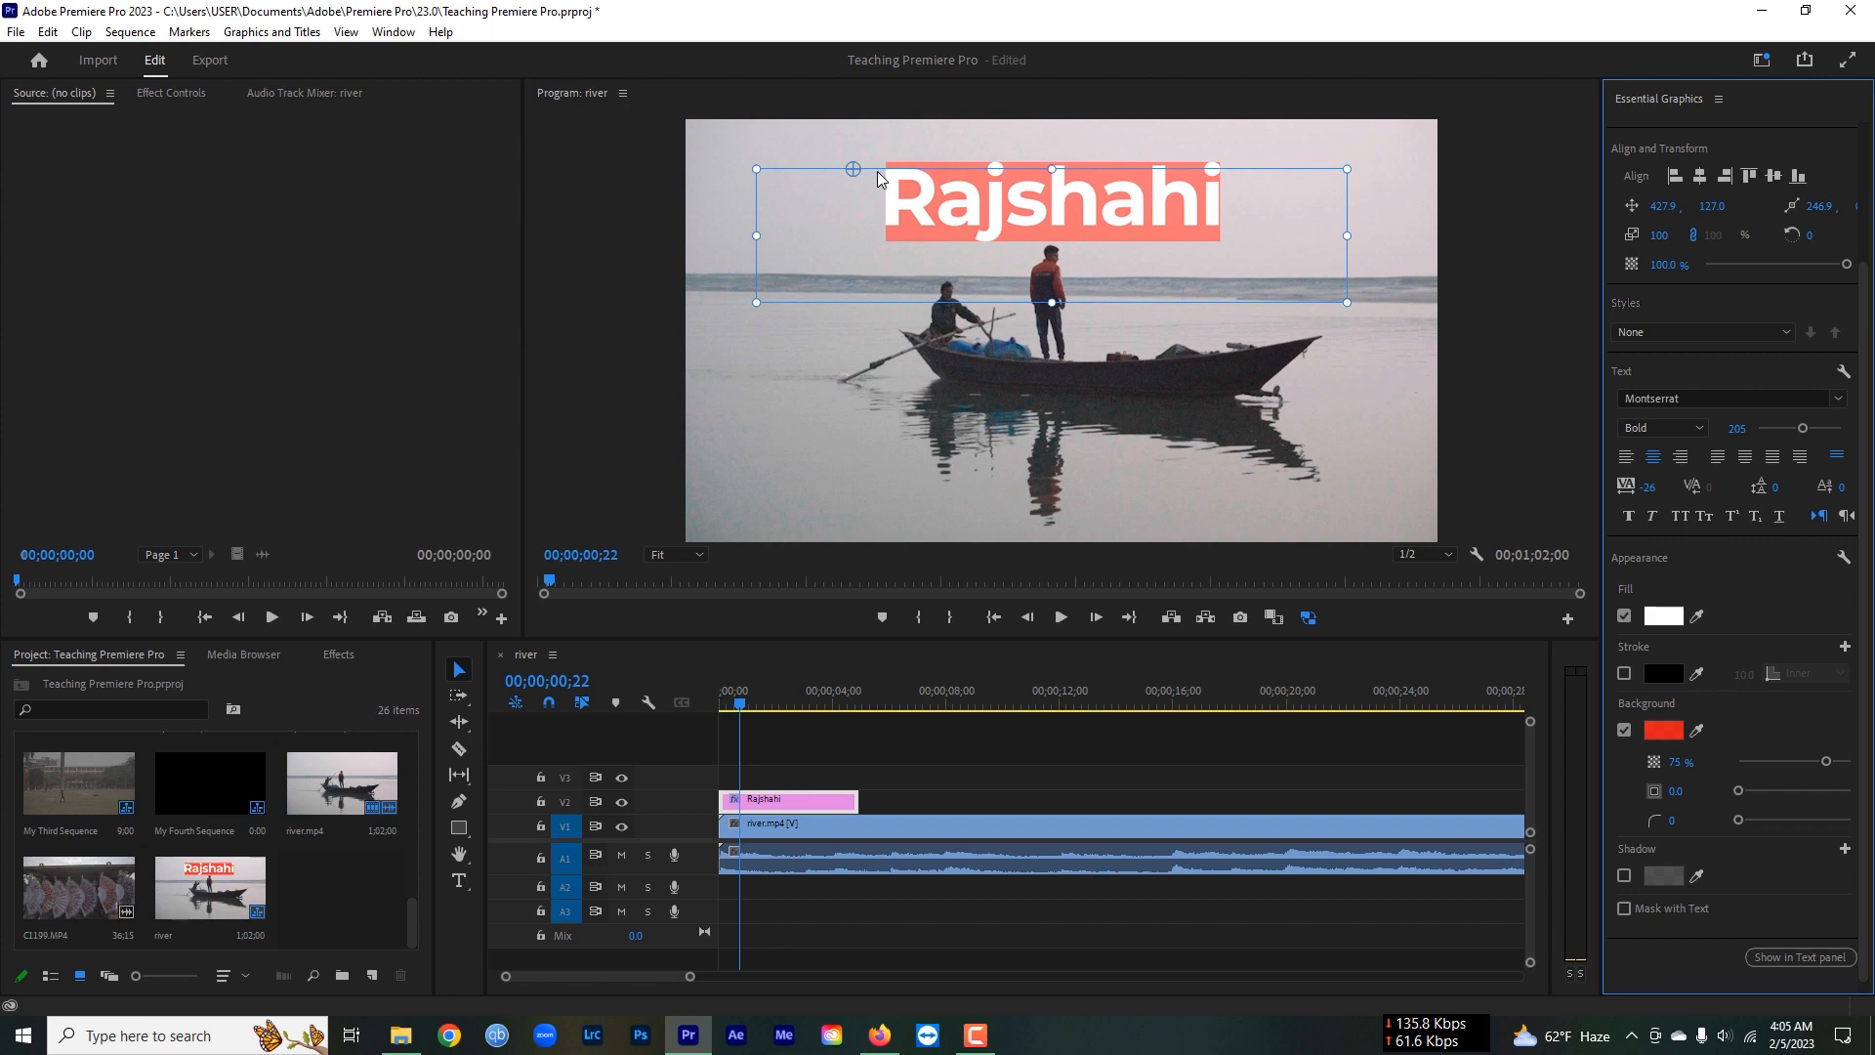
drag(1745, 828, 1858, 828)
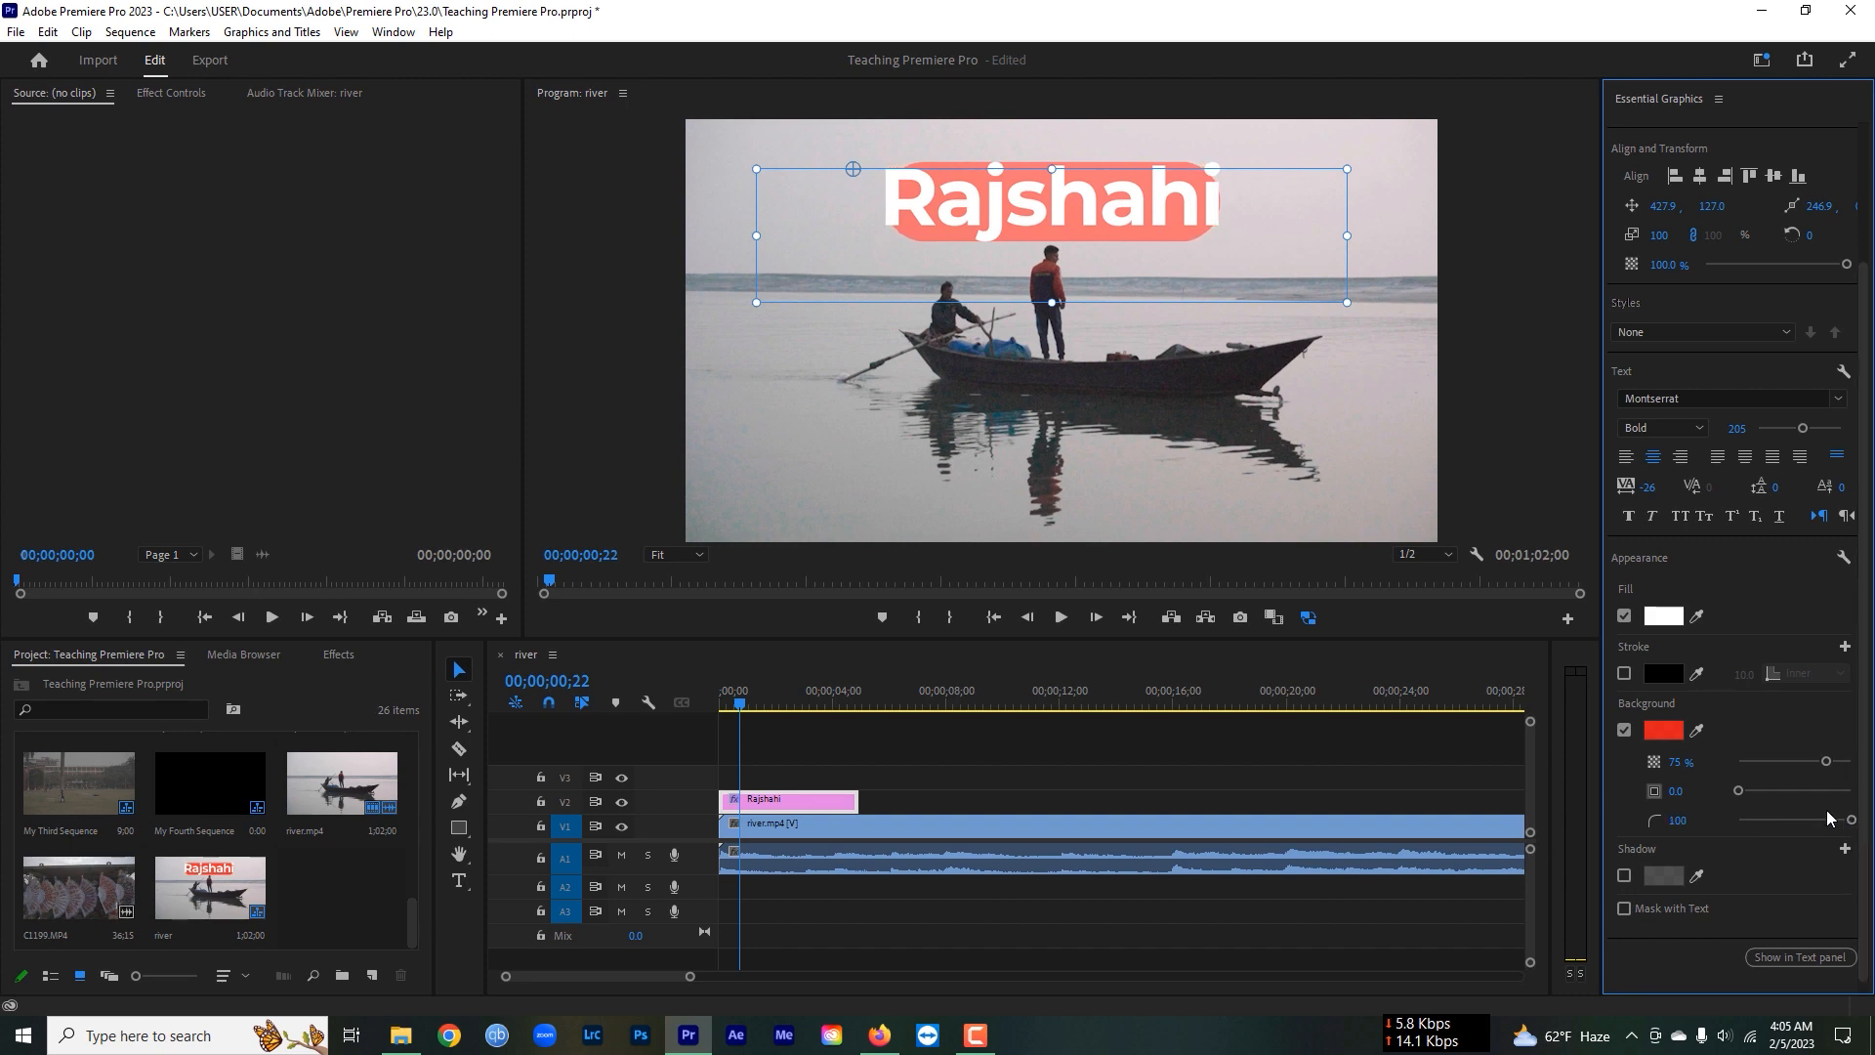
drag(1743, 794, 1779, 798)
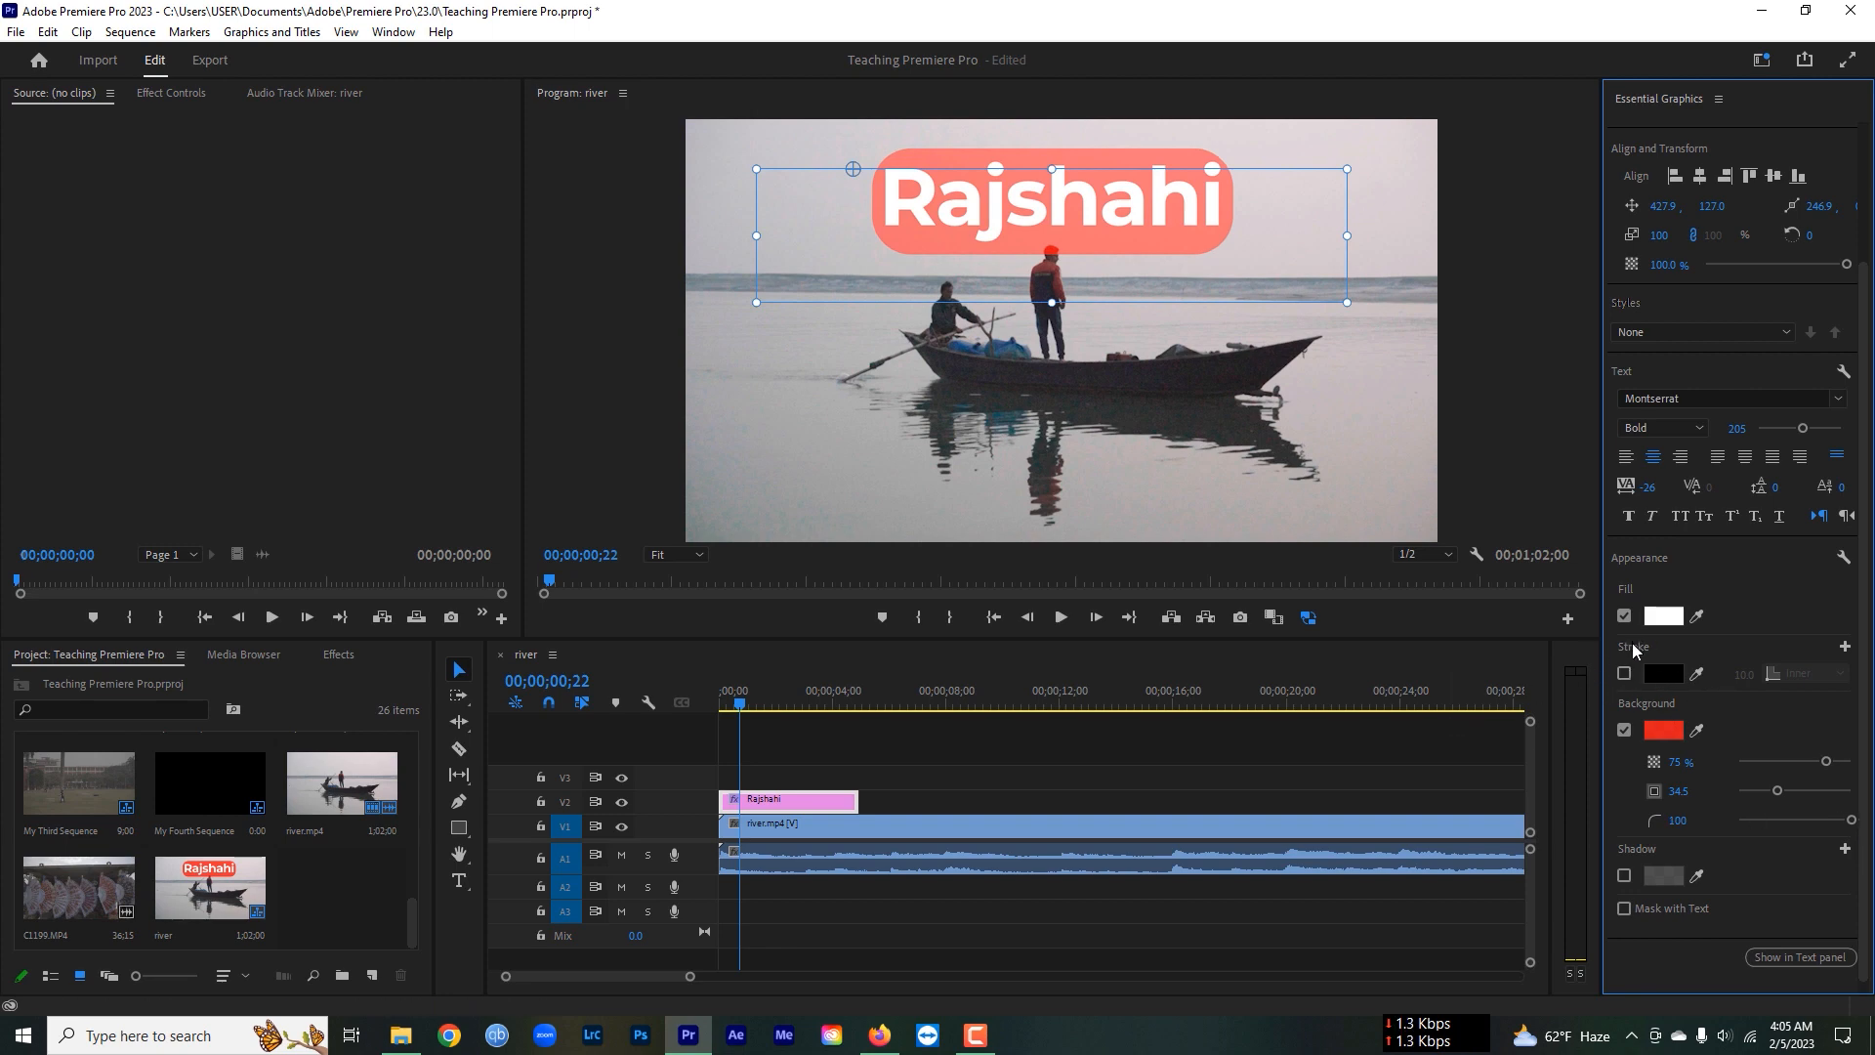
Enable a shadow on the Rajshahi text, switching it off and on again to compare the look.
scroll(1863, 757, down, 1)
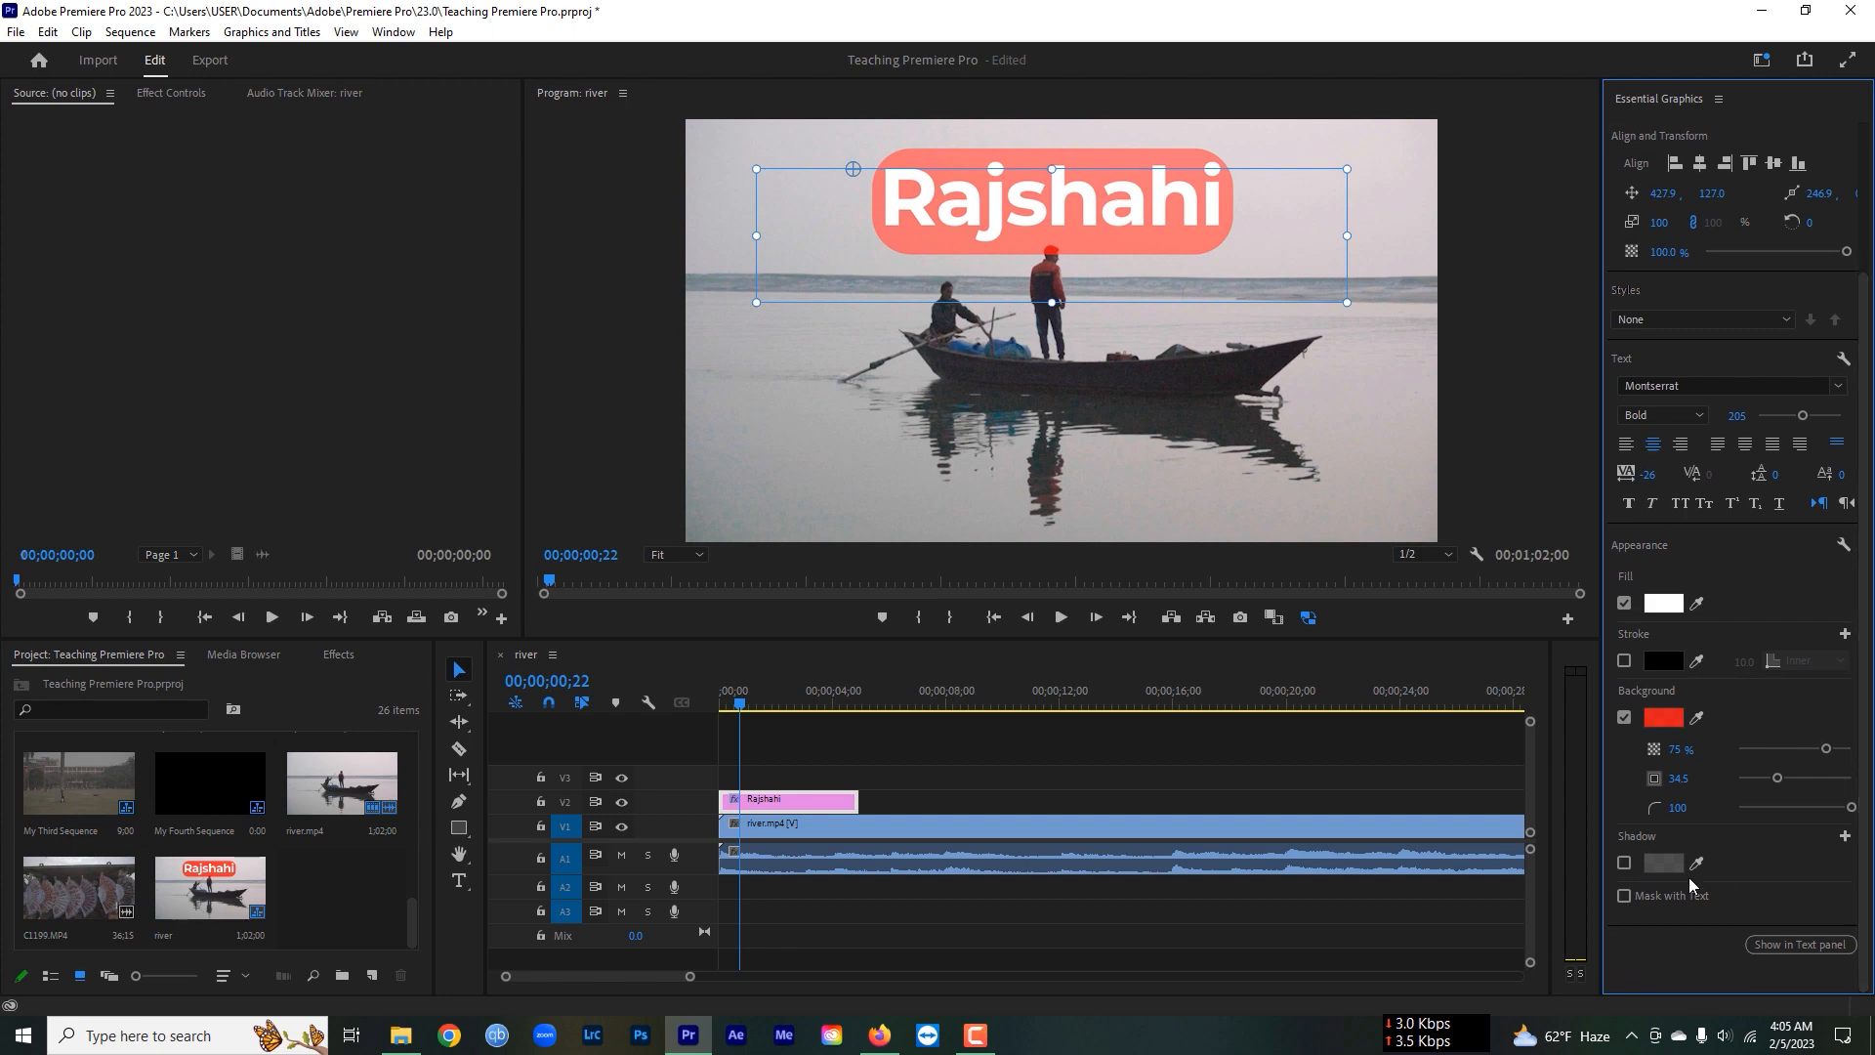
click(1624, 864)
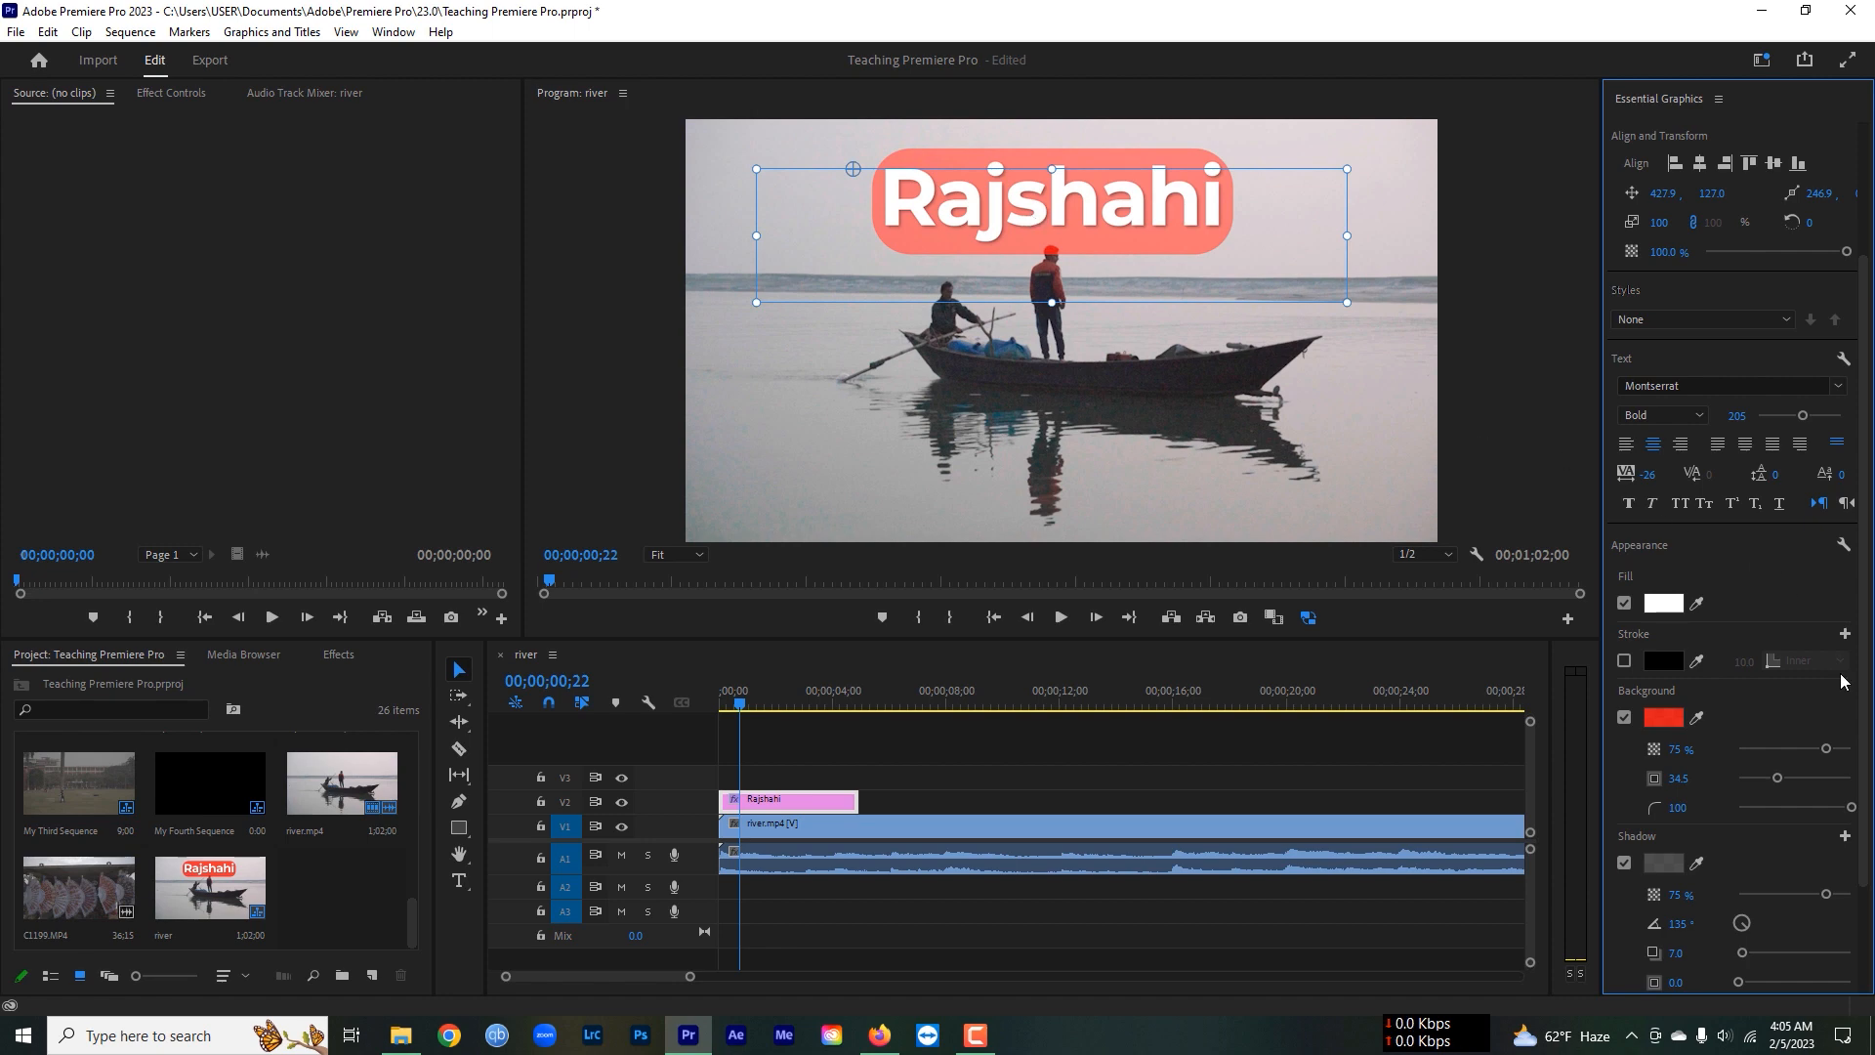
scroll(1667, 744, down, 3)
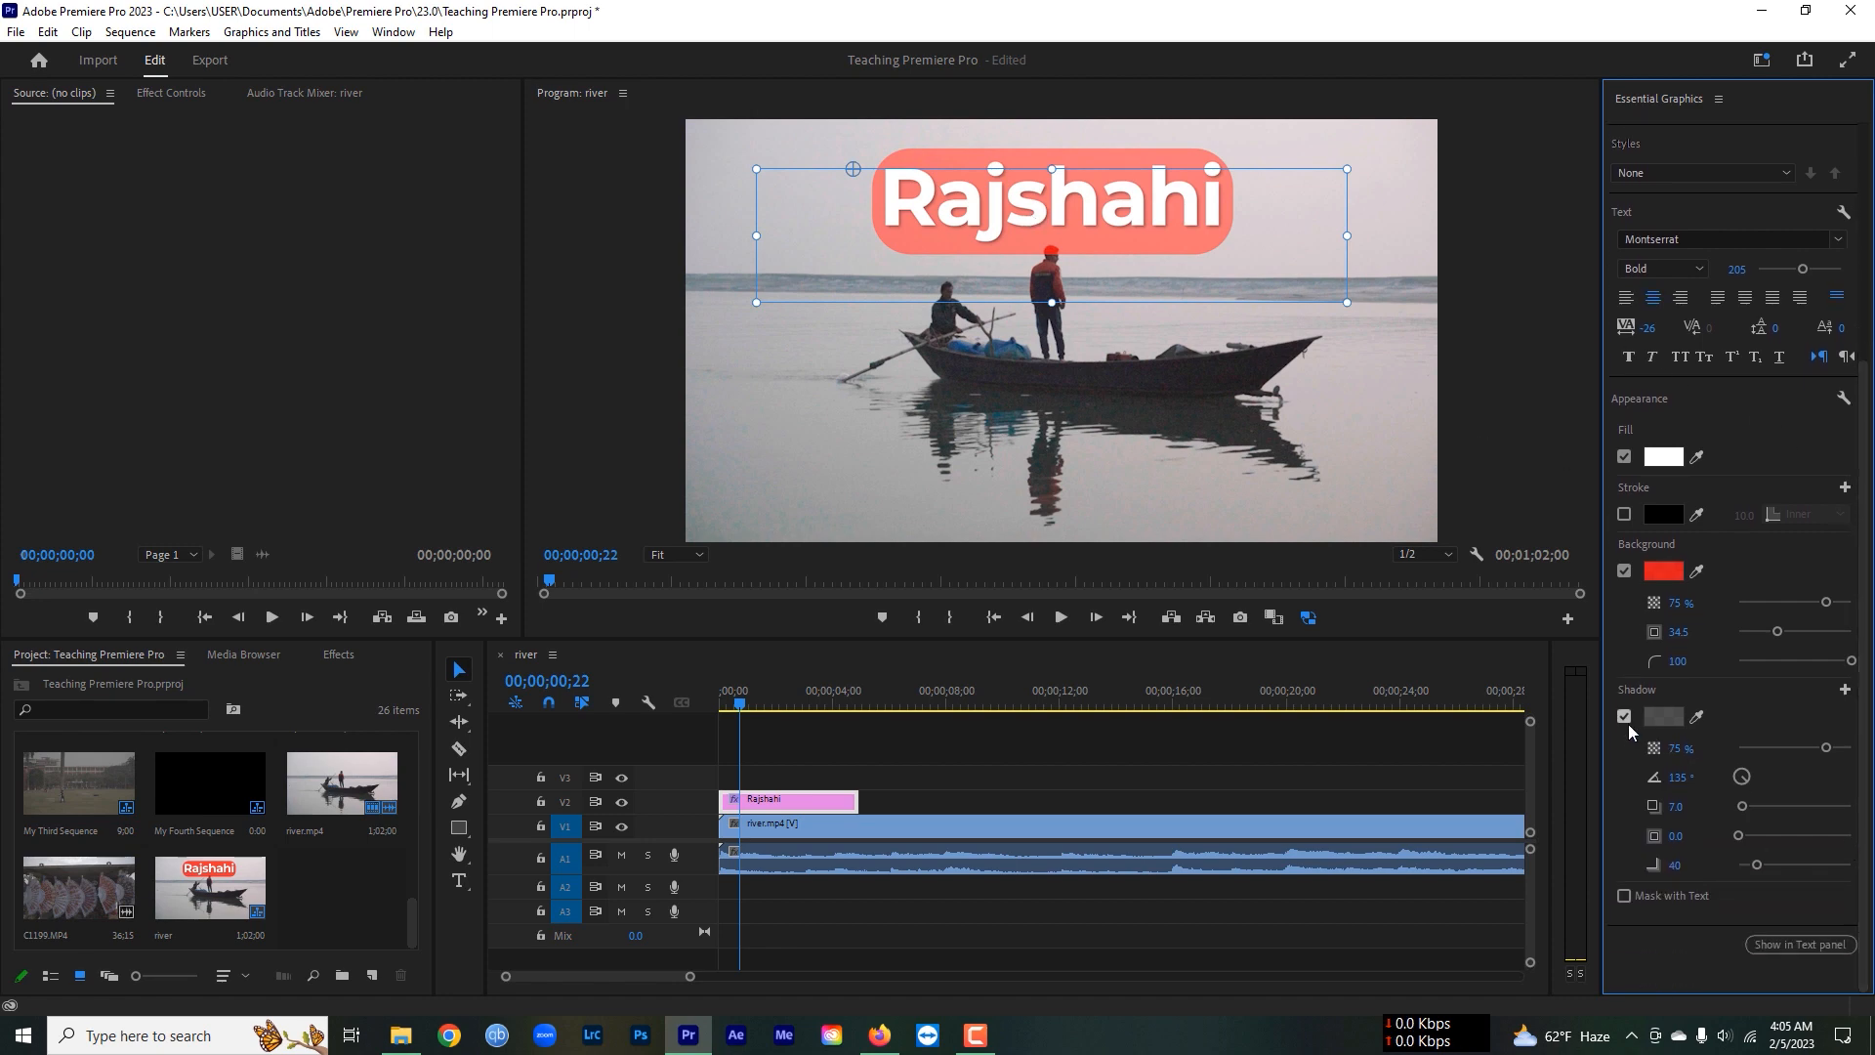
click(1626, 724)
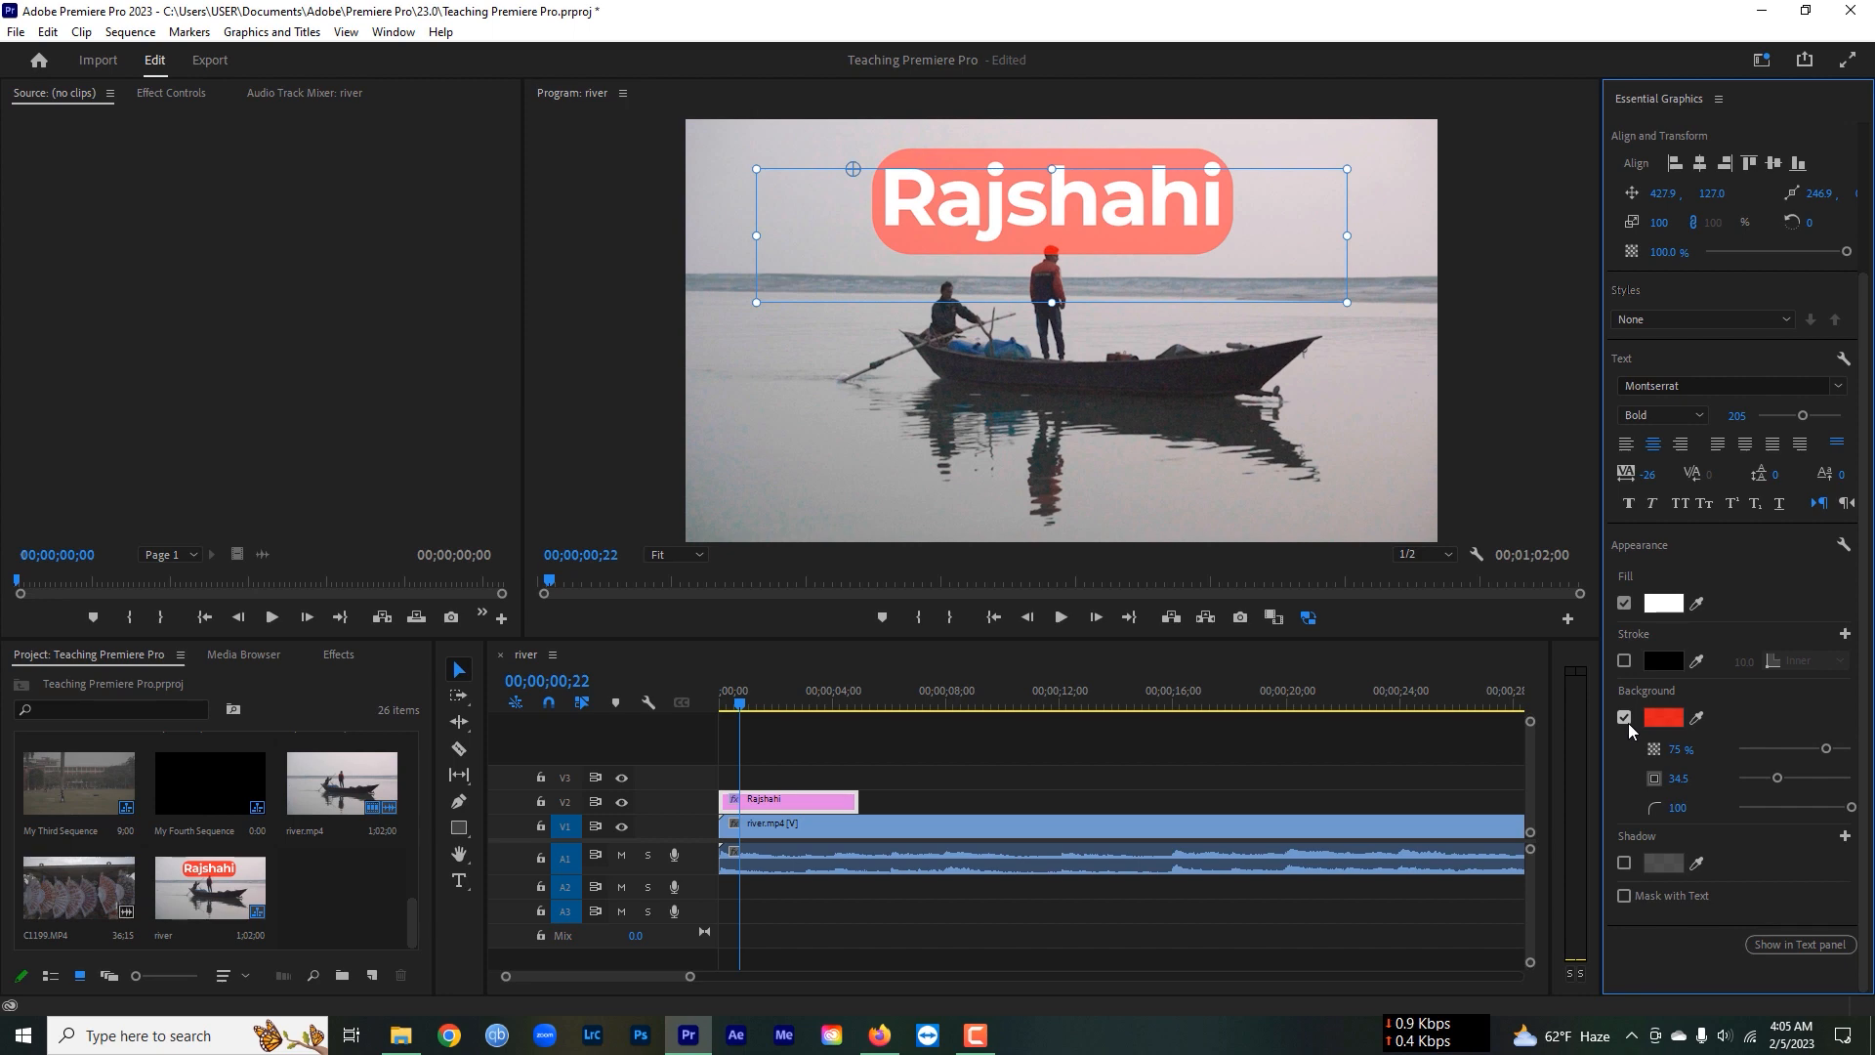
click(1624, 862)
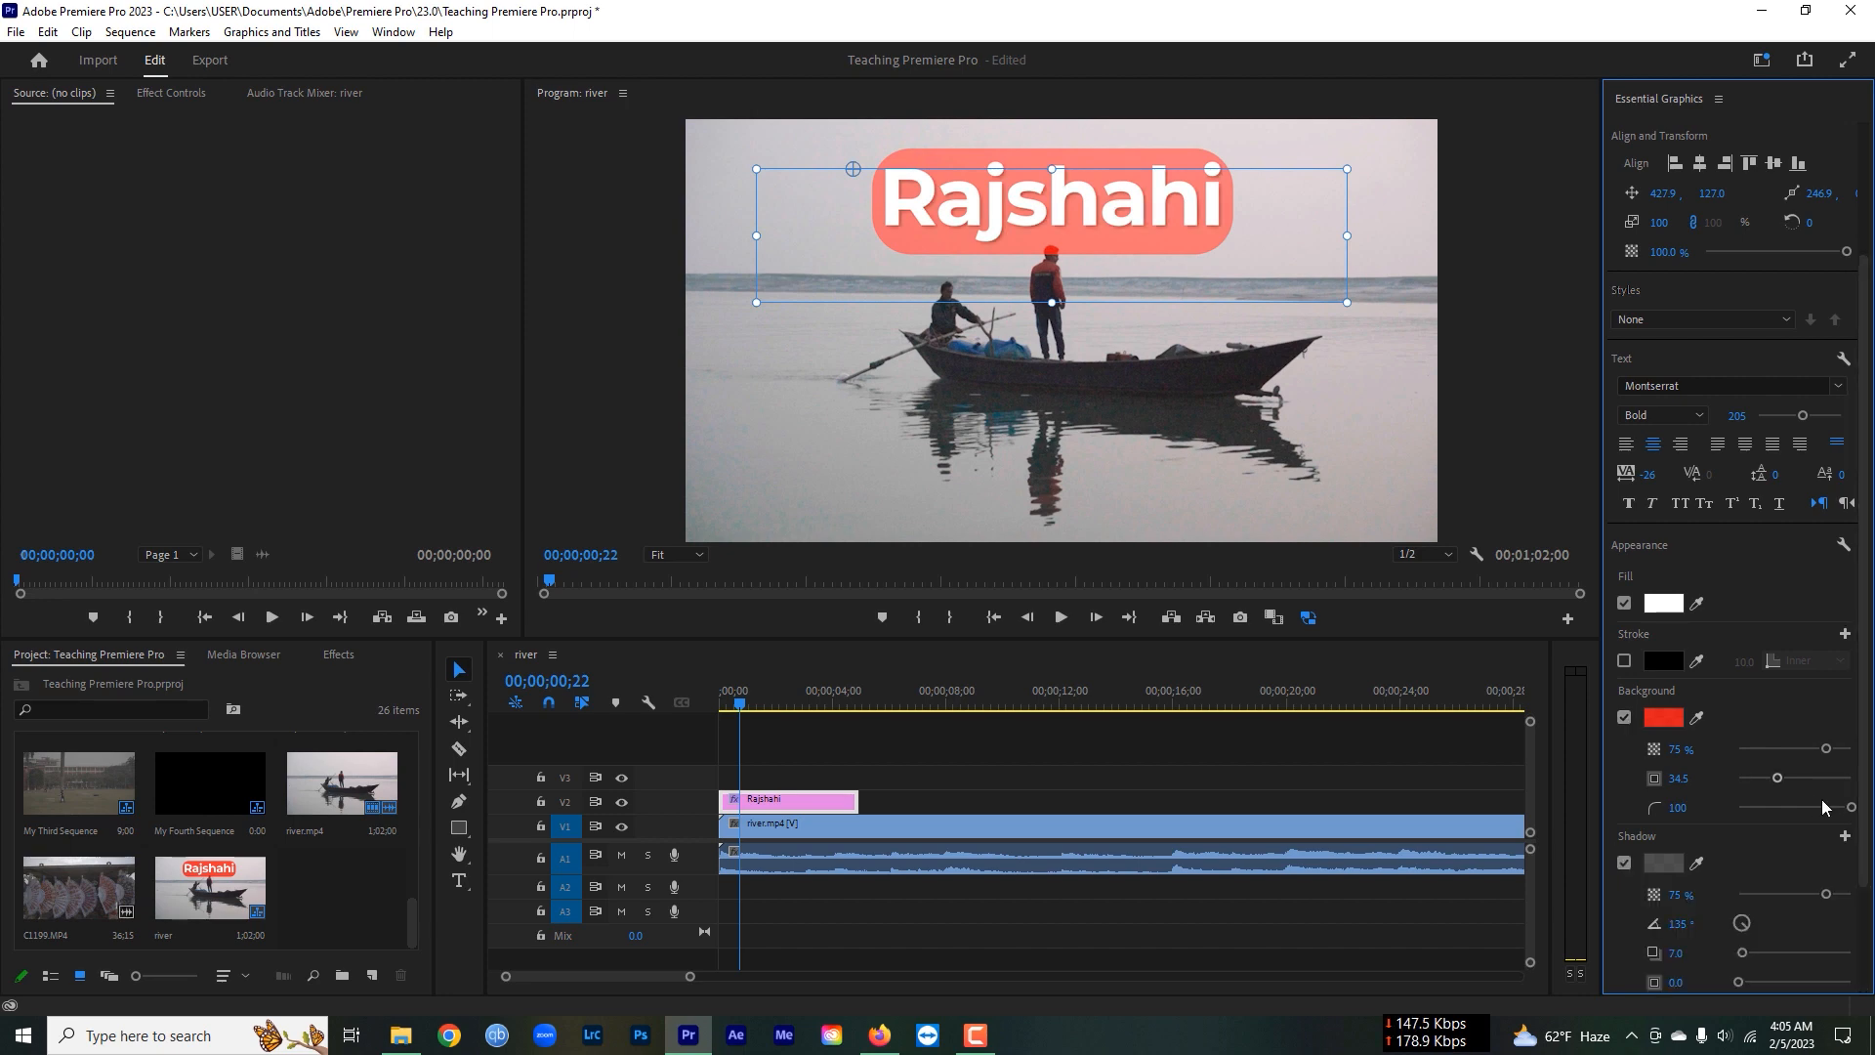
Set the Rajshahi text's shadow angle to -99°, checking the preview at 75% zoom and returning it to Fit.
scroll(1678, 764, down, 3)
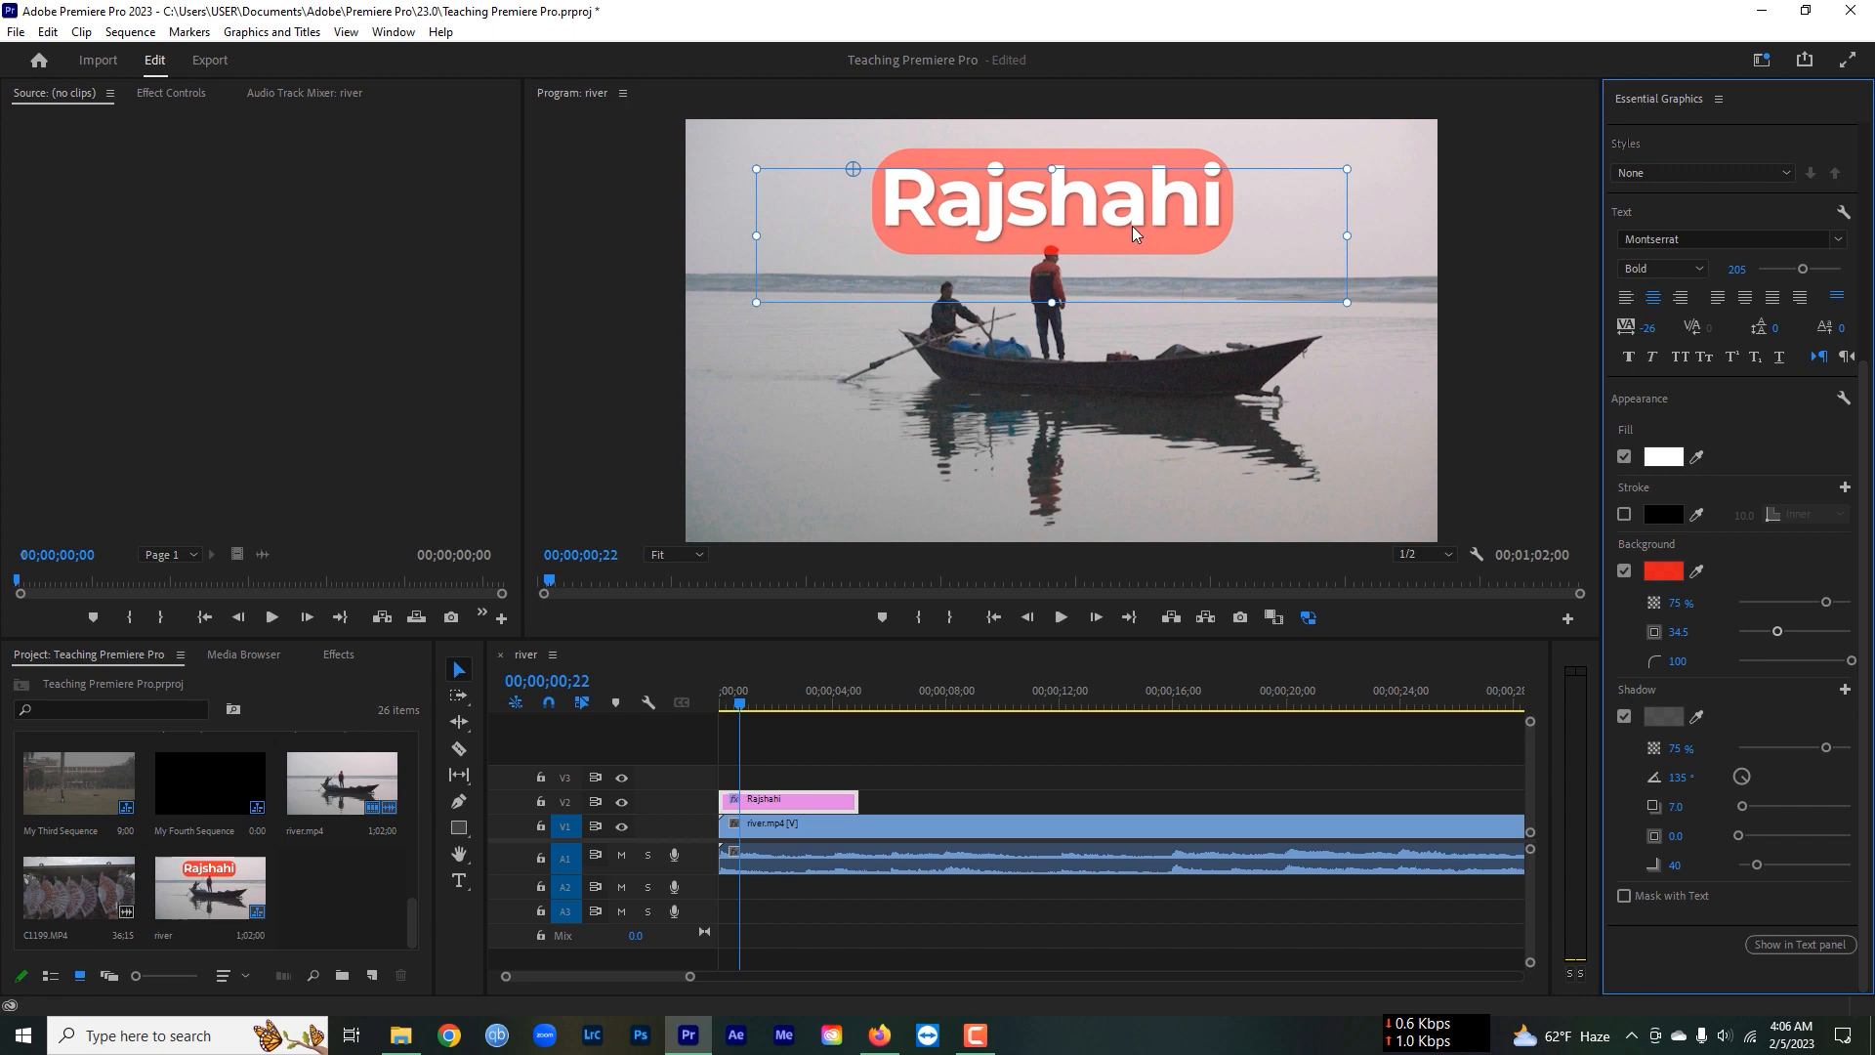
mouse_move(1689, 778)
mouse_down()
mouse_move(1865, 778)
mouse_move(1713, 762)
mouse_up()
click(668, 556)
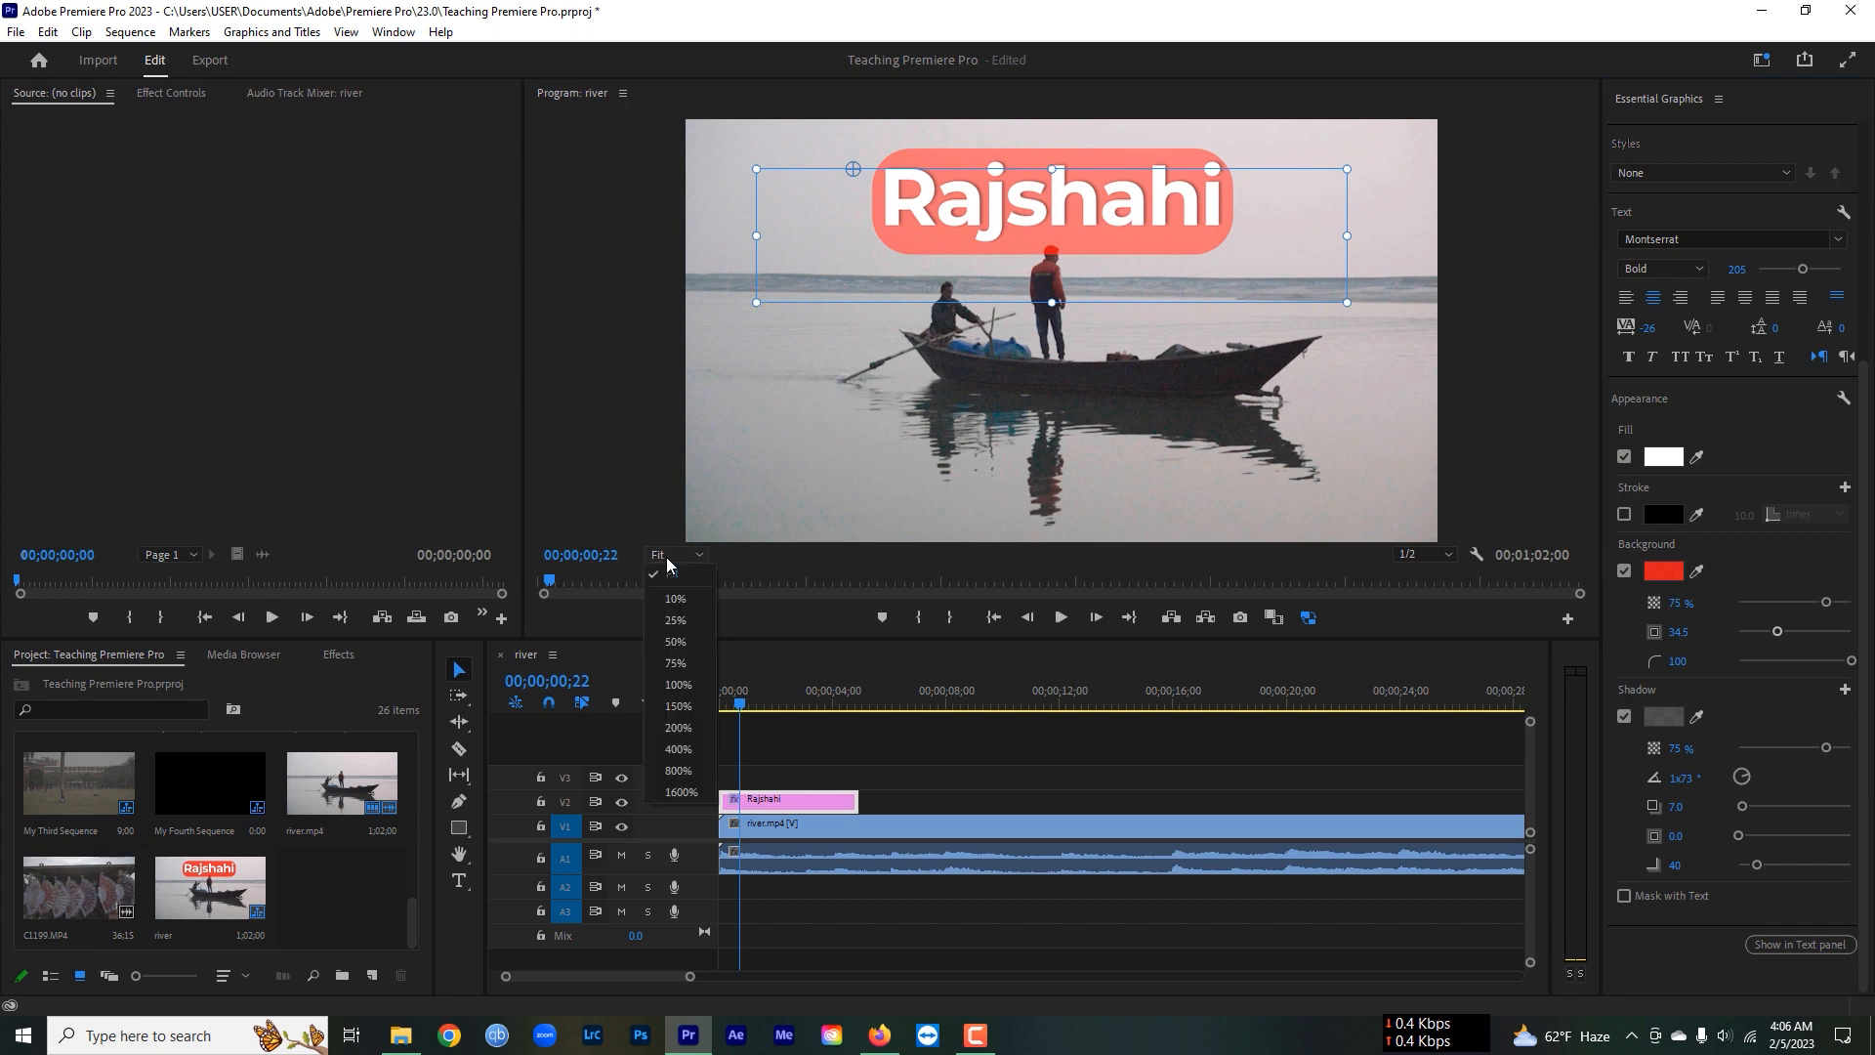
click(686, 664)
drag(1588, 407, 1578, 312)
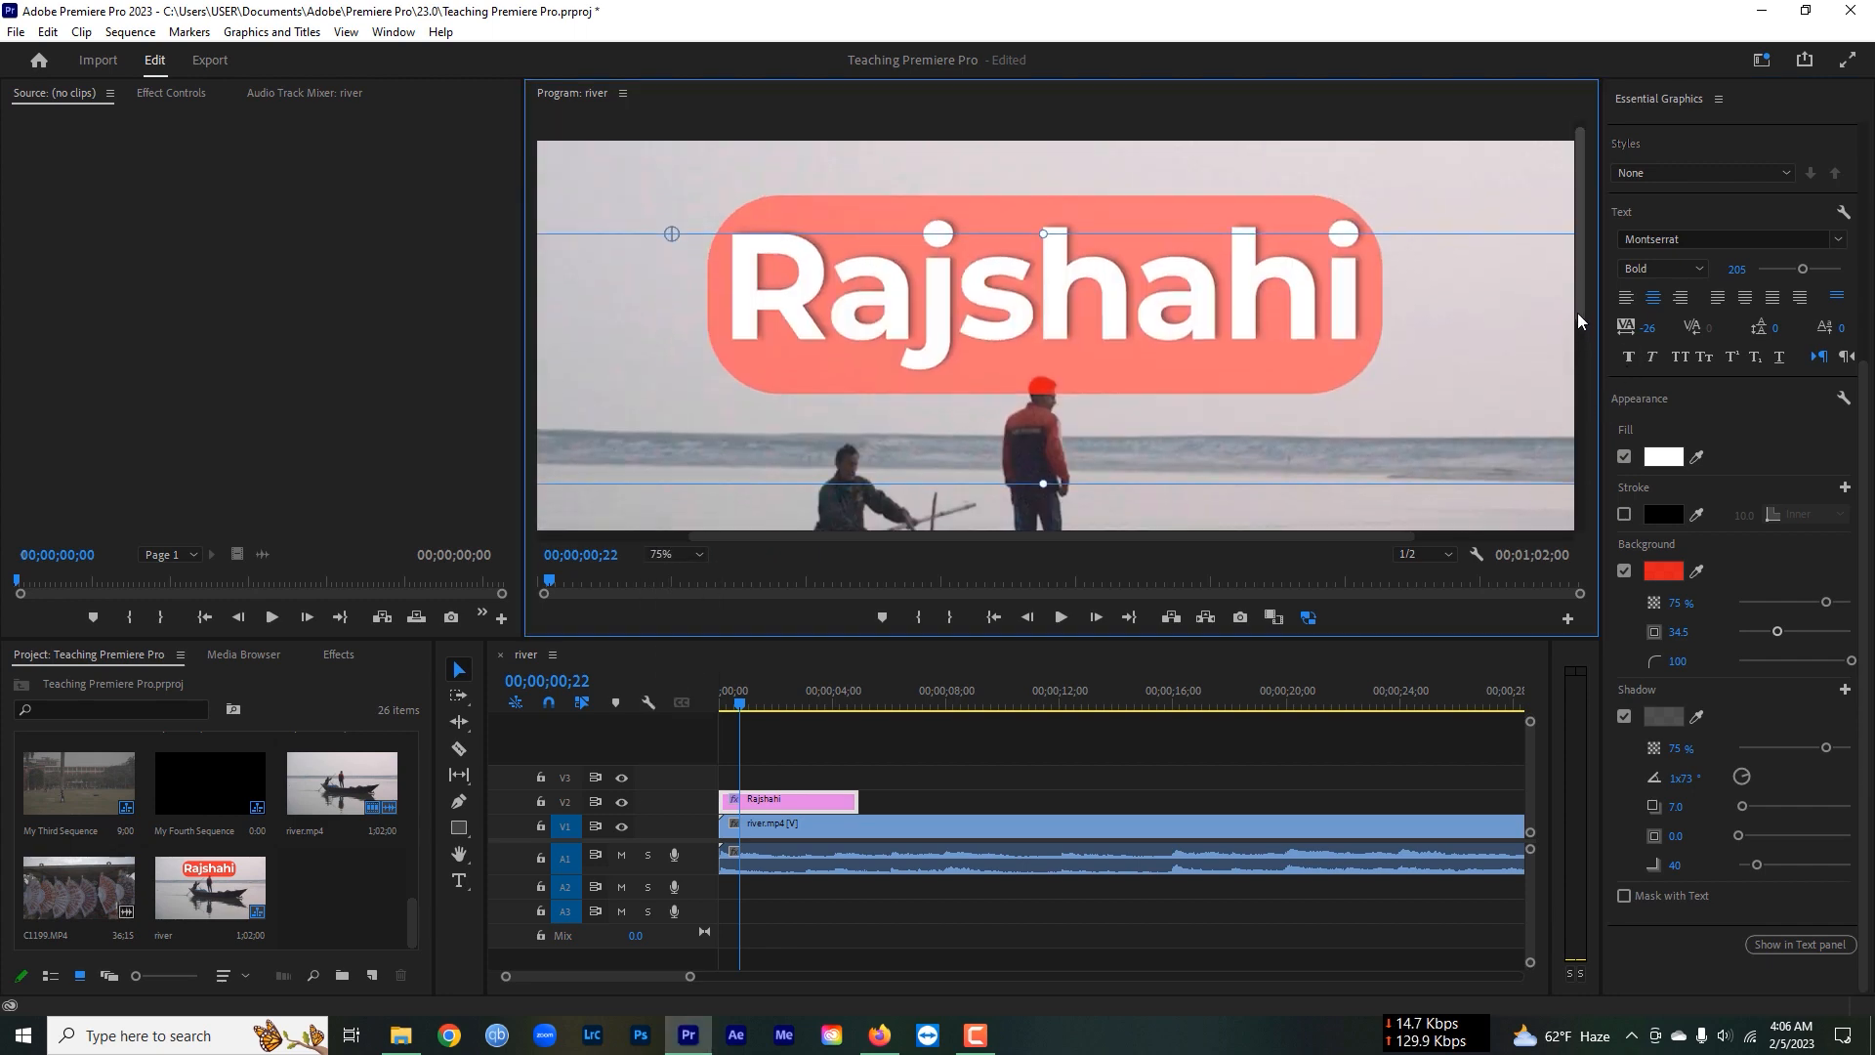
click(1691, 782)
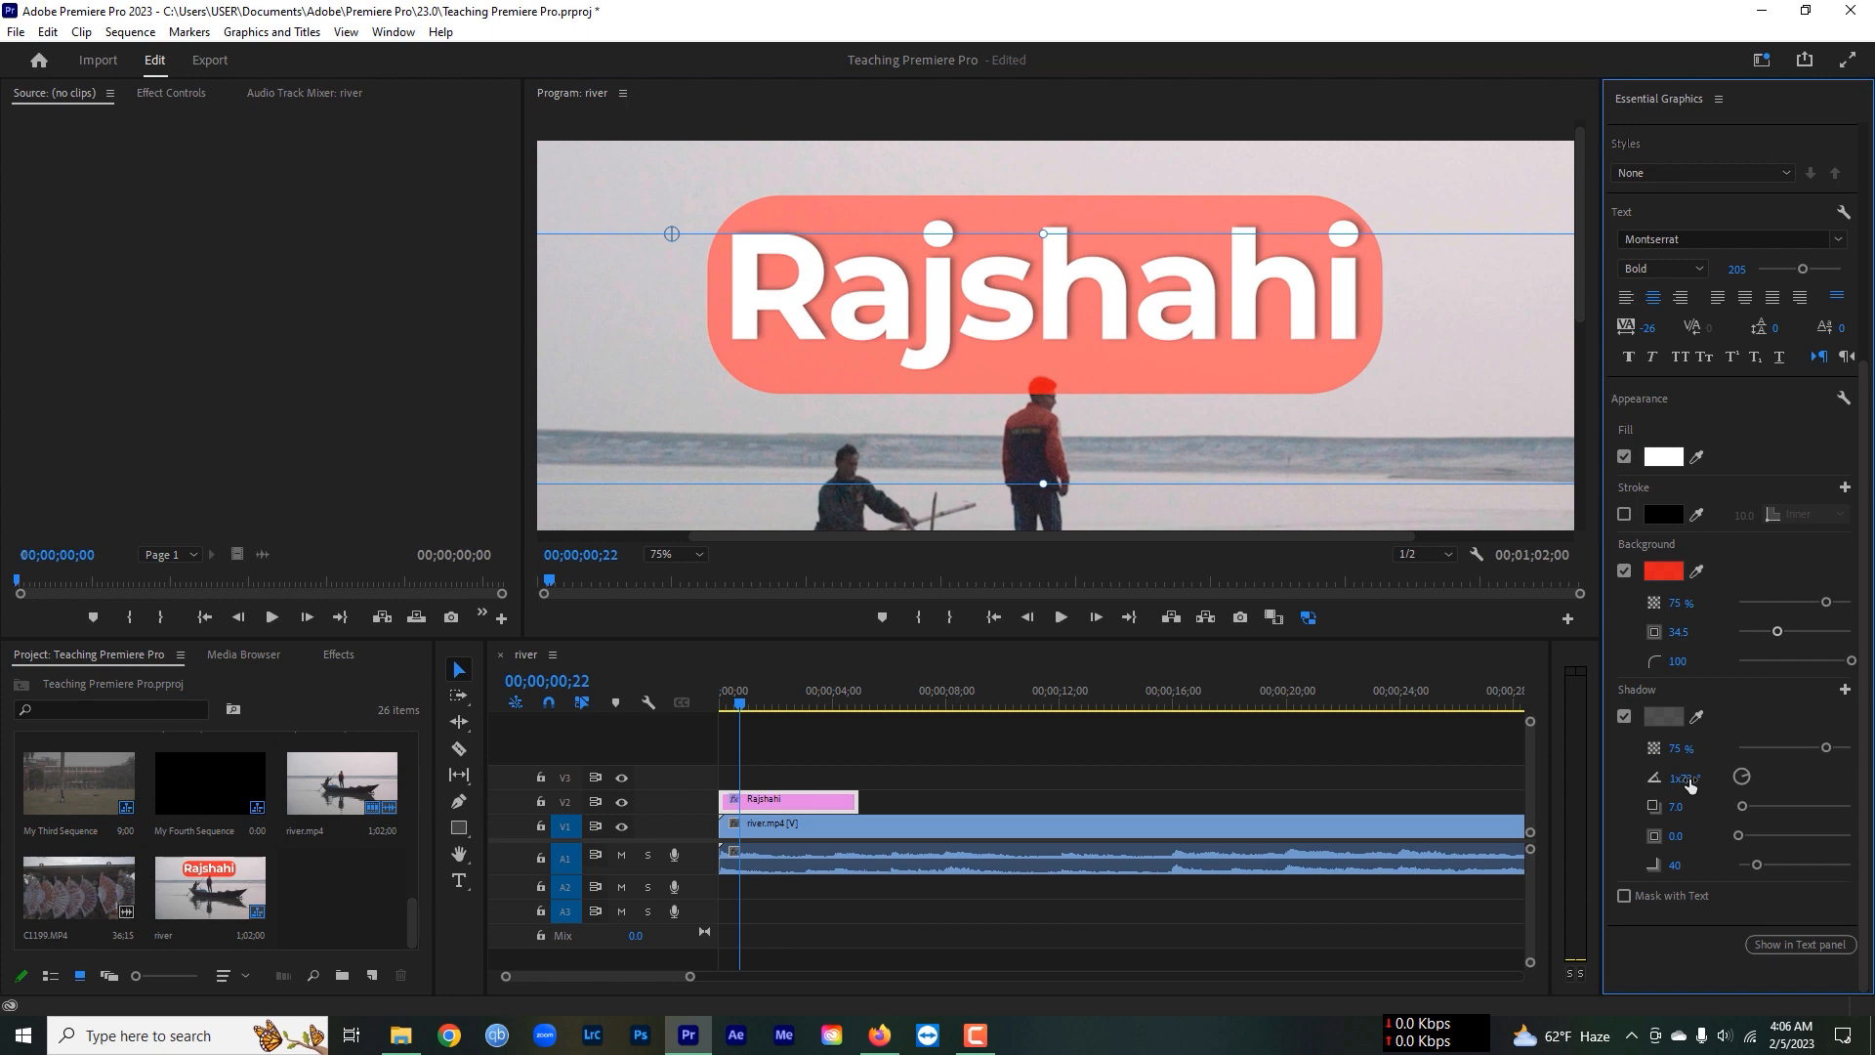
mouse_move(1690, 782)
mouse_down()
mouse_move(1873, 782)
mouse_move(1690, 782)
mouse_up()
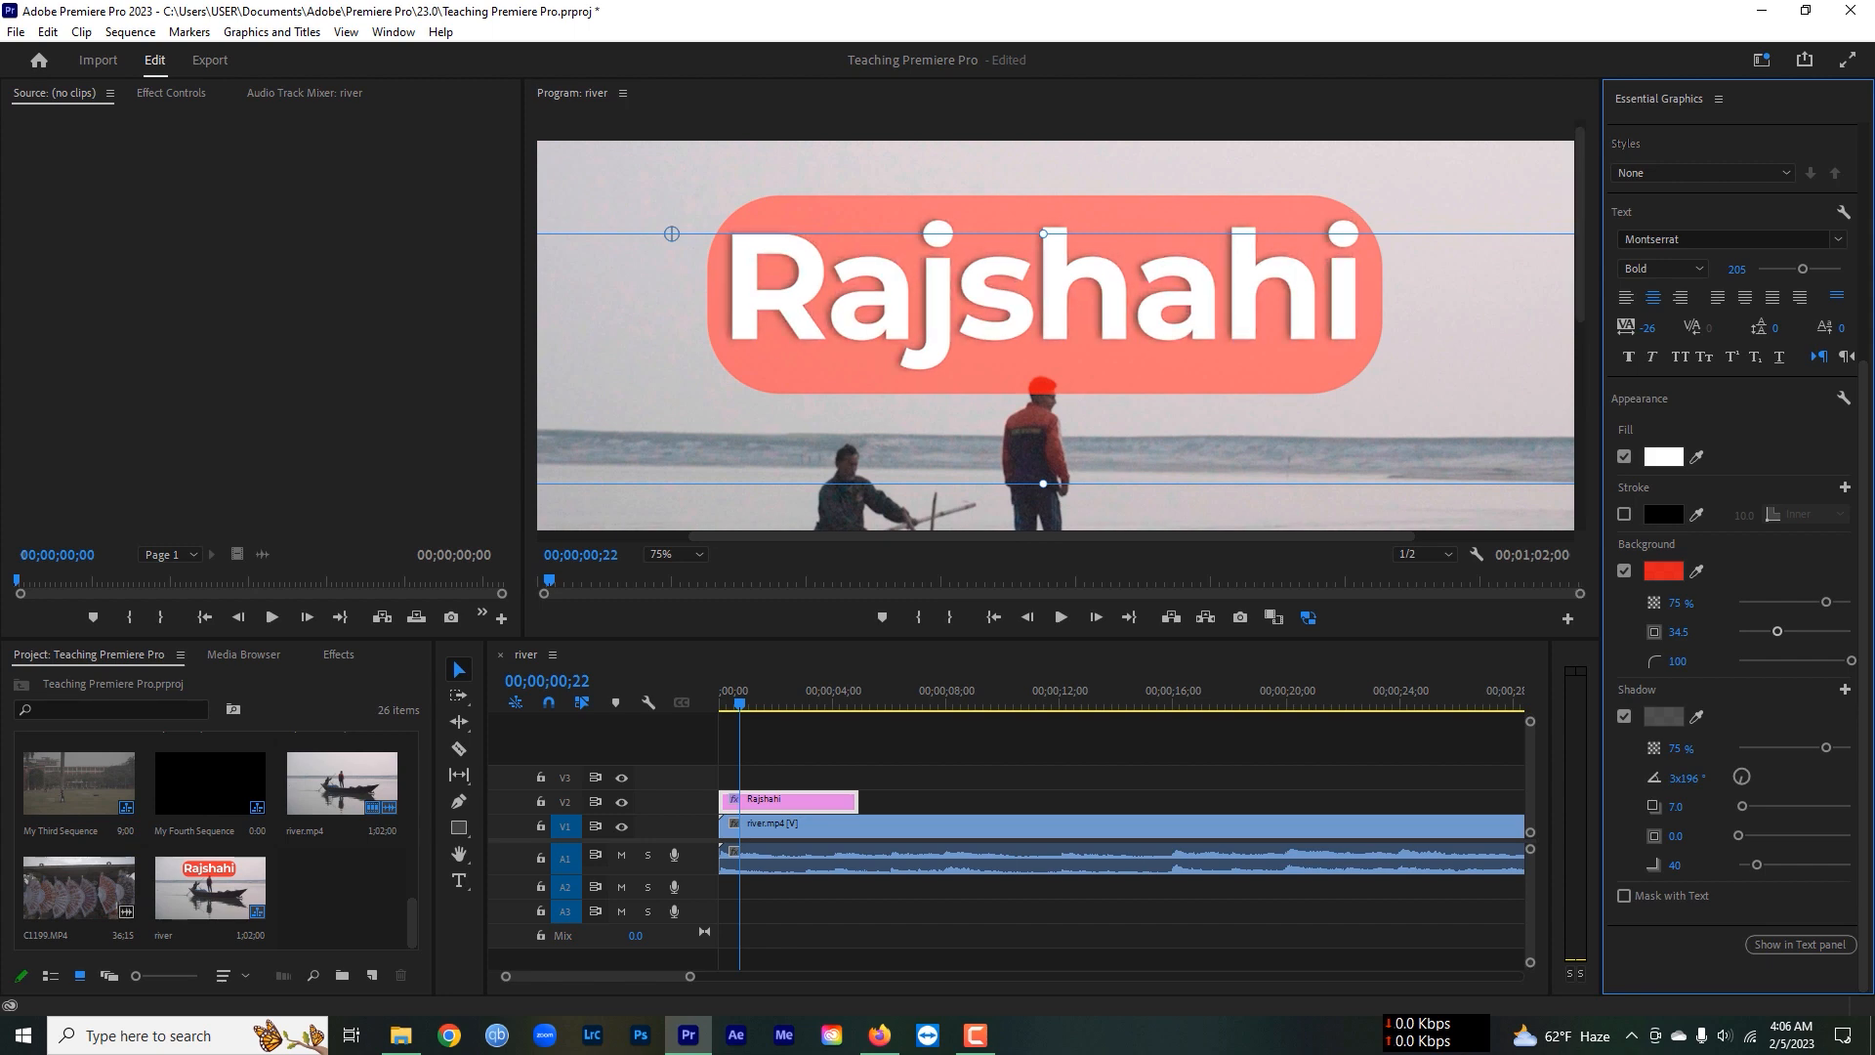
click(672, 559)
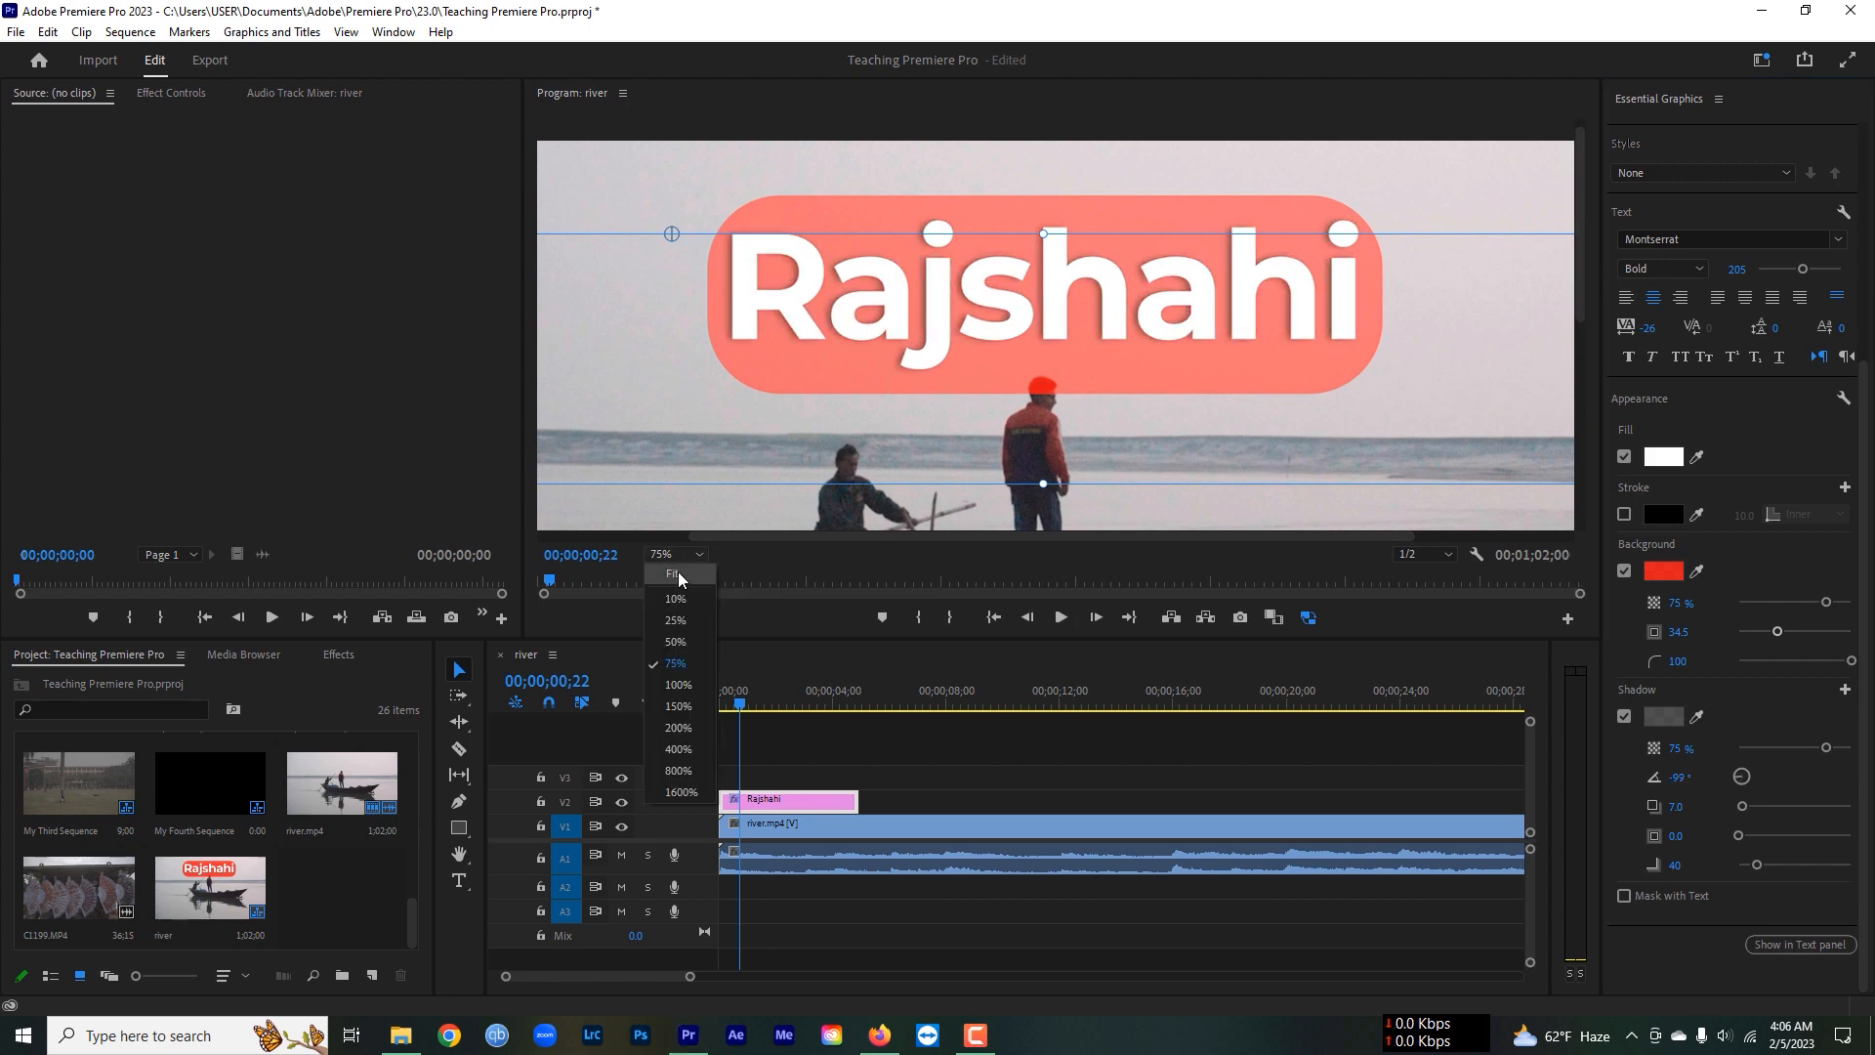
click(678, 571)
click(1722, 793)
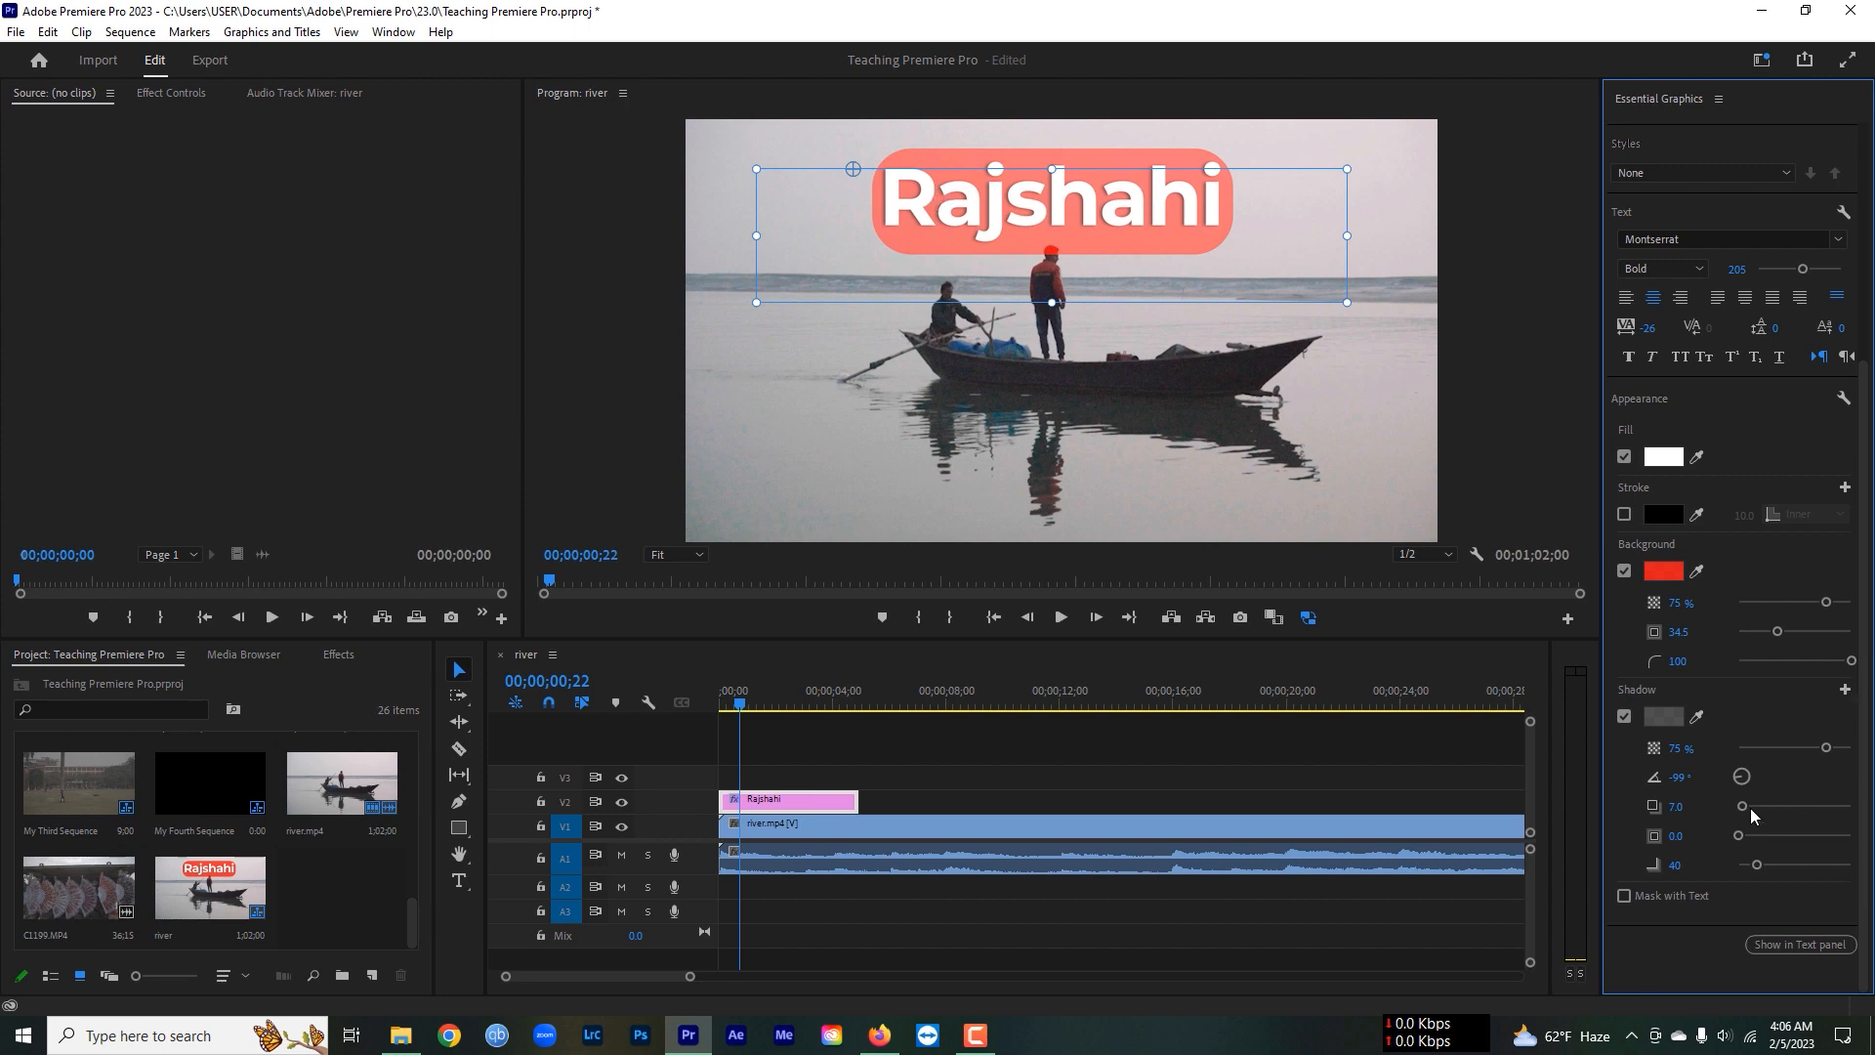
Set the text shadow's distance to 17.2 and both its size and blur to 0.
mouse_move(1742, 806)
mouse_down()
mouse_move(1851, 822)
mouse_move(1736, 813)
mouse_up()
mouse_move(1741, 836)
mouse_down()
mouse_move(1826, 836)
mouse_move(1724, 836)
mouse_up()
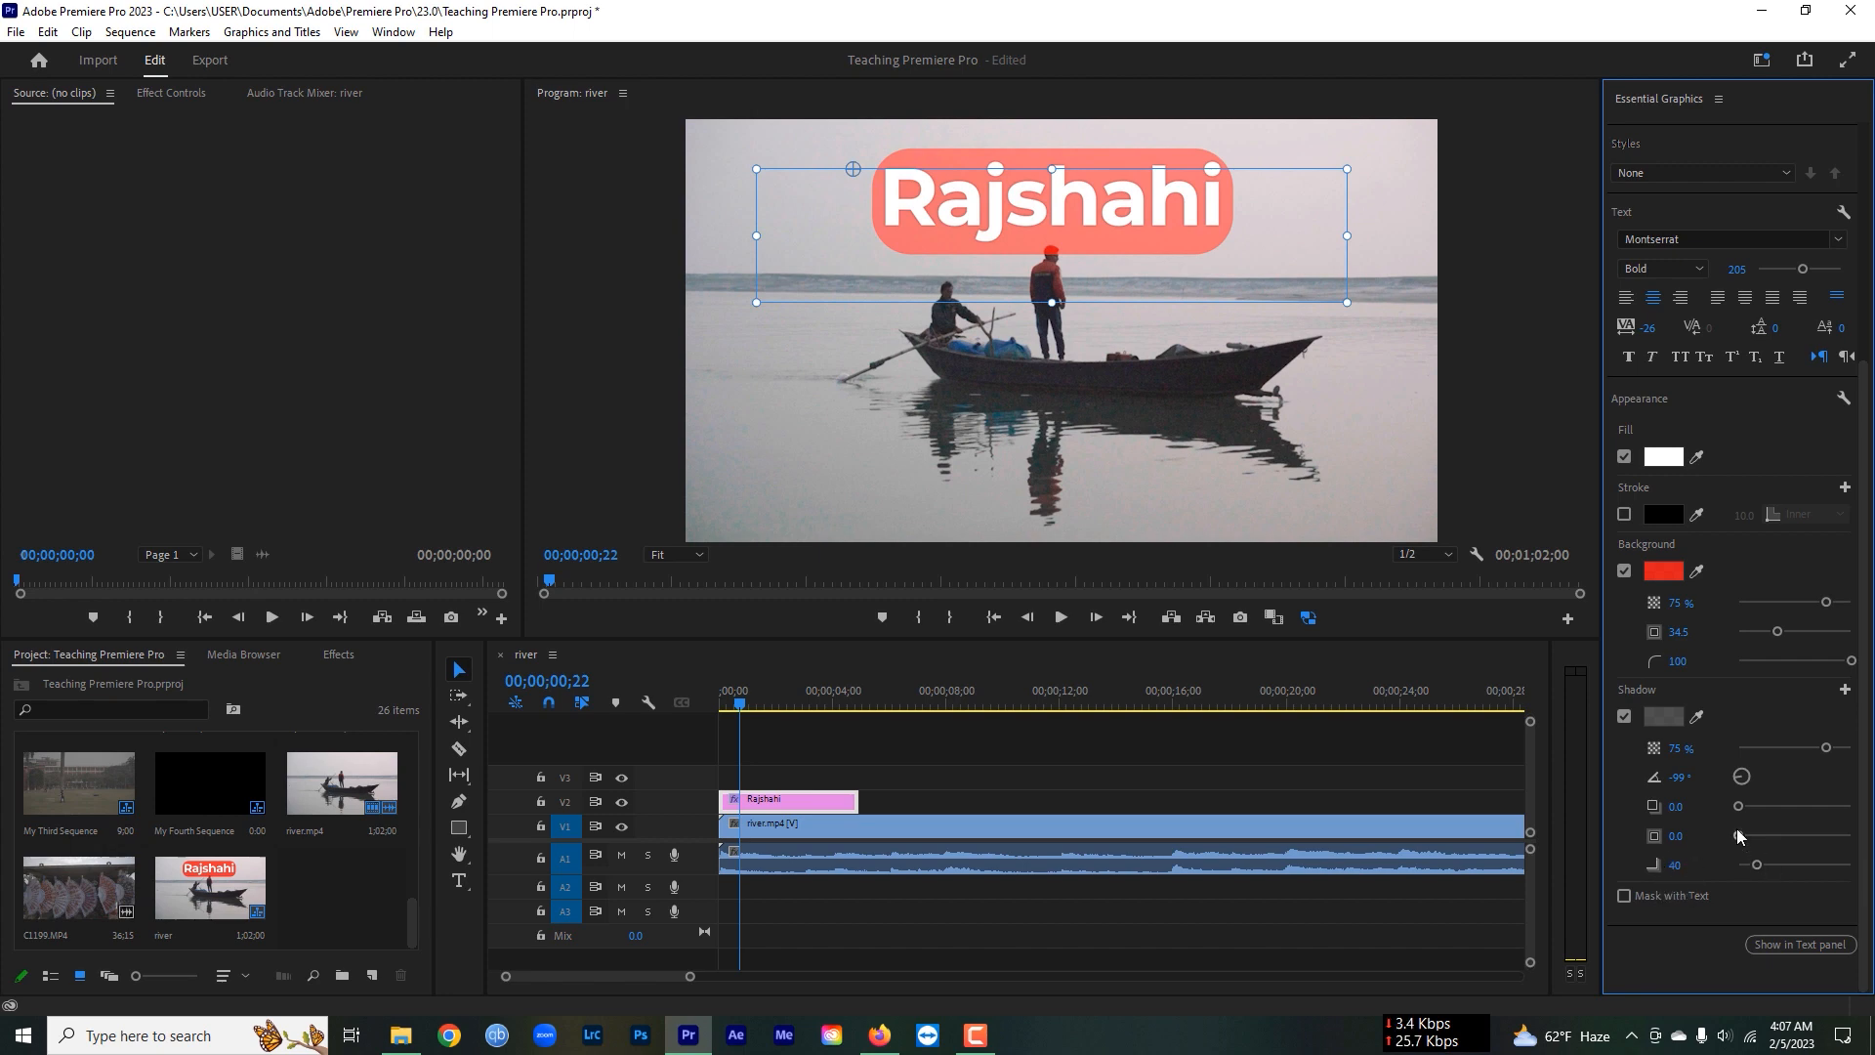
drag(1738, 806, 1725, 875)
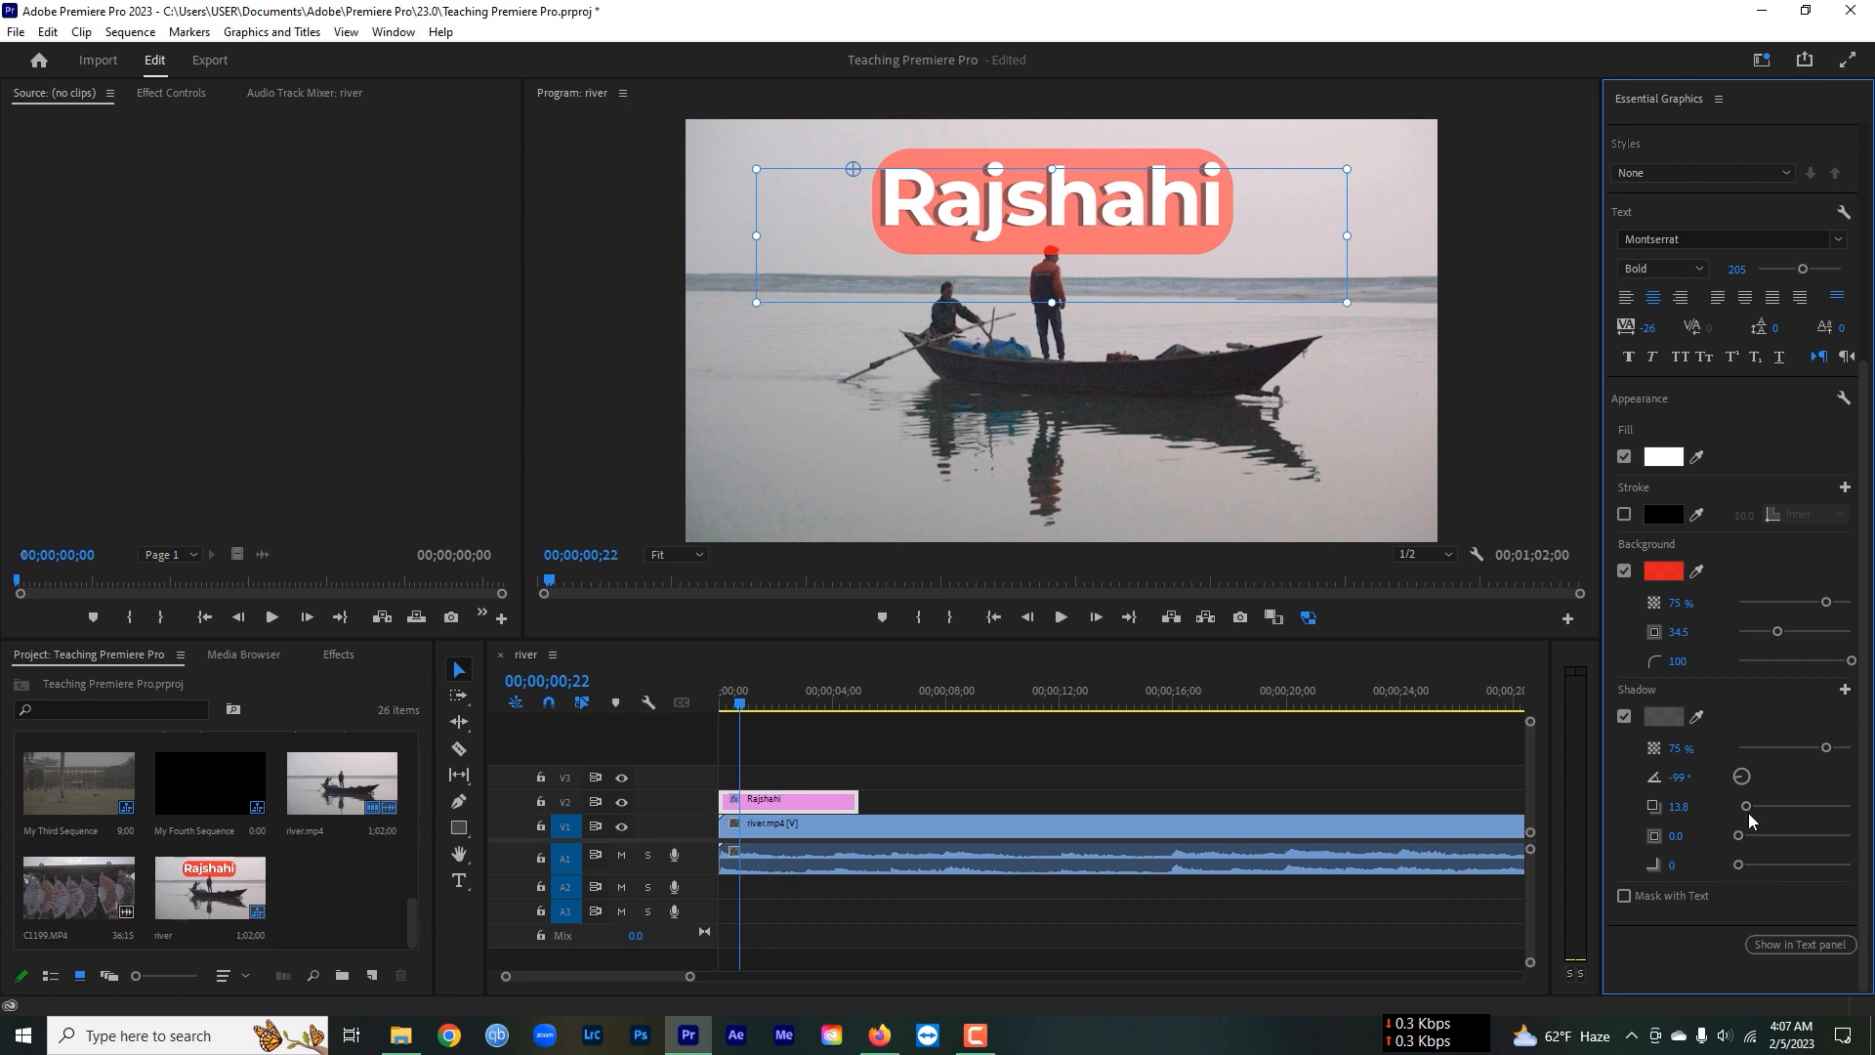
drag(1748, 807, 1746, 810)
Change the text shadow to a darker grey and reopen the Rajshahi text layer's appearance settings.
click(1671, 717)
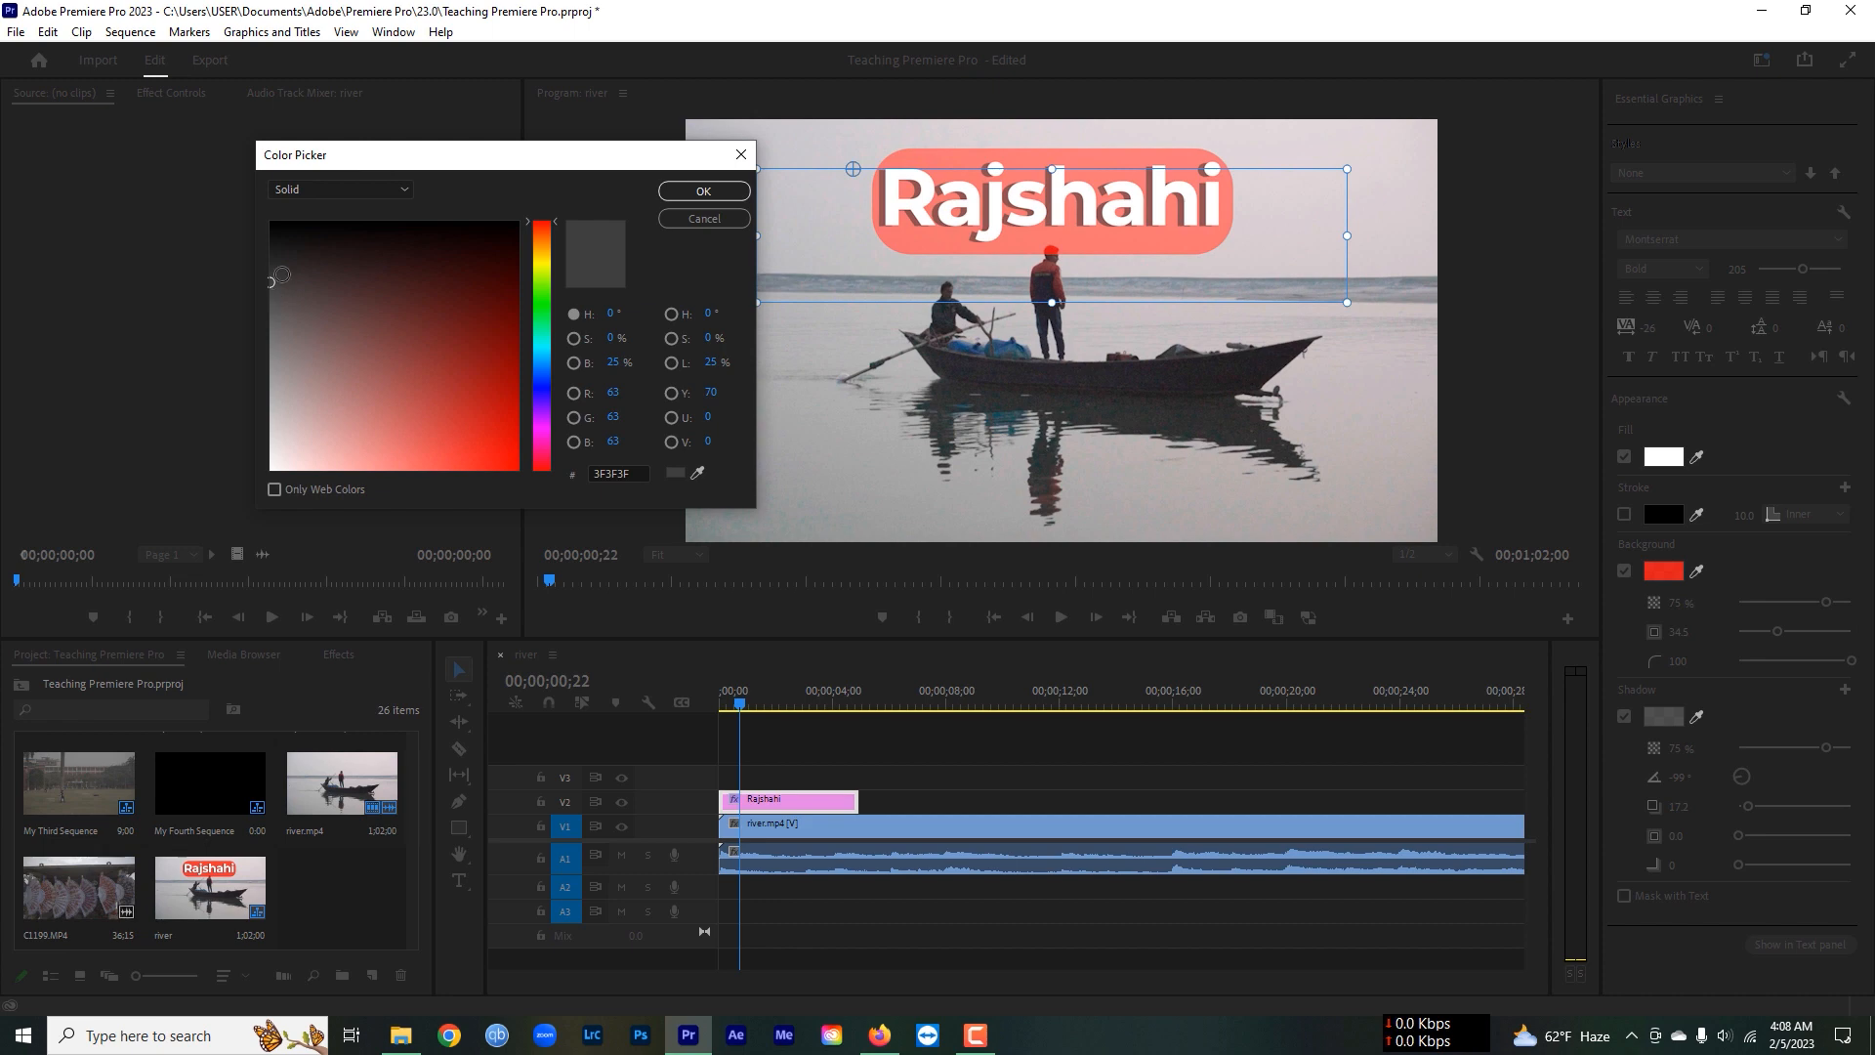
click(703, 191)
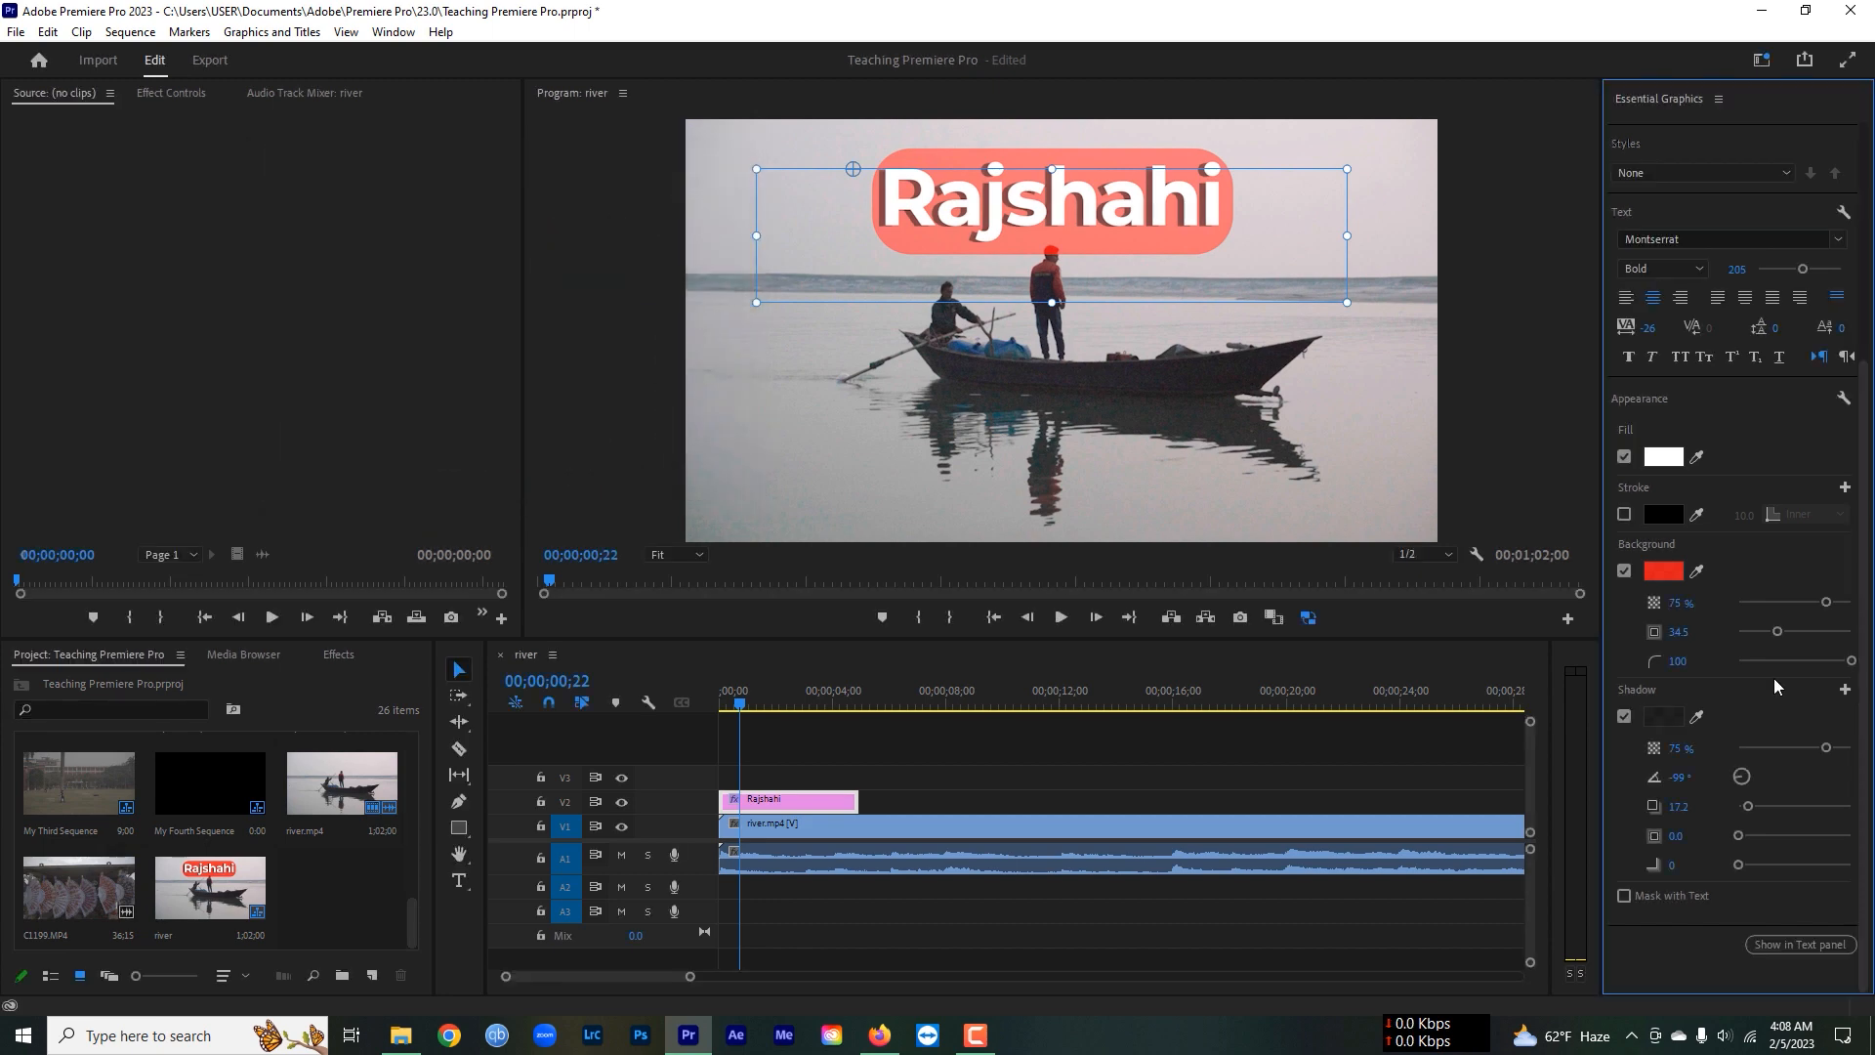
click(880, 750)
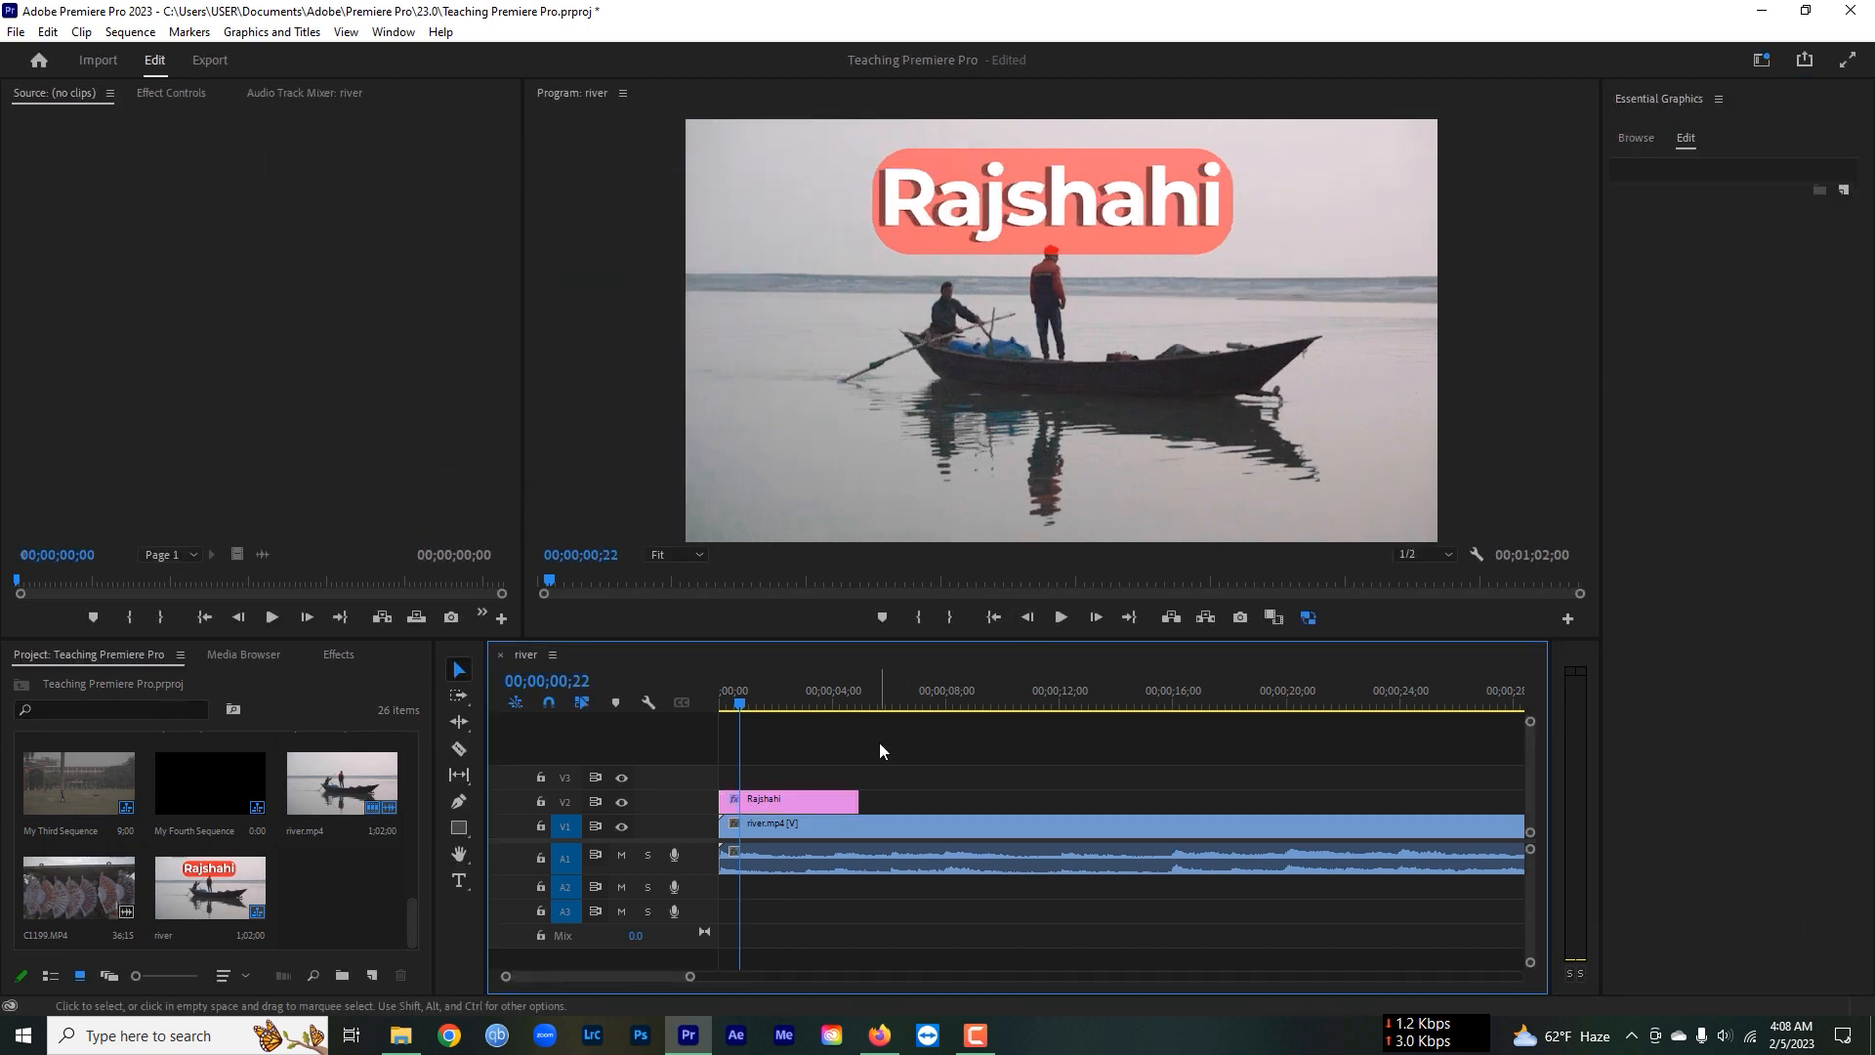
click(770, 797)
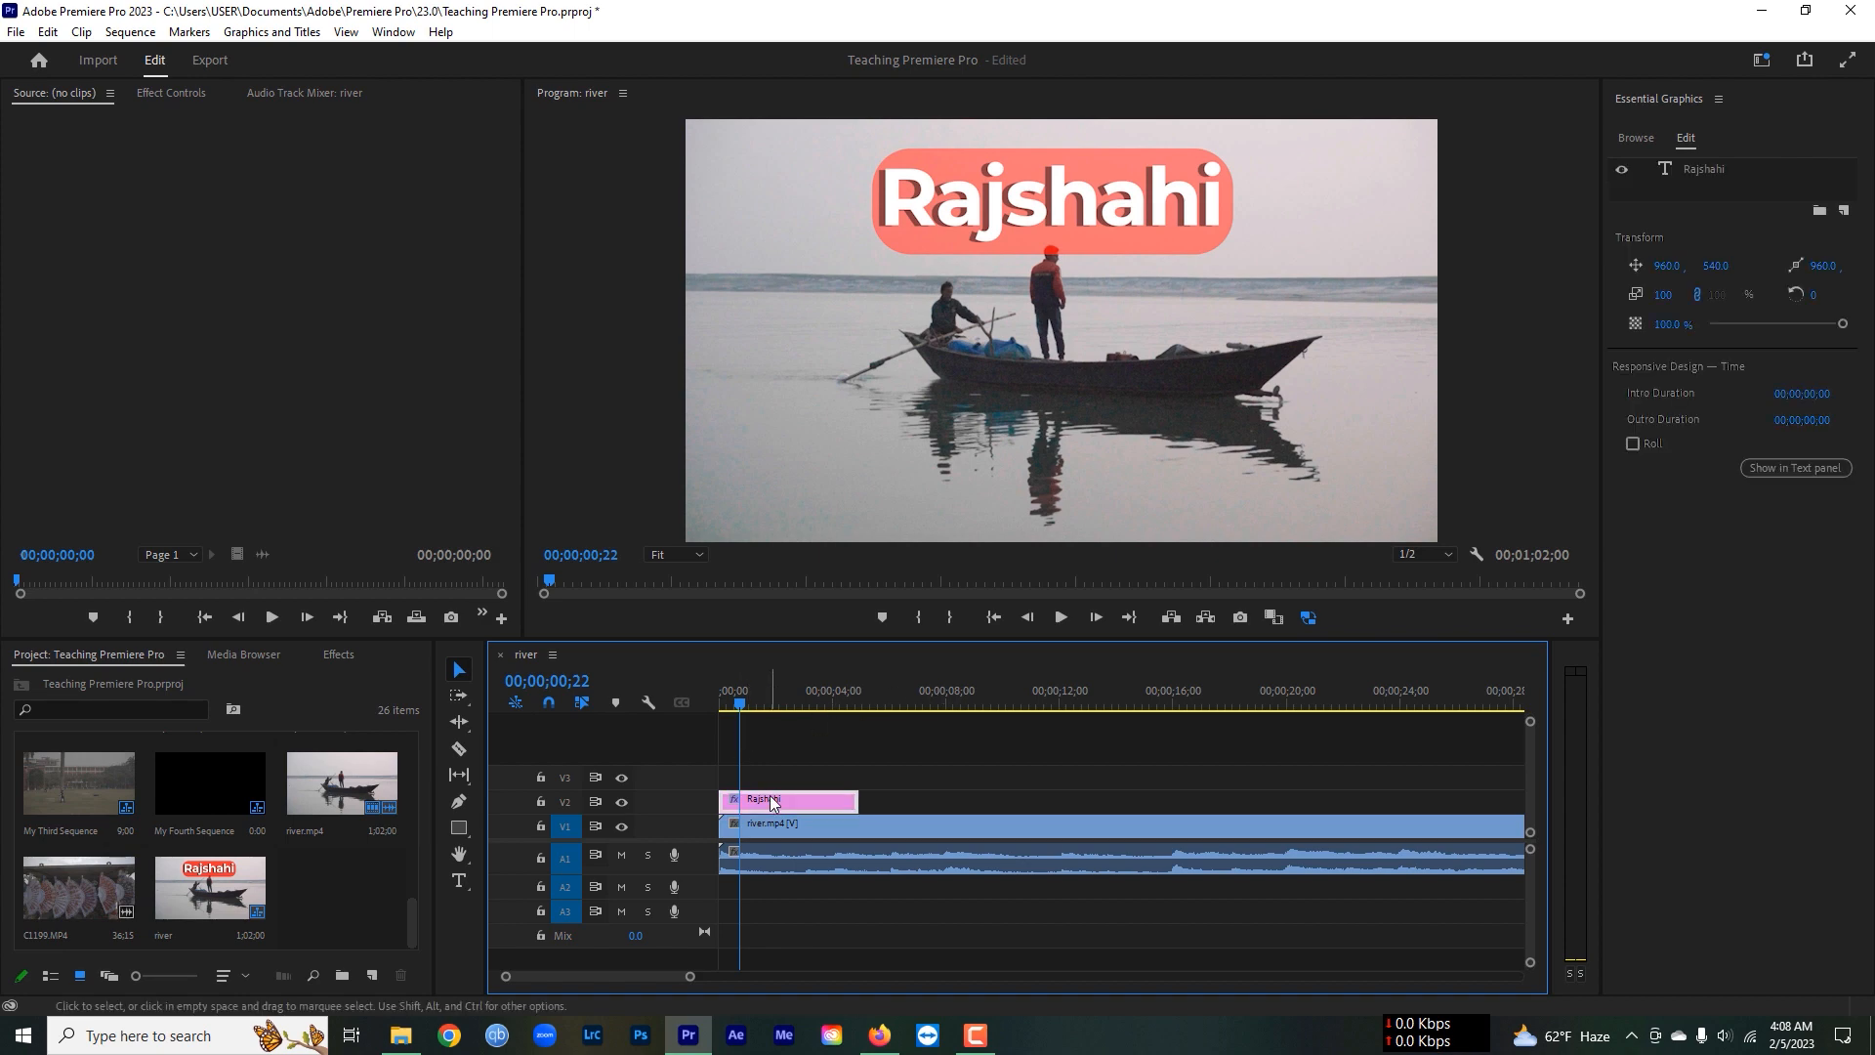
click(1716, 176)
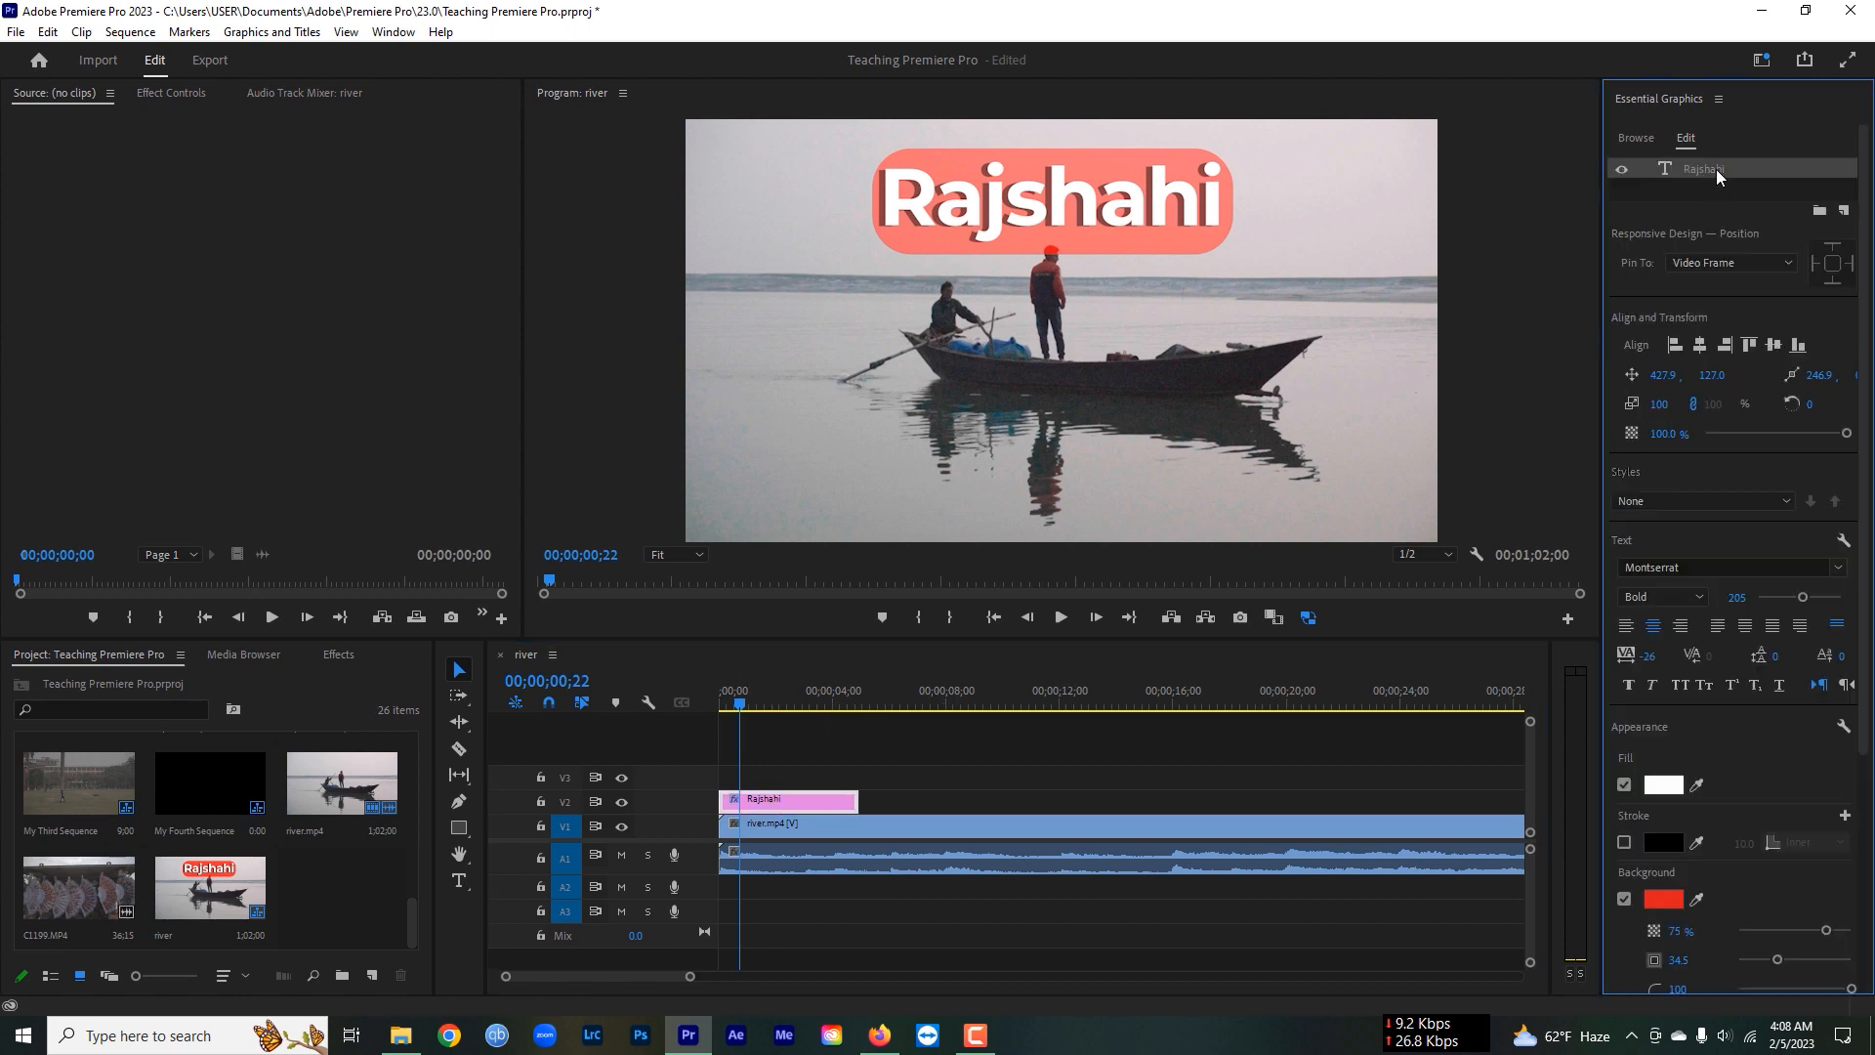
drag(1865, 456, 1867, 687)
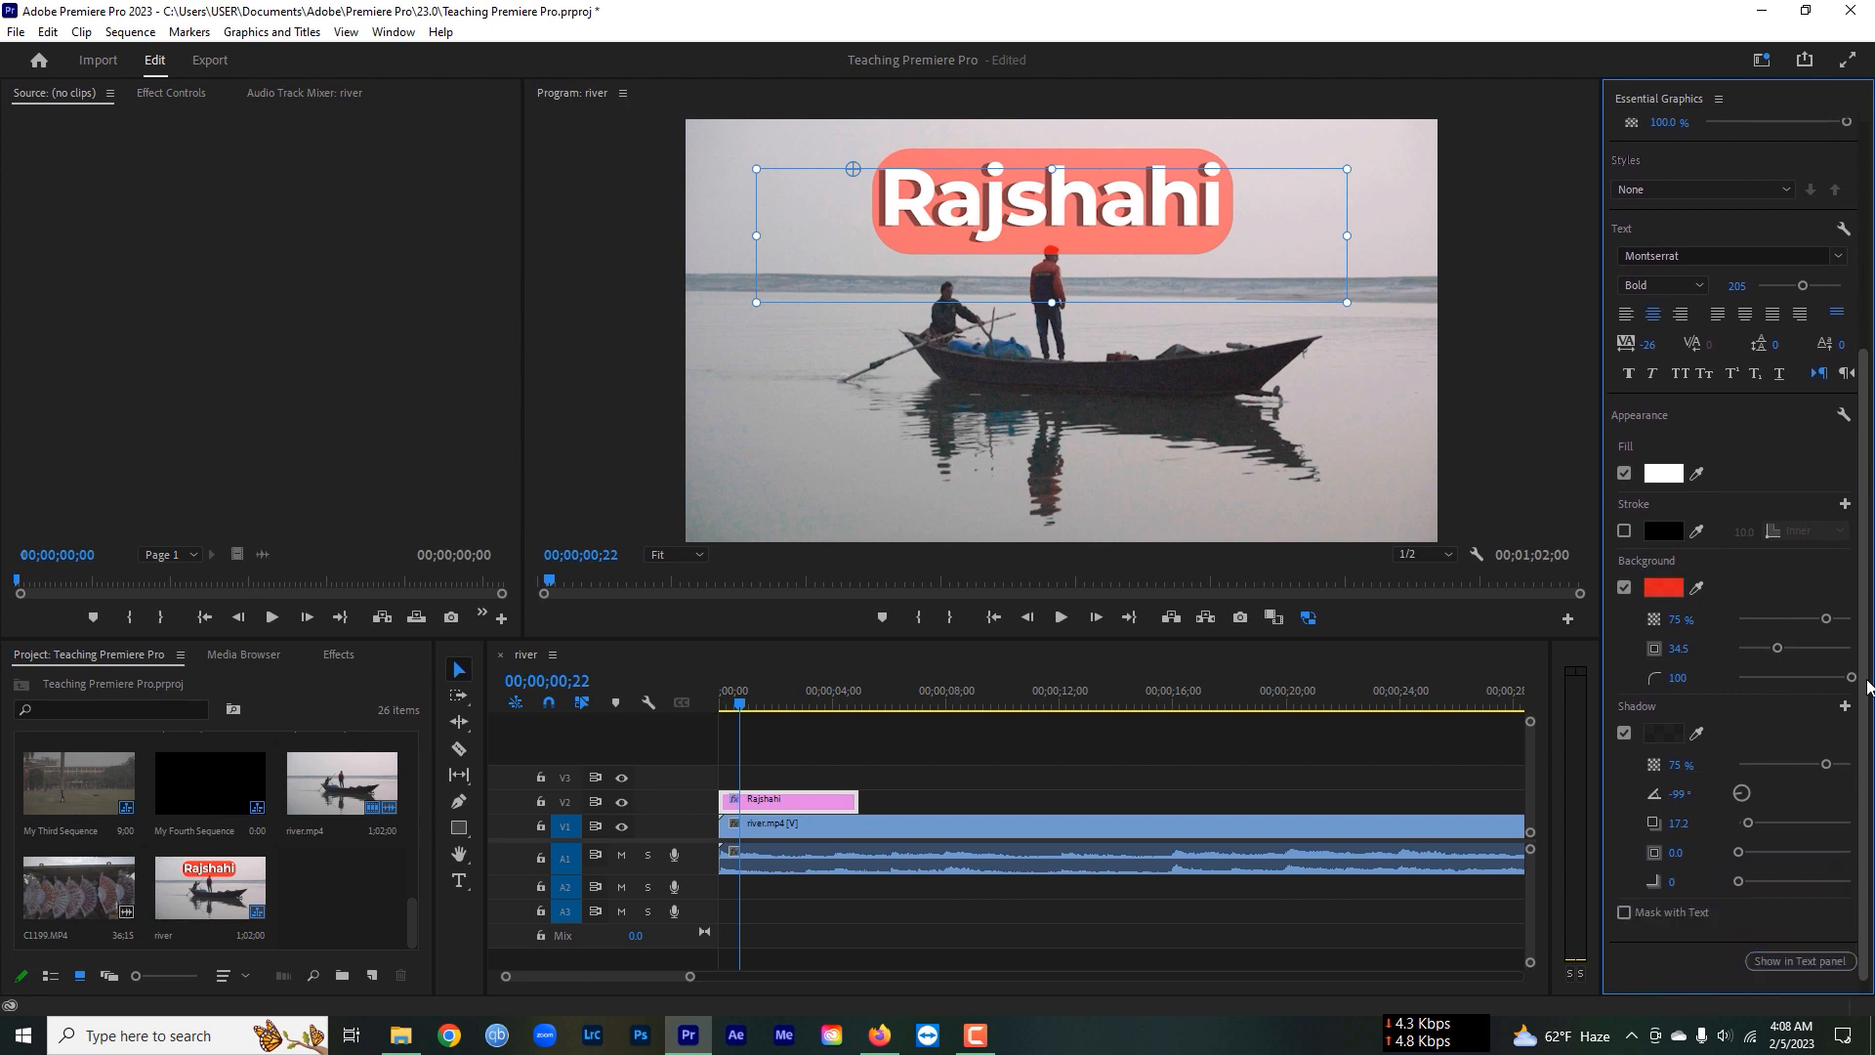
Lengthen the Rajshahi title clip to about 14 seconds and shift it to start about 4 seconds into the sequence.
drag(826, 799, 1037, 801)
drag(769, 802, 857, 814)
drag(722, 973, 822, 977)
Play the river sequence from the start to 00;00;10;27 to preview when the title appears.
click(540, 583)
key(space)
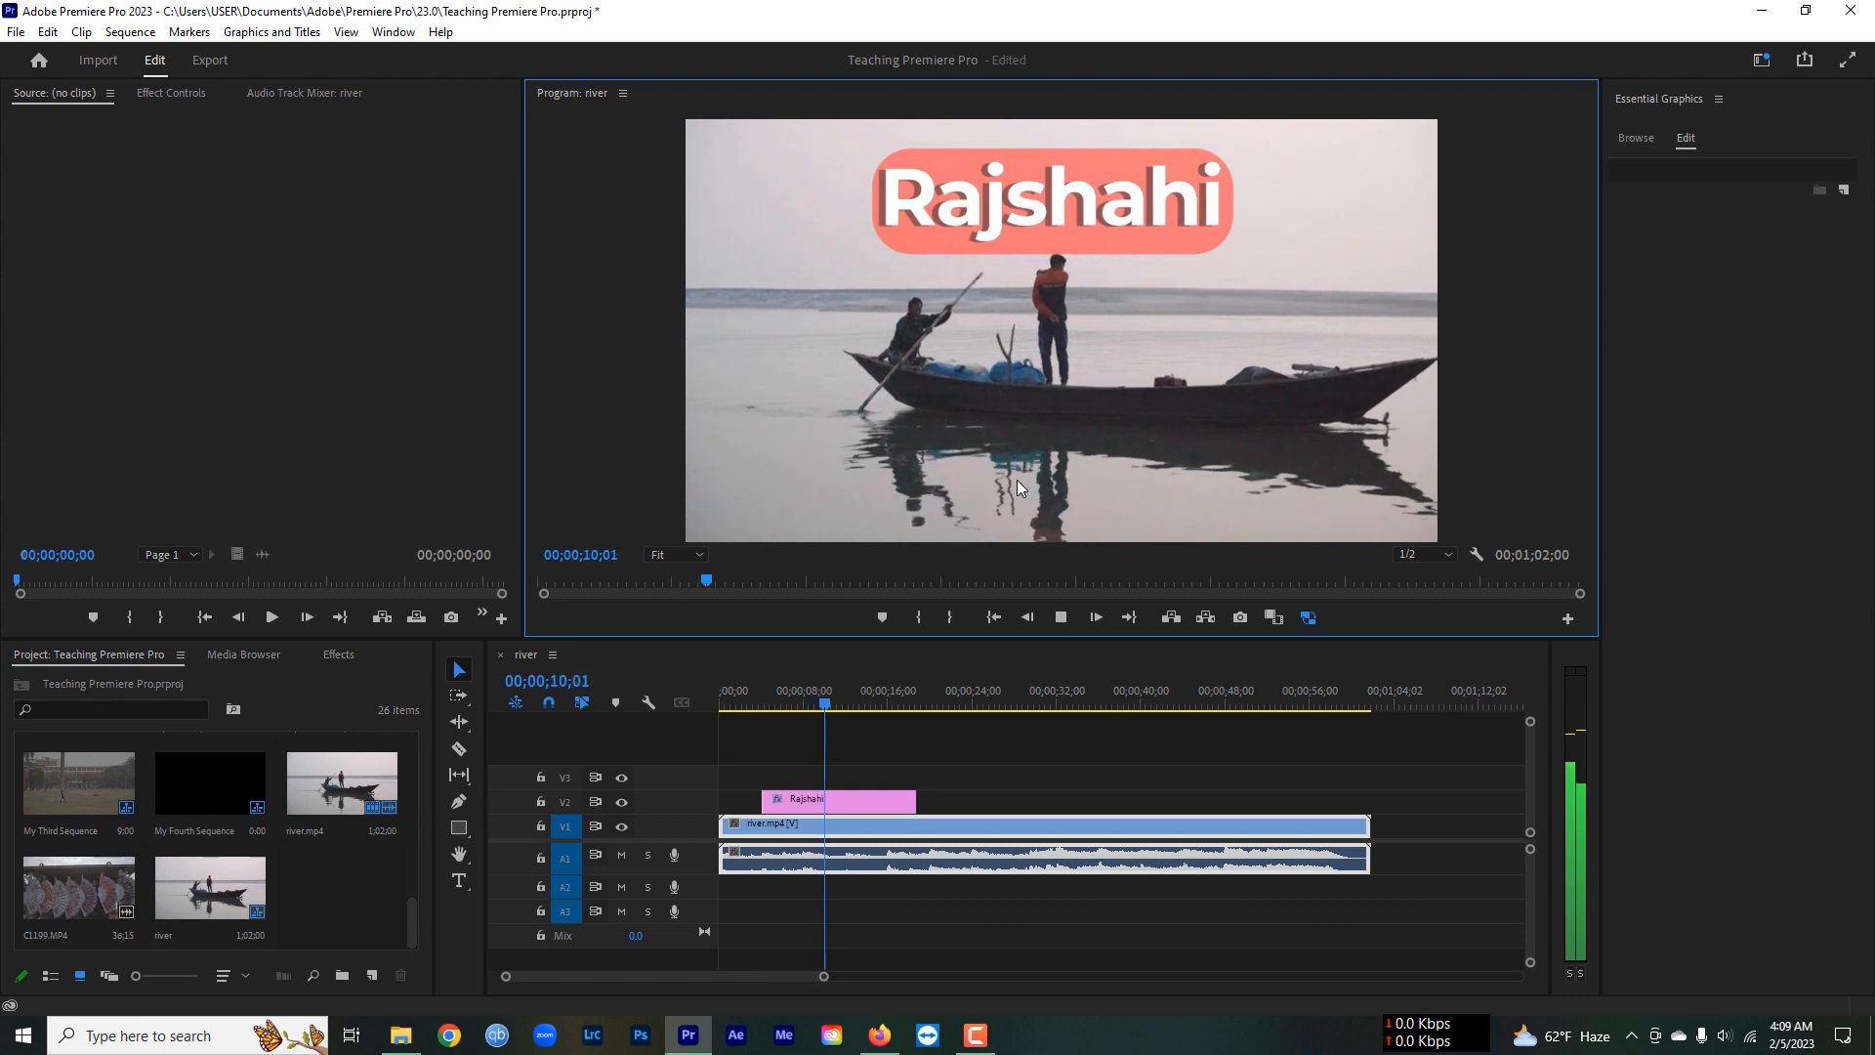
key(space)
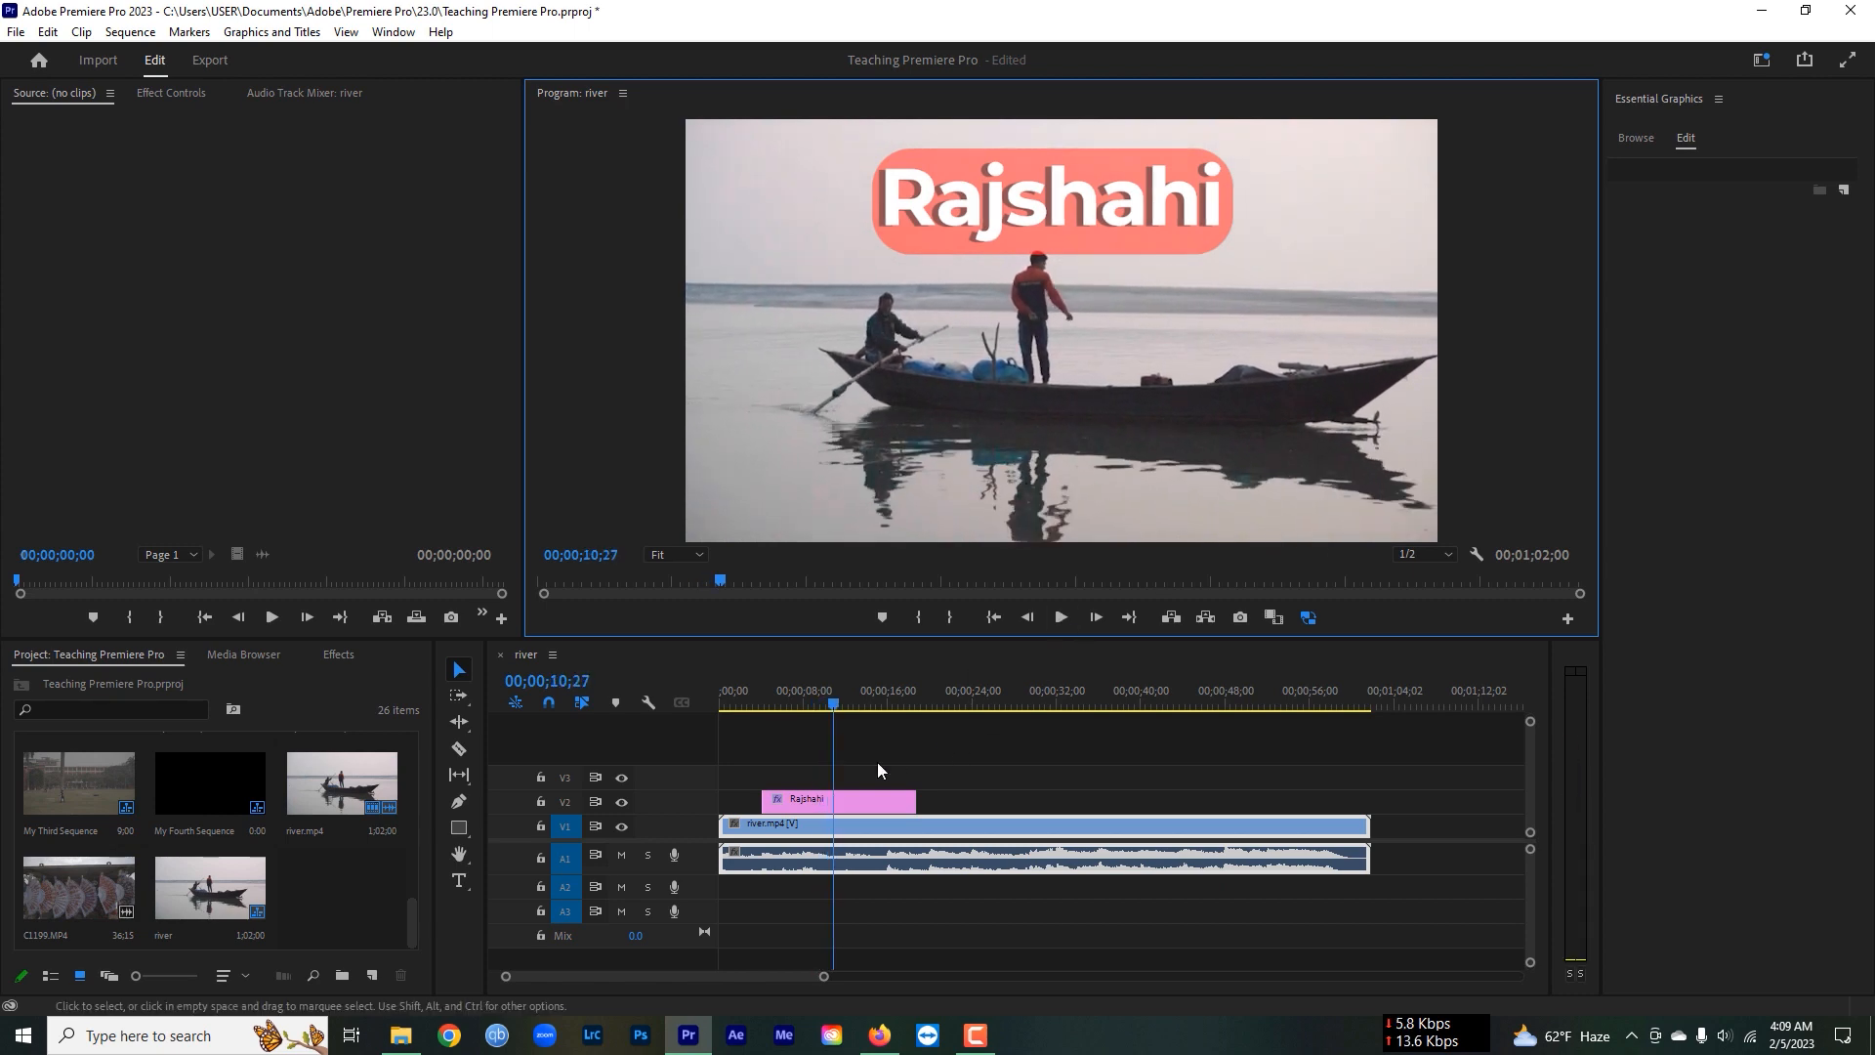
Move the playhead to 00;00;05;17 and select the Rajshahi title clip on V2.
click(767, 704)
drag(768, 708, 778, 711)
click(809, 801)
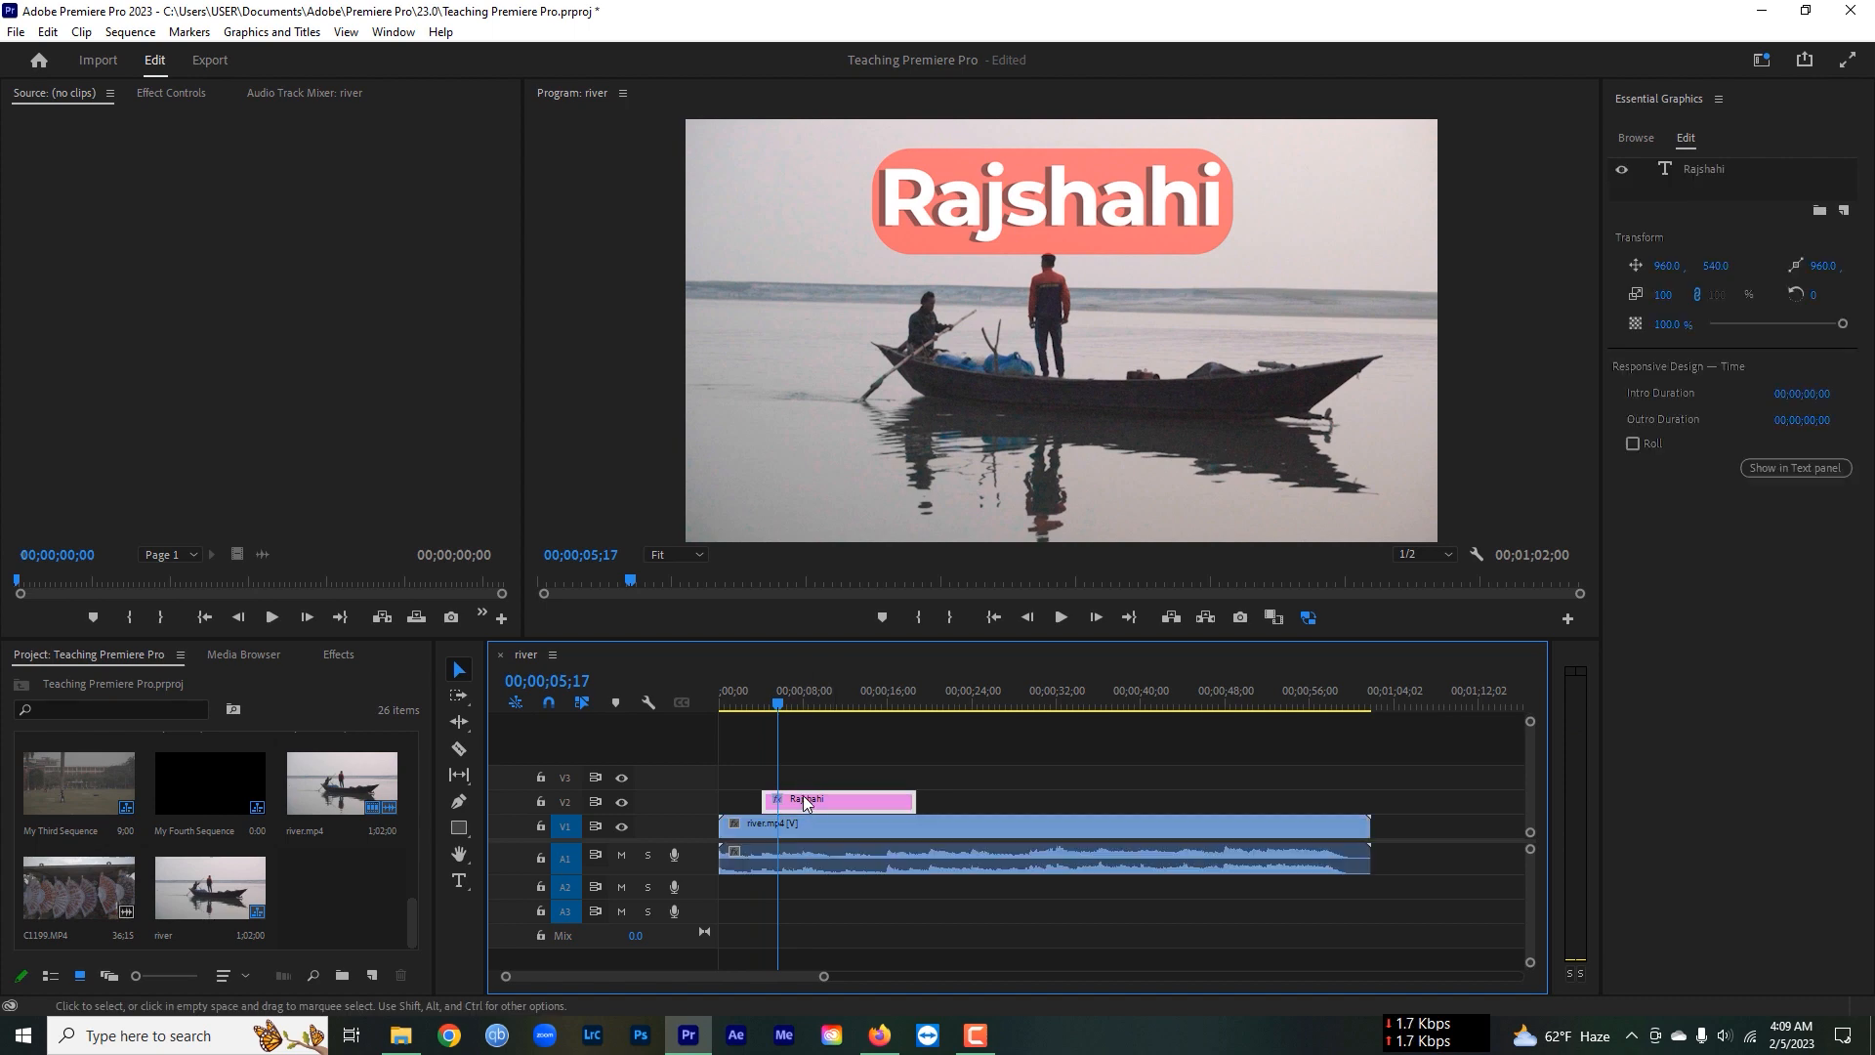